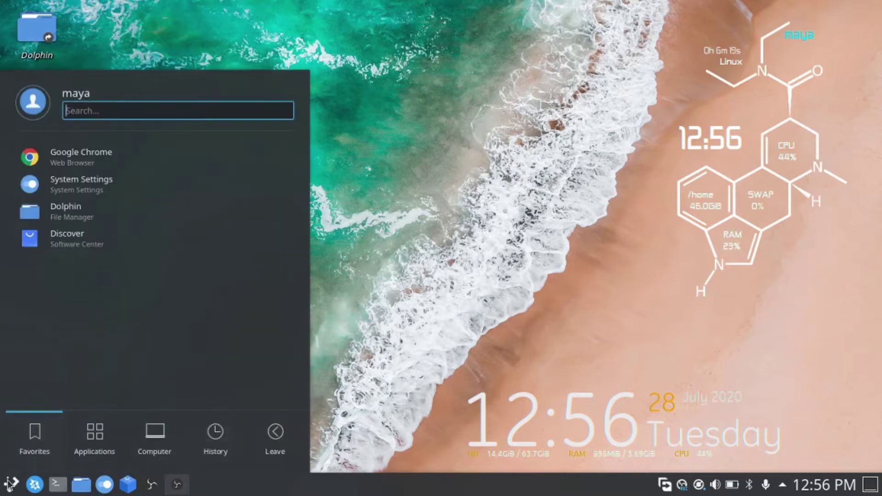
left_click(349, 367)
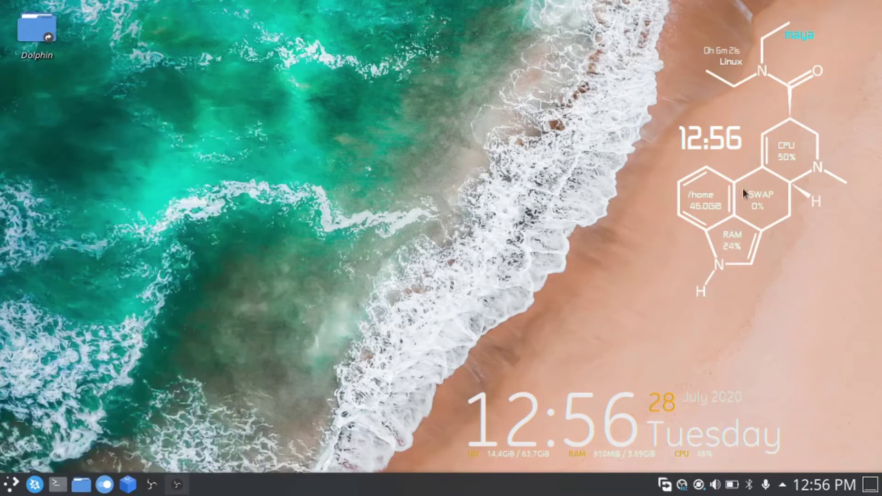
key("super")
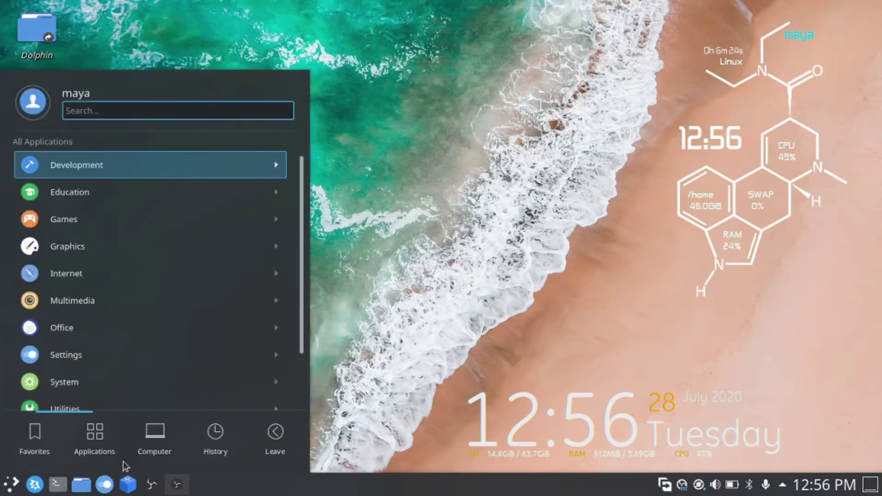
mouse_move(94, 439)
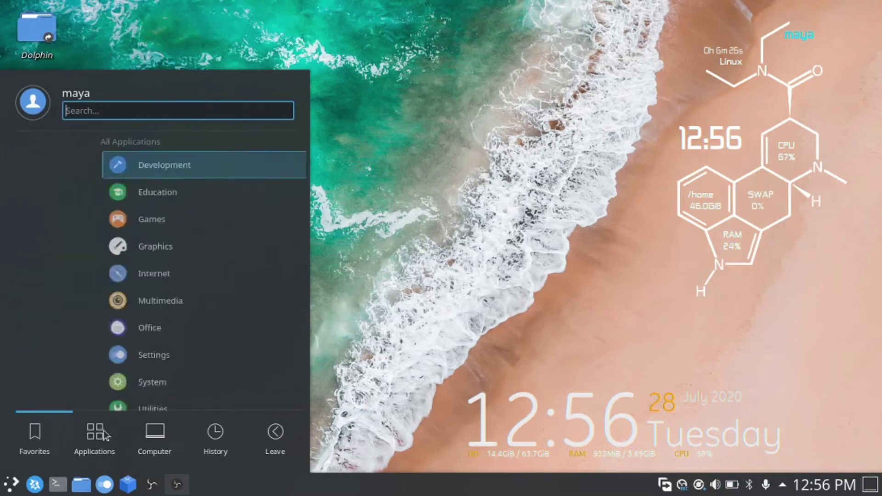
left_click(381, 230)
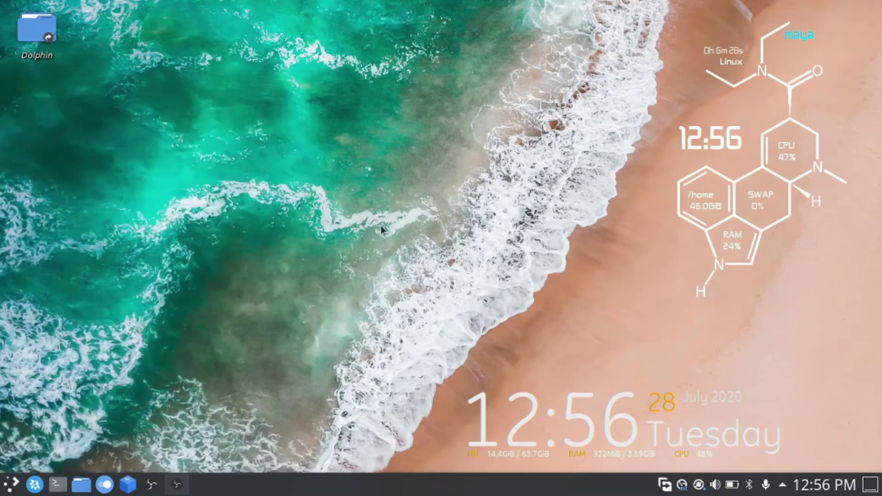
- Open System Settings and bring up the Global Theme settings
left_click(104, 485)
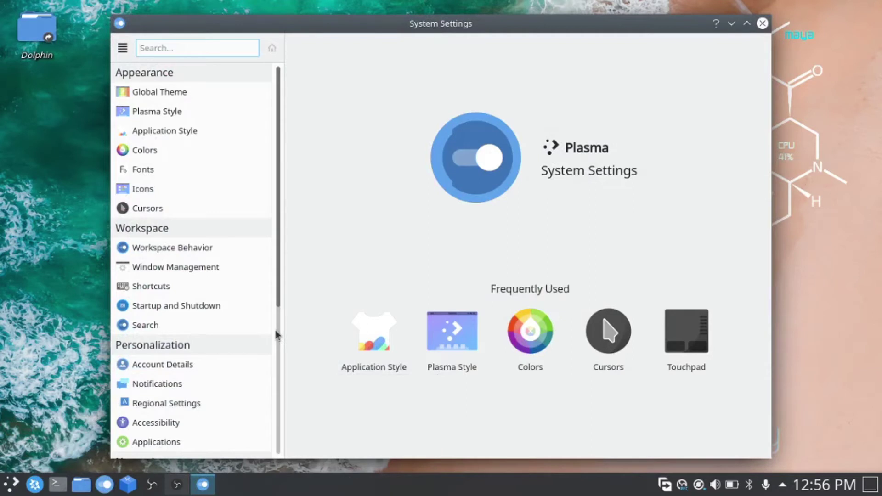
left_click(224, 111)
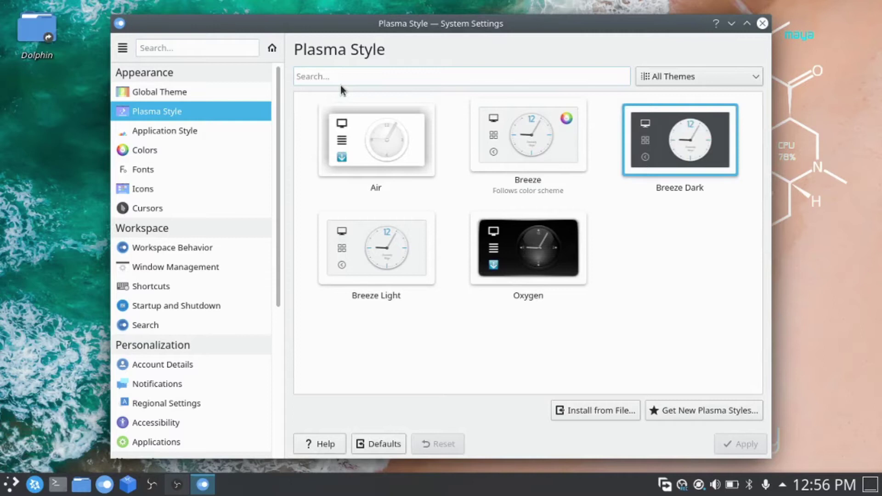
left_click(202, 94)
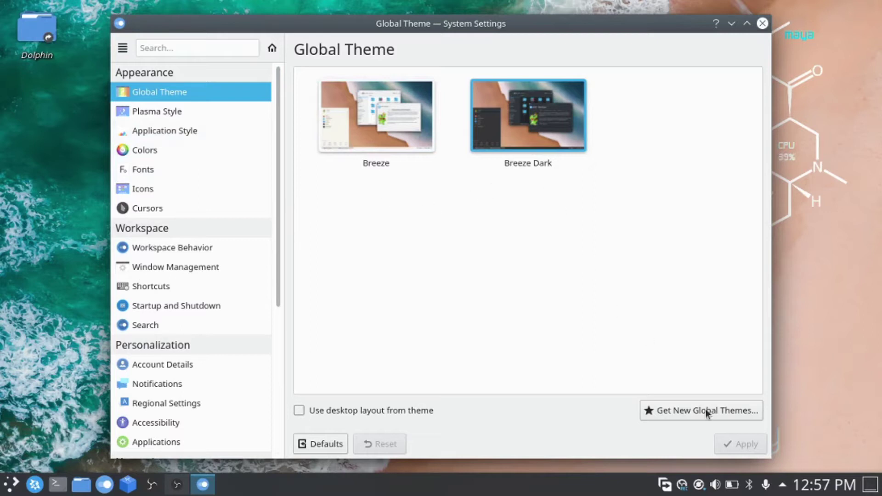
left_click(734, 416)
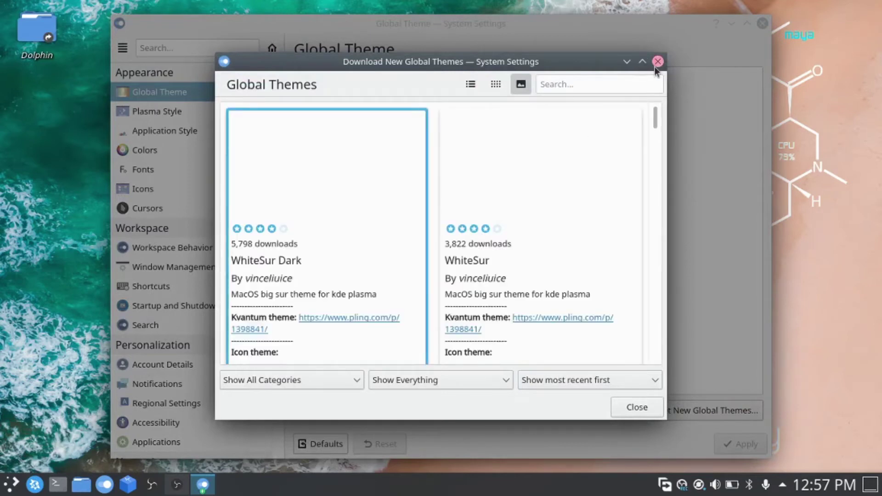
mouse_move(625, 232)
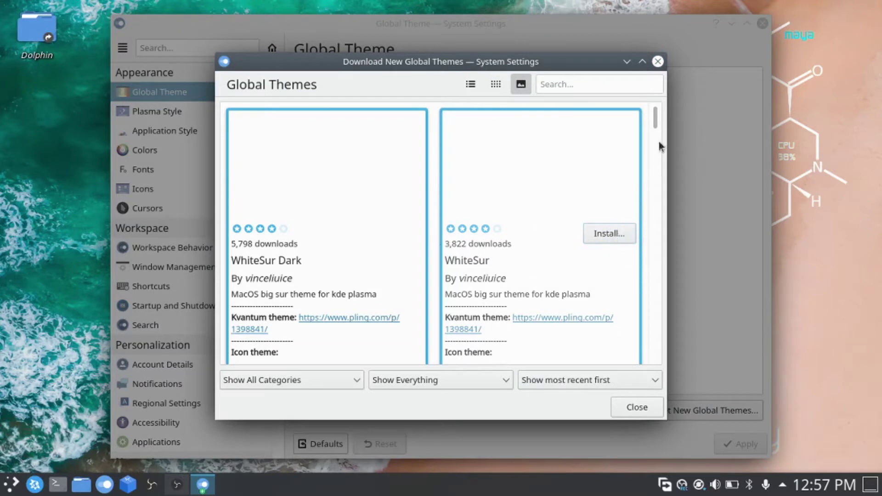
left_click(658, 62)
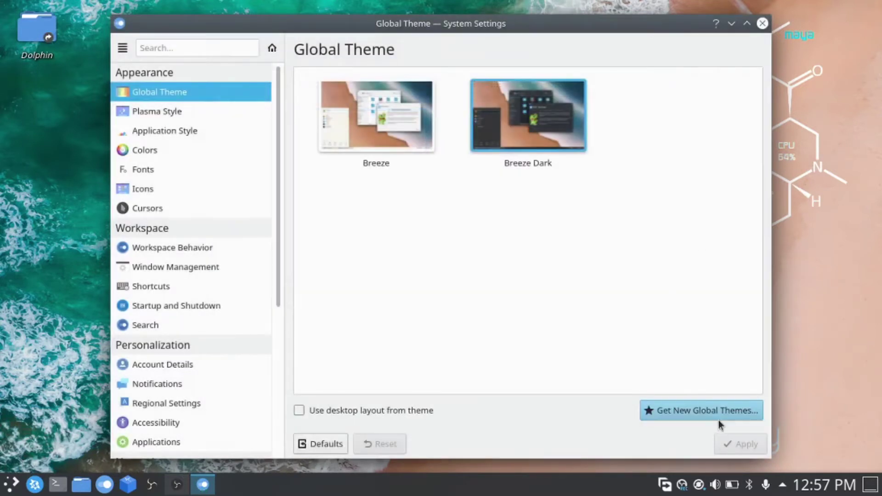
- Download and install the WhiteSur global theme using its first package option, and close the theme download window
left_click(718, 419)
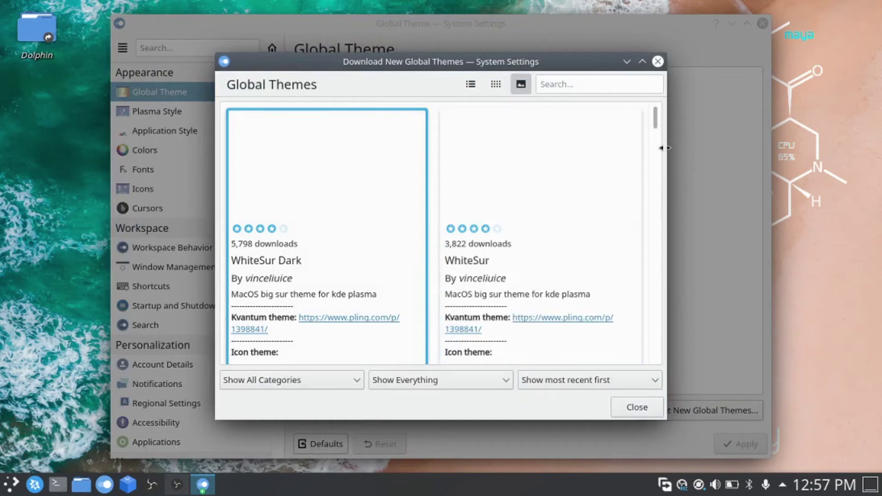
mouse_move(556, 202)
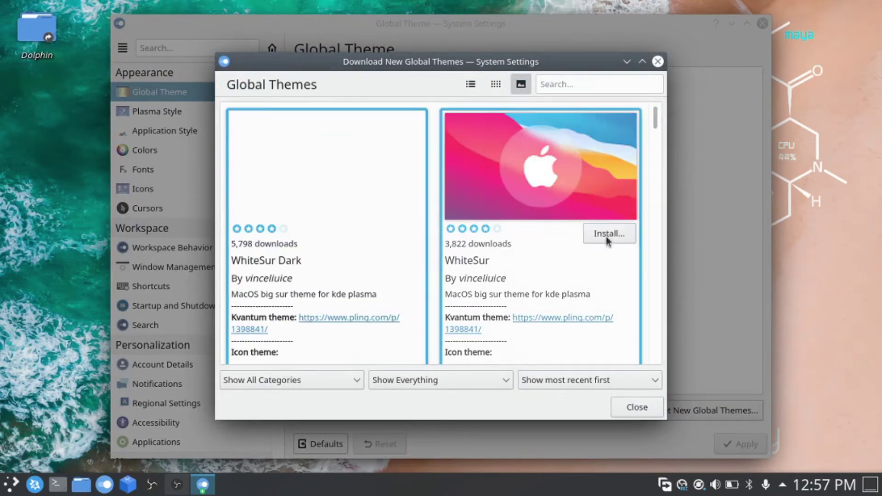
left_click(605, 237)
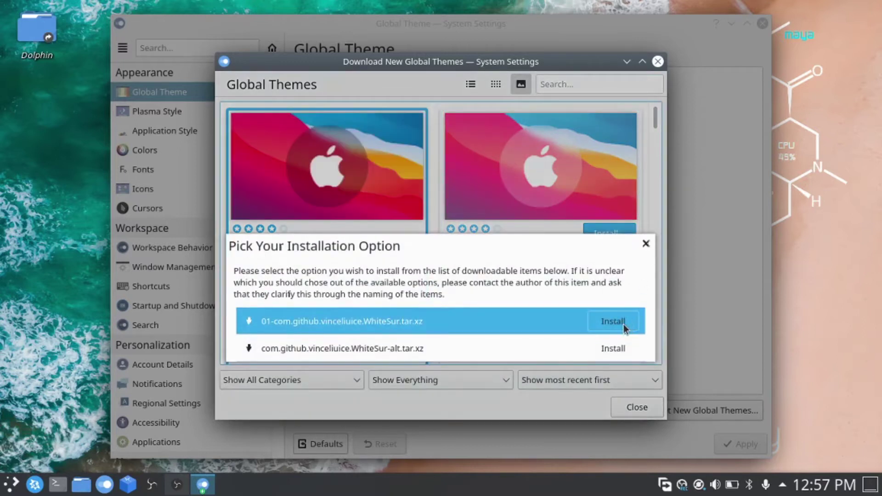
left_click(624, 323)
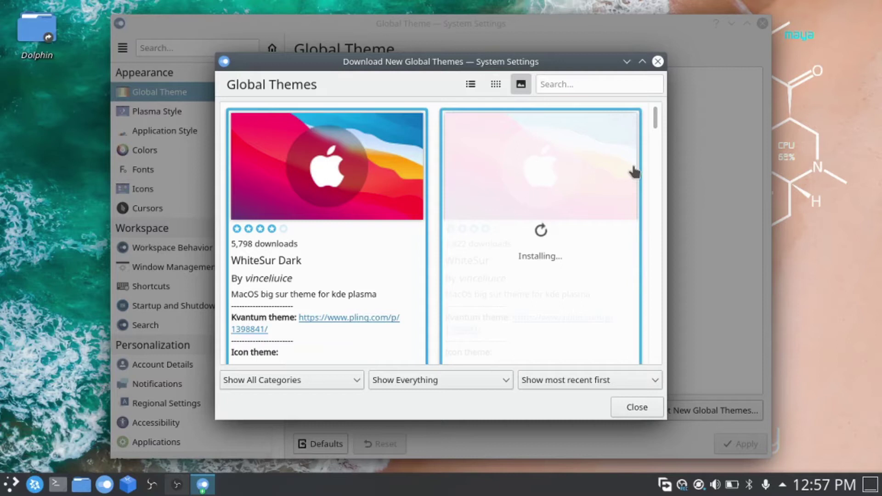
left_click(657, 62)
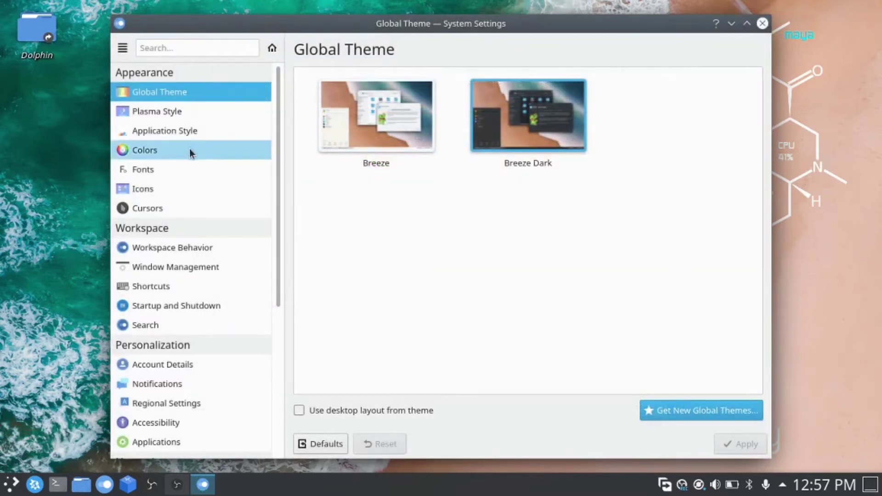
- Check the WhiteSur installation's progress in the list of downloadable global themes
mouse_move(338, 177)
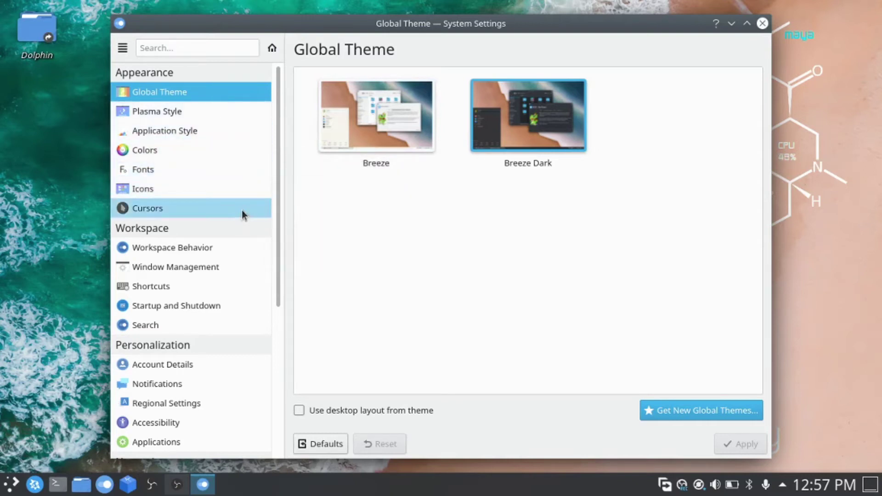
left_click(699, 407)
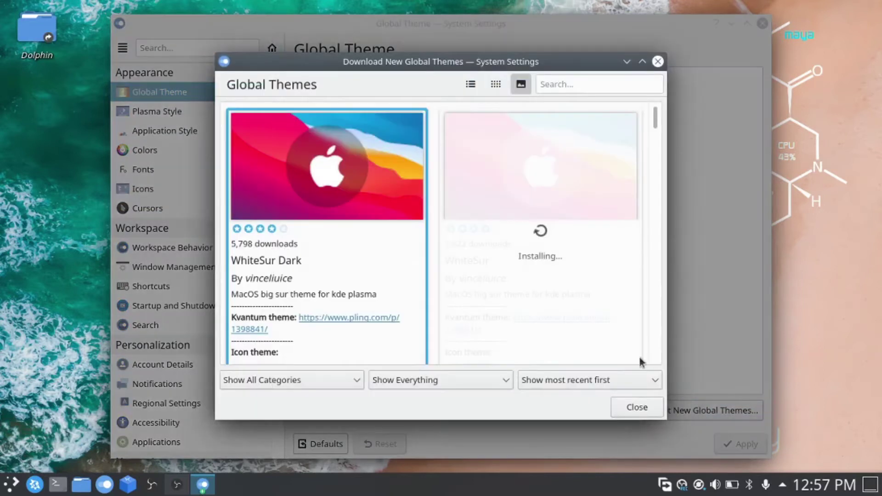
left_click(658, 62)
- Browse the Plasma styles and application styles, trying MS Windows 9x and reselecting Breeze without applying a change
left_click(209, 115)
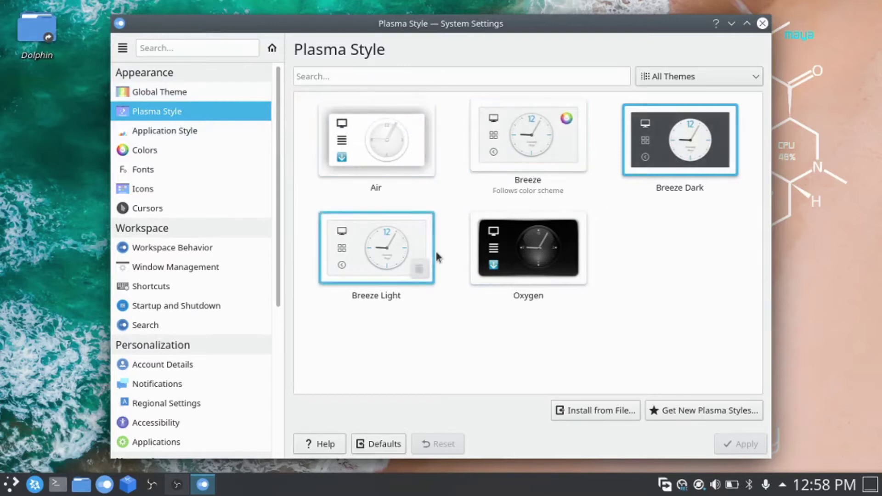
left_click(182, 128)
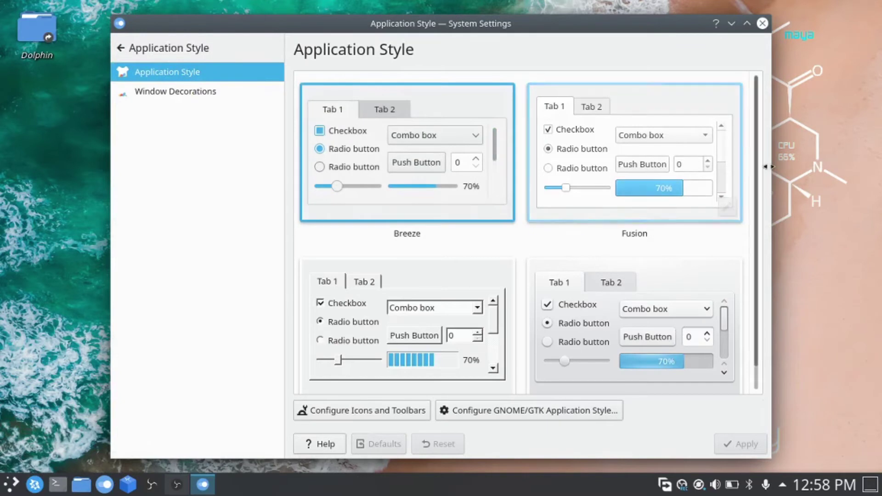
scroll(757, 121, "down", 1)
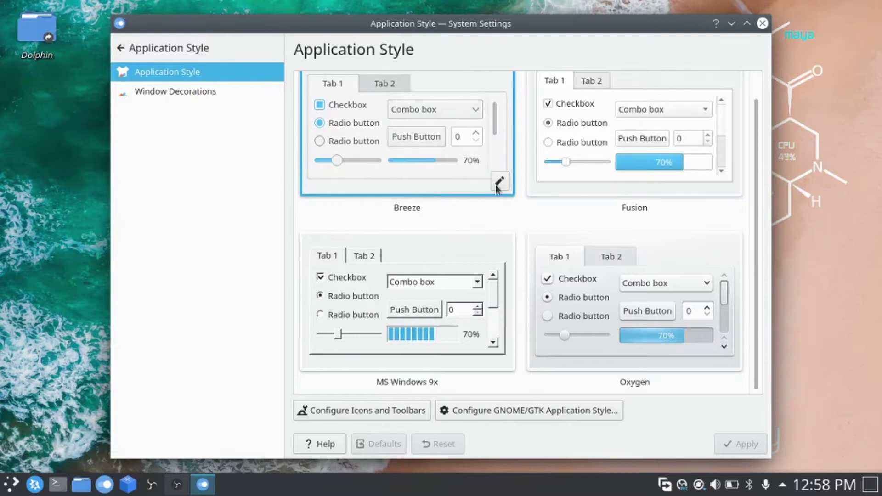
left_click(398, 306)
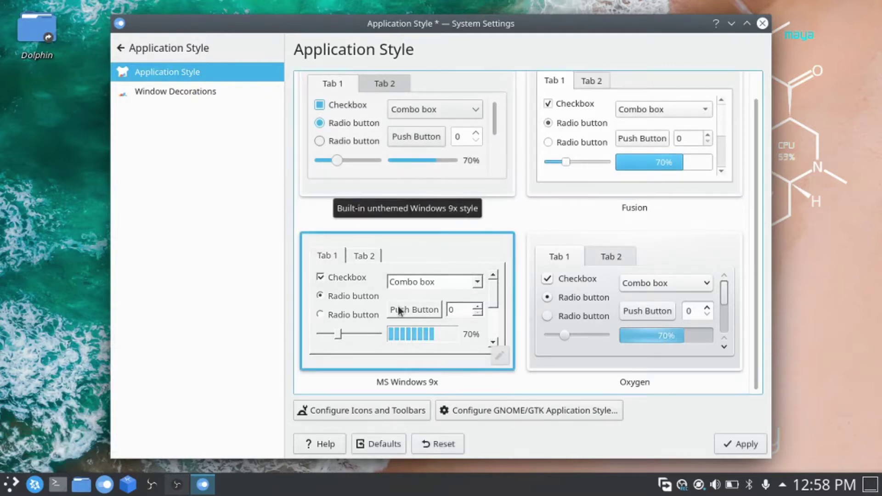
left_click(430, 190)
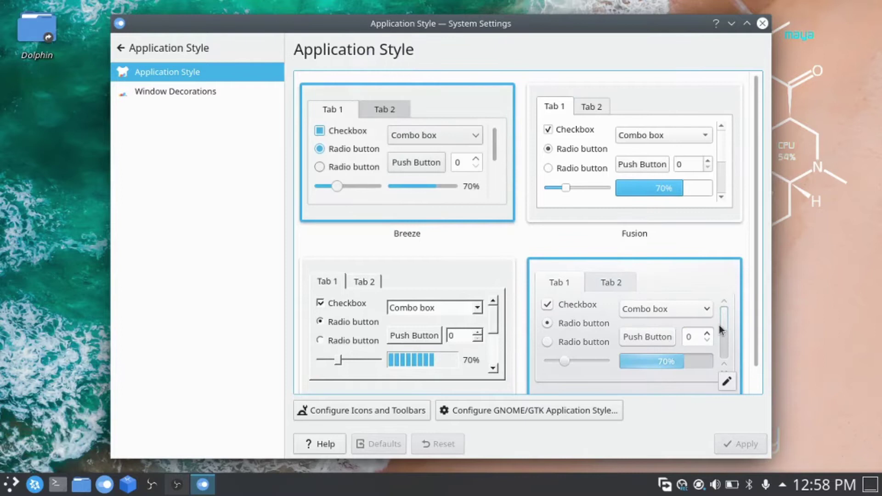
- Examine the GTK2 and GTK3 theme settings for GNOME/GTK applications and return to the main settings list
left_click(484, 409)
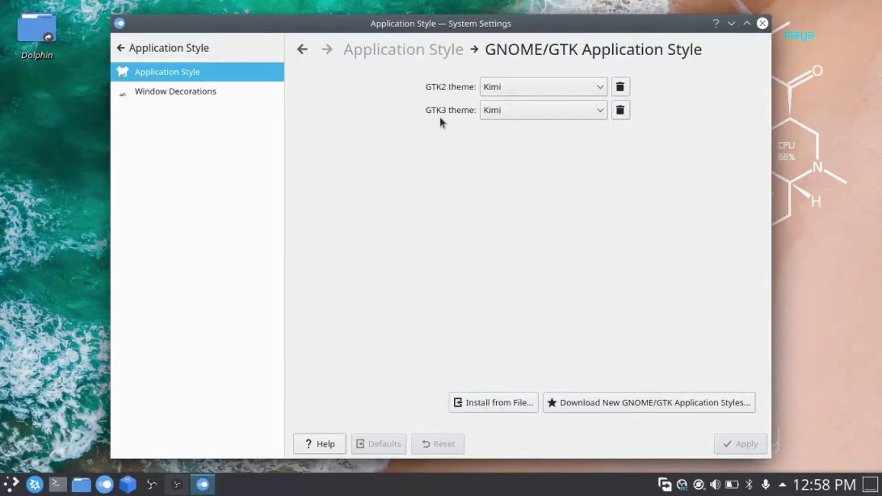
left_click(565, 85)
left_click(276, 69)
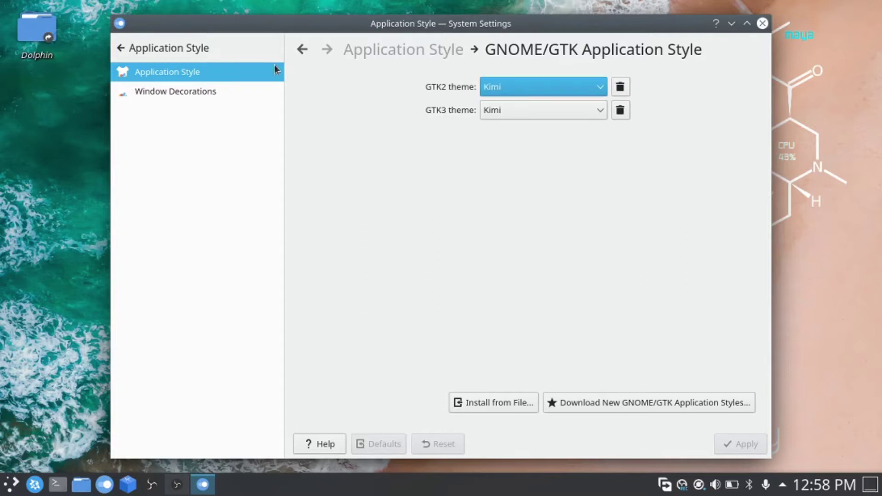
left_click(121, 48)
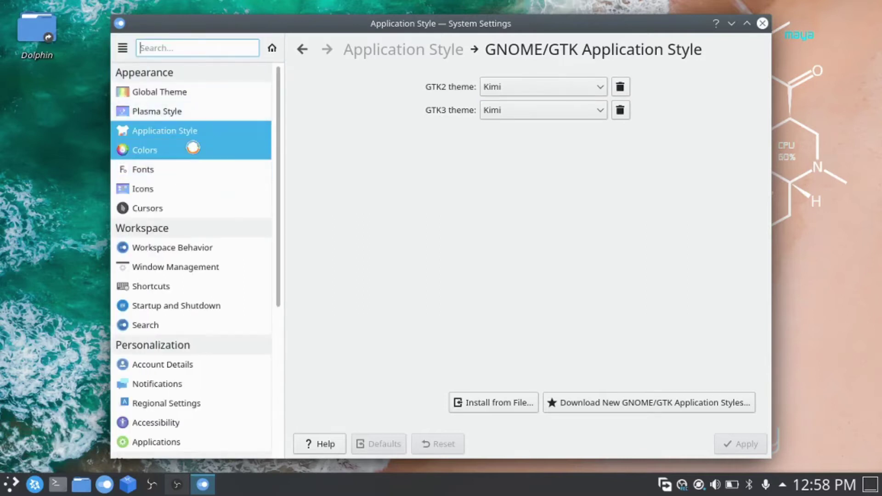
- Apply the Breeze Dark color scheme
left_click(193, 148)
left_click(226, 110)
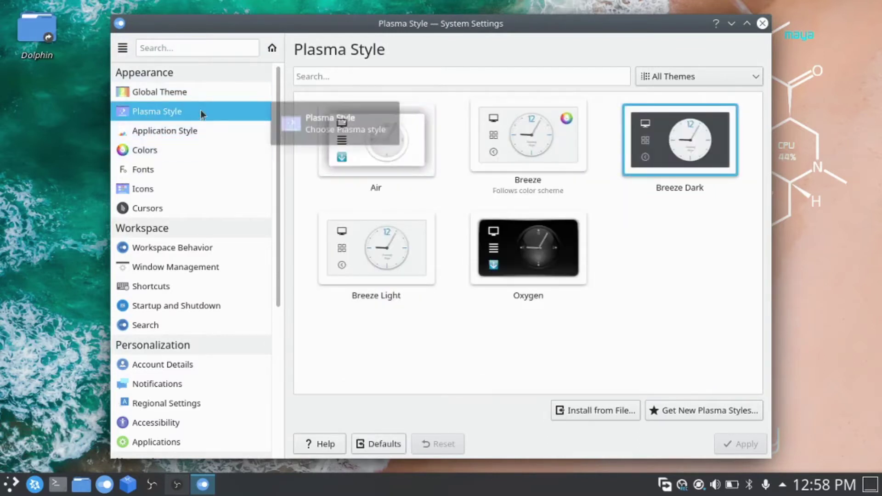
left_click(213, 153)
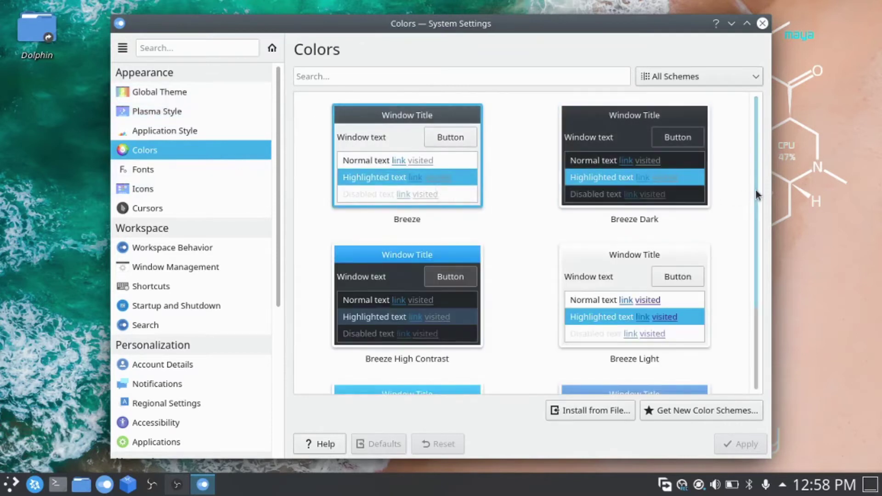
left_click_drag(756, 189, 755, 197)
left_click(622, 148)
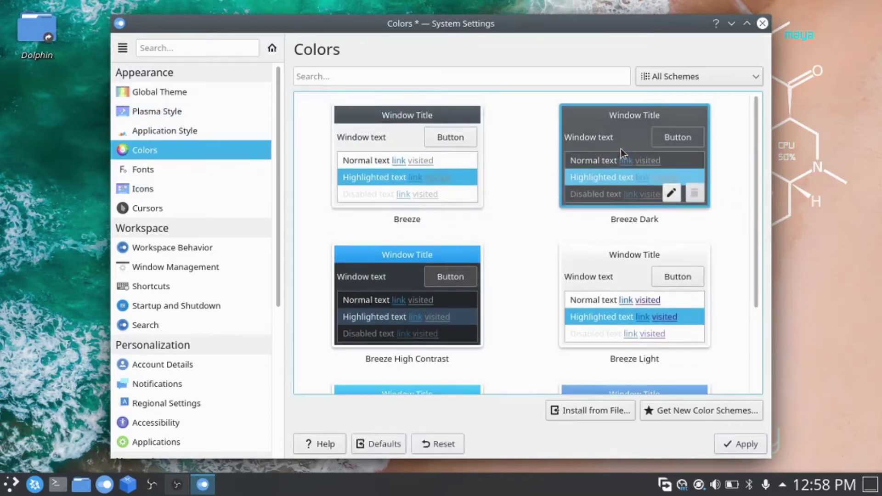
left_click(728, 445)
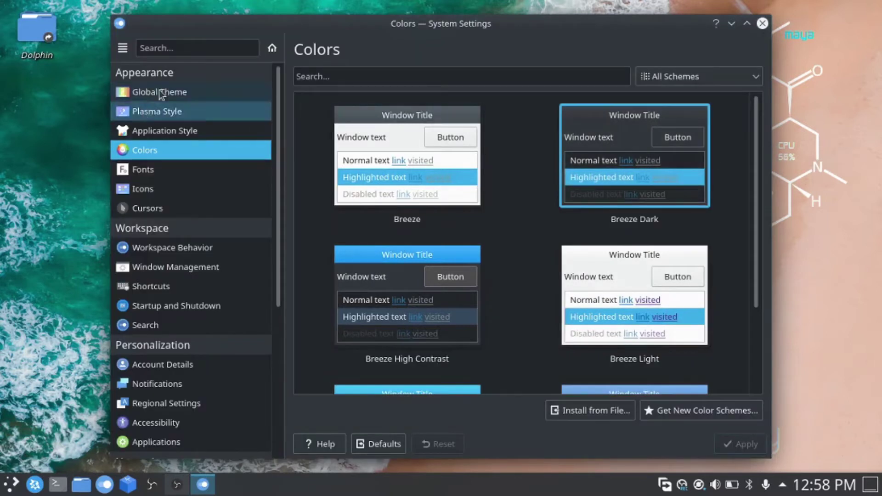
- Apply the Breeze global theme and switch it back to Breeze Dark
left_click(161, 93)
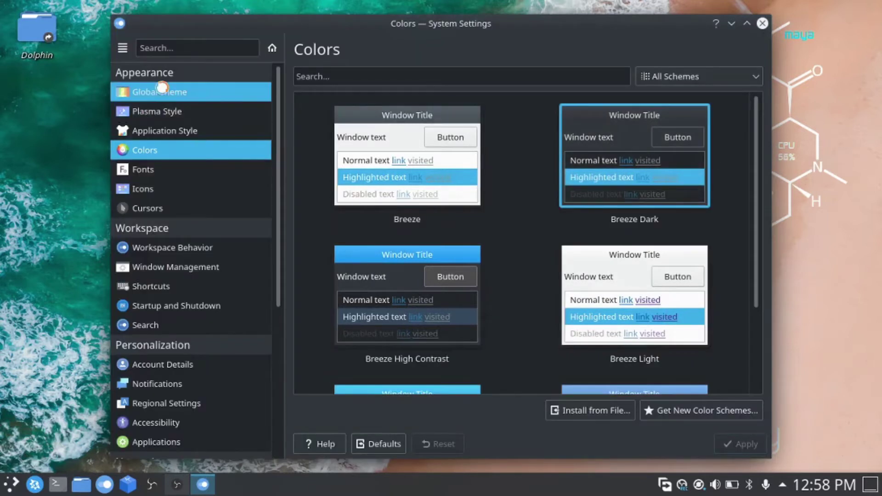
left_click(504, 140)
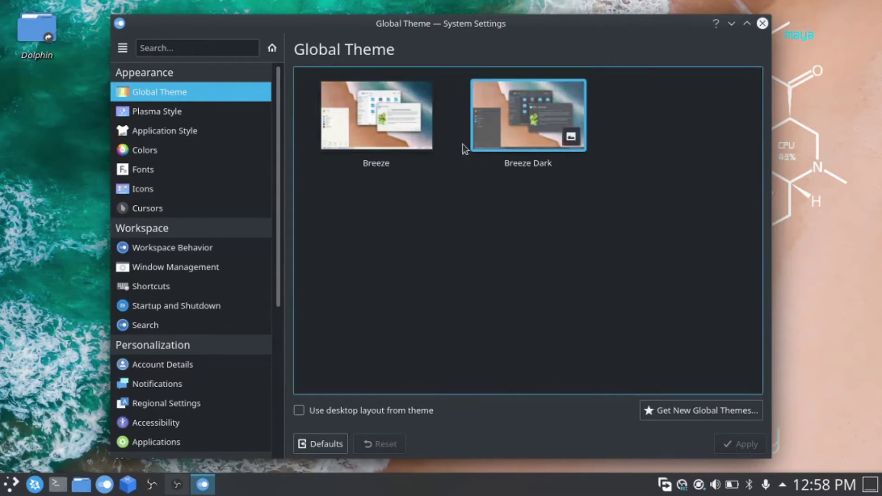
left_click(377, 117)
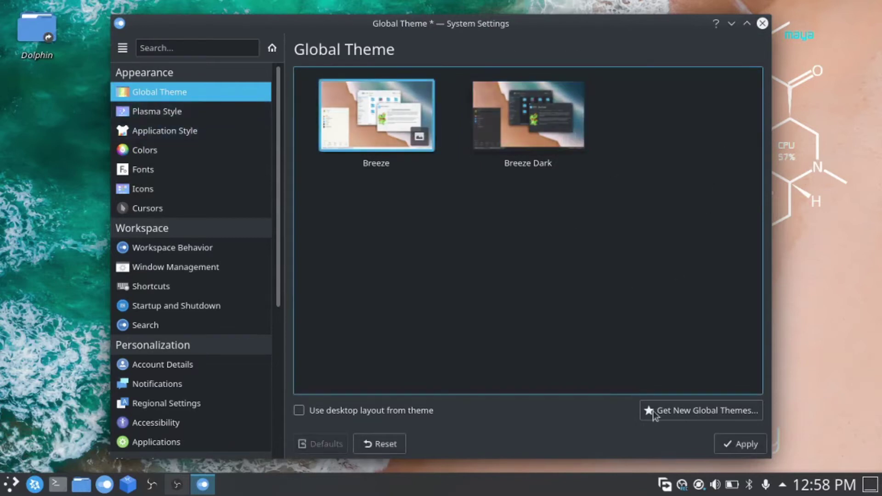
left_click(747, 448)
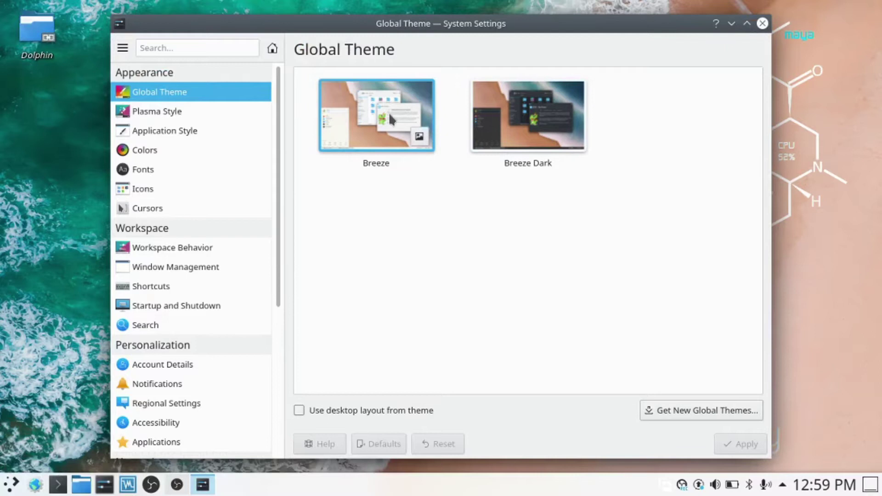
left_click(484, 132)
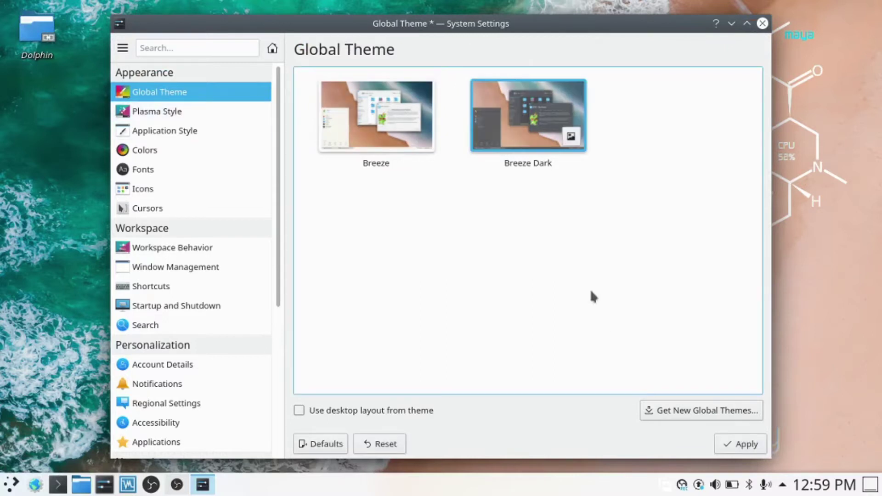
left_click(745, 448)
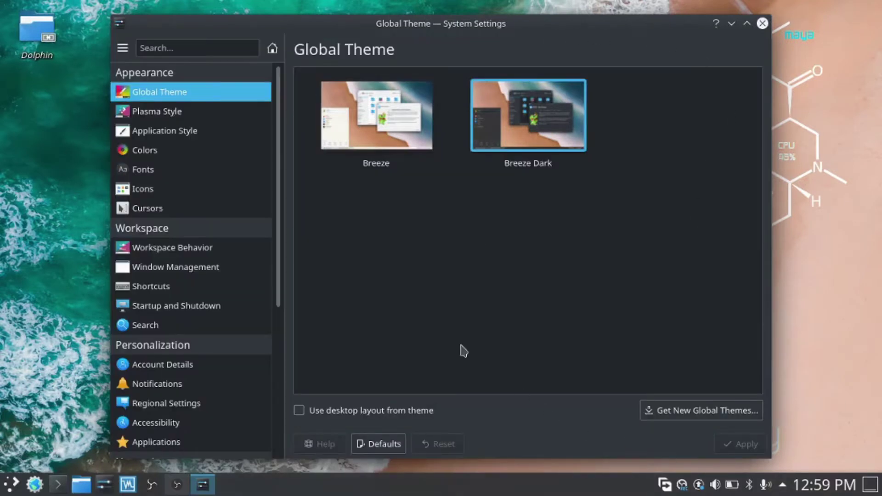
- Look over the application styles, then apply the Breeze color scheme
left_click(207, 131)
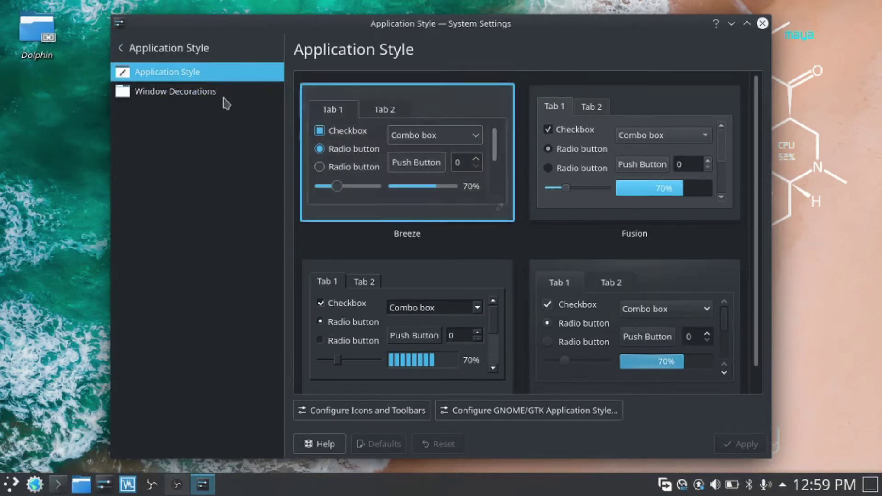
left_click(152, 49)
left_click(199, 148)
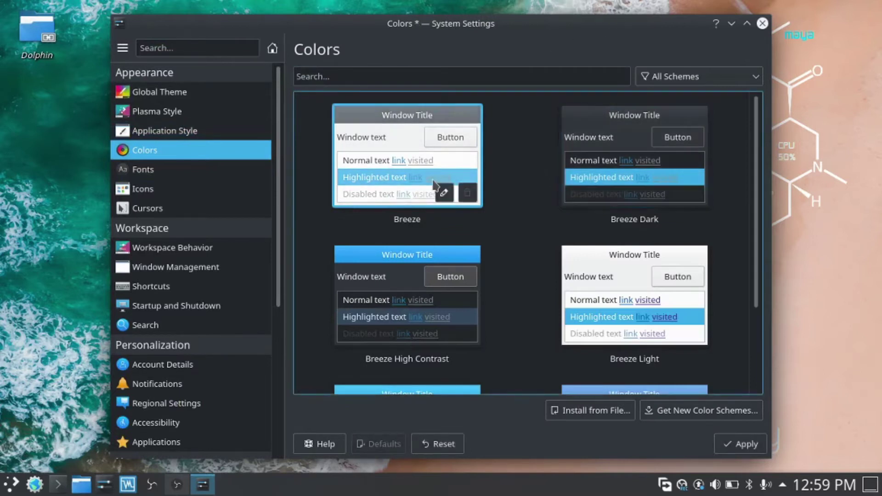
left_click(738, 443)
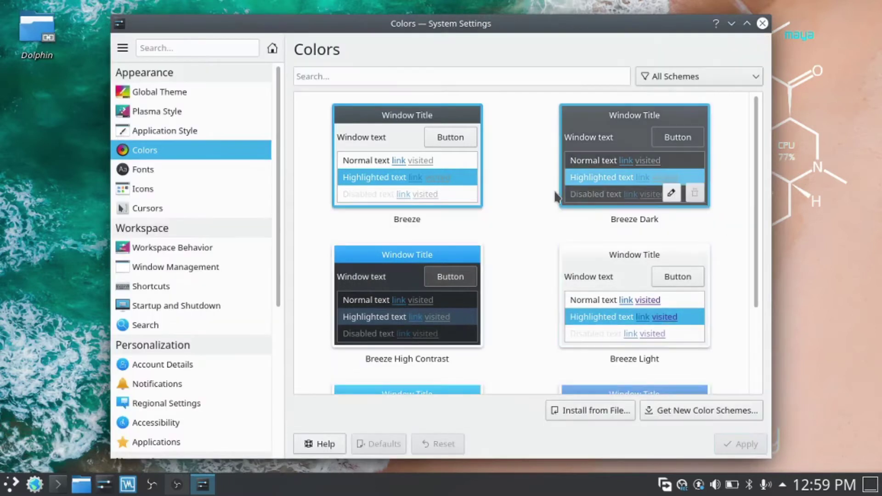
- Look at the font settings, then leave them for the icon themes, discarding the pending font changes
left_click(161, 170)
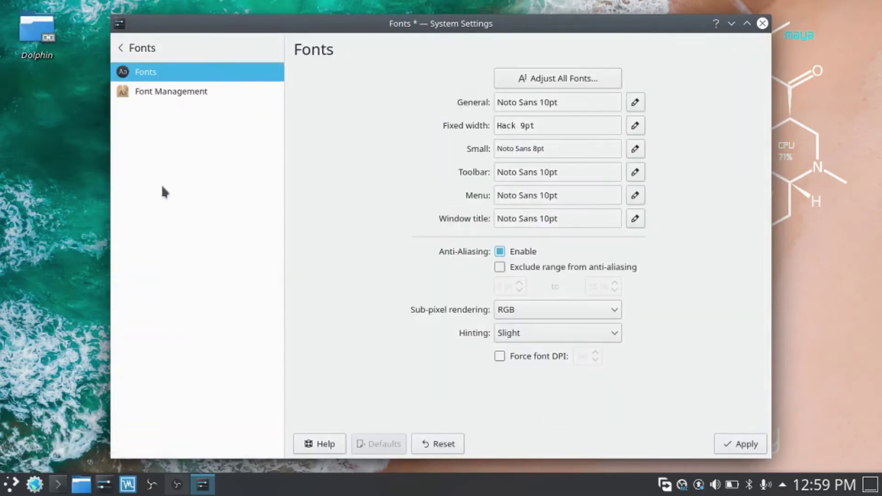
left_click(154, 52)
left_click(175, 192)
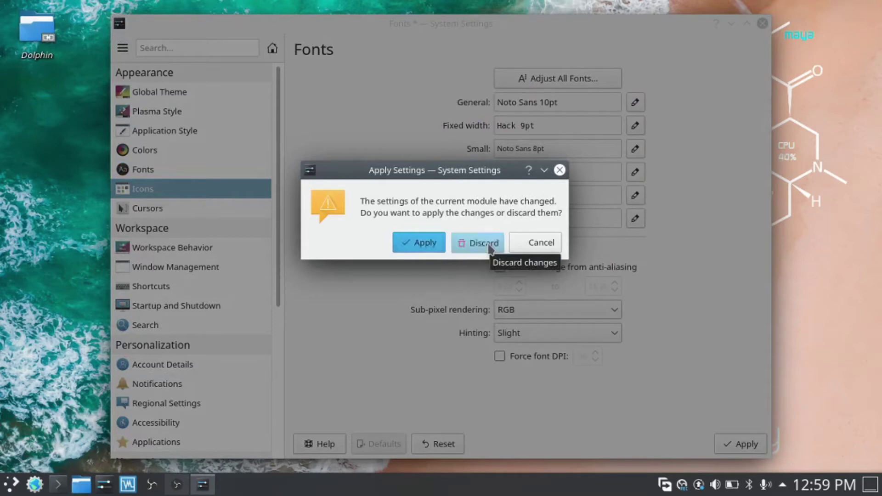
left_click(490, 248)
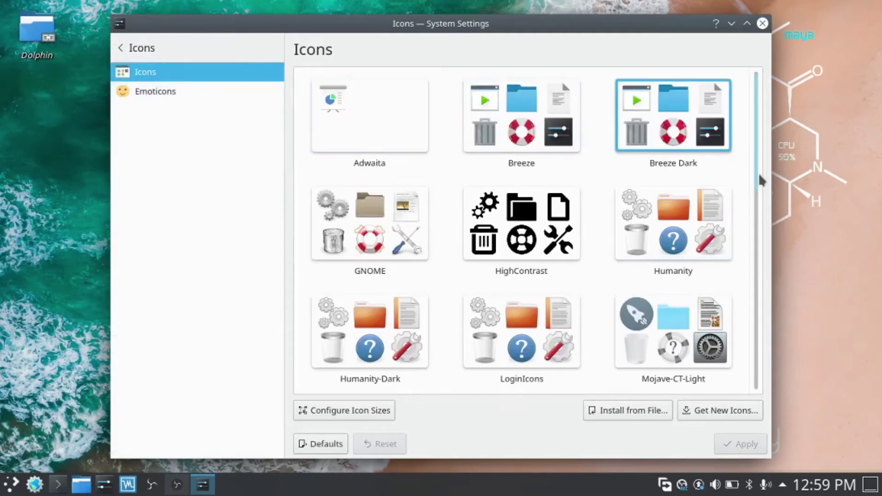
- Browse the installed icon themes, open and close the new icons download window, and view the cursor themes
scroll(751, 220, "down", 2)
scroll(751, 222, "down", 15)
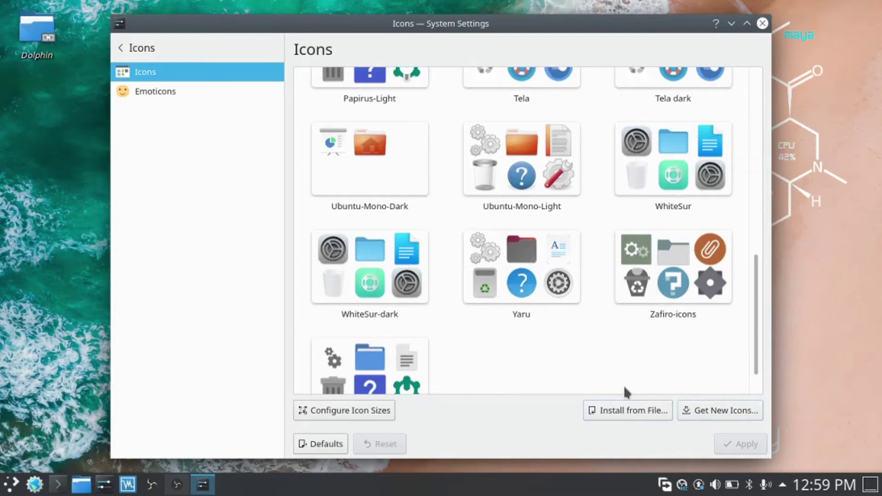
left_click(727, 413)
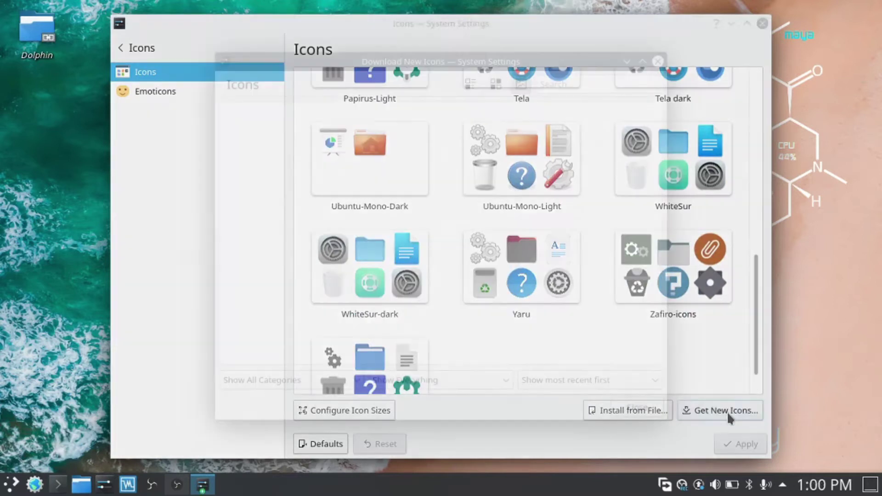
left_click(658, 62)
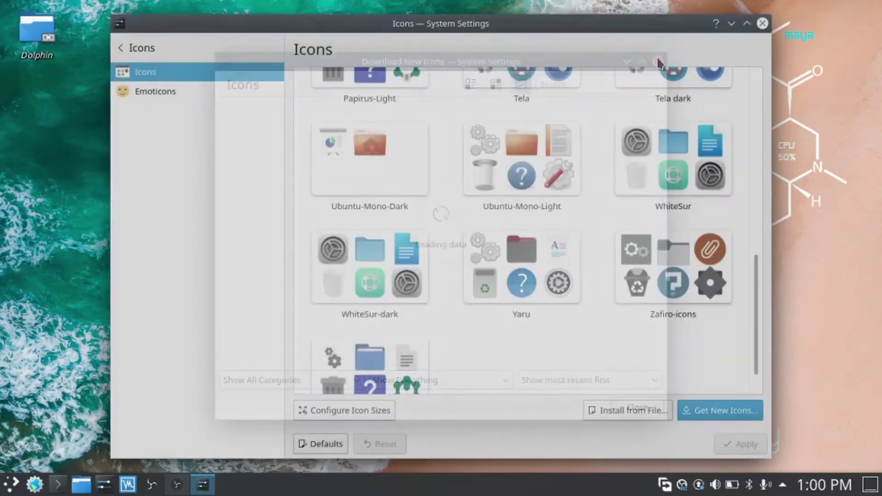
left_click(193, 43)
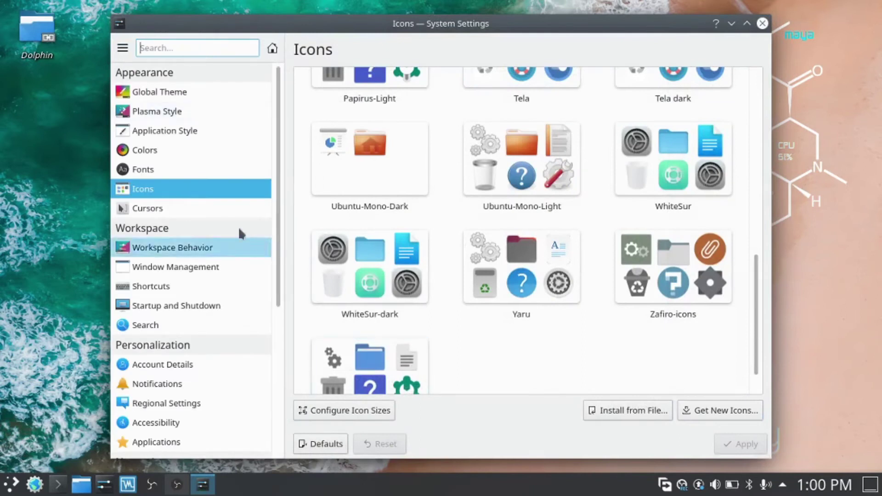
left_click(202, 202)
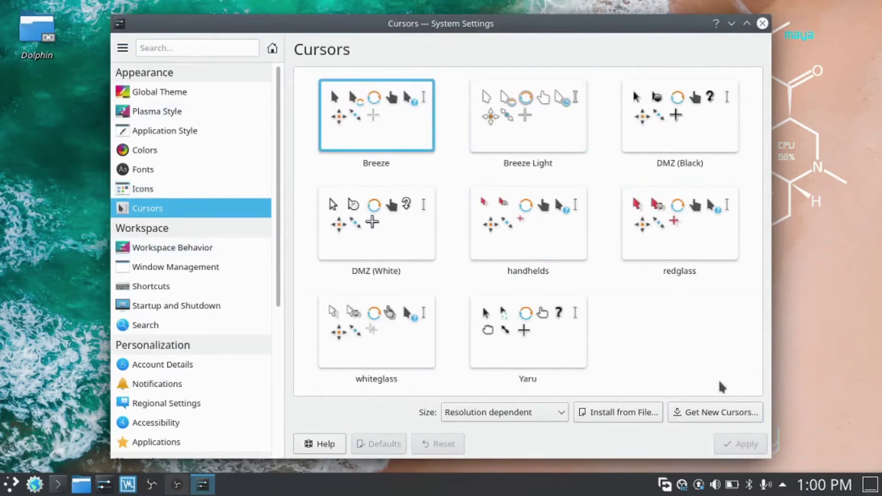
- Browse the desktop effects to the minimize animations and test the Squash effect by minimizing and restoring the settings window
left_click(205, 246)
left_click(193, 92)
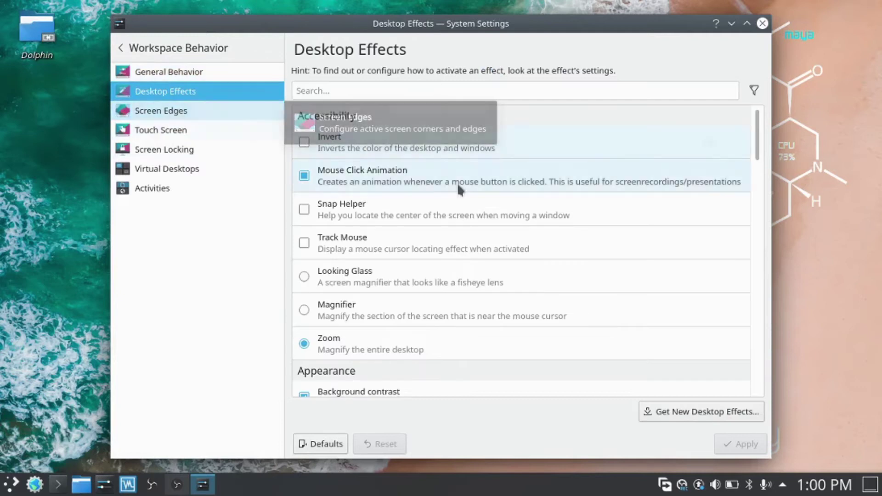
left_click_drag(756, 136, 743, 249)
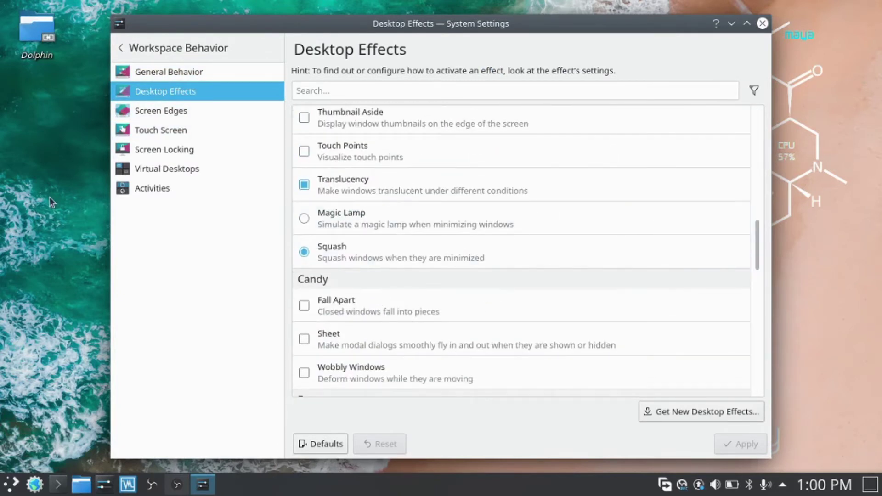
left_click(731, 23)
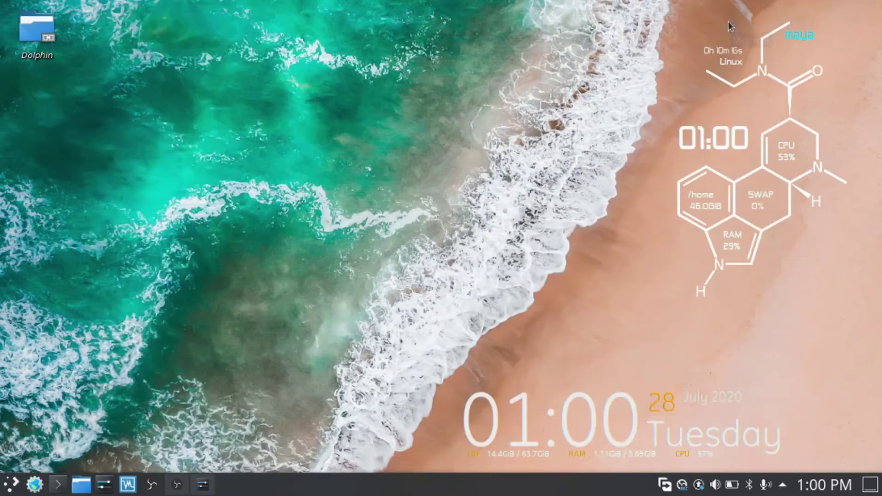
left_click(206, 485)
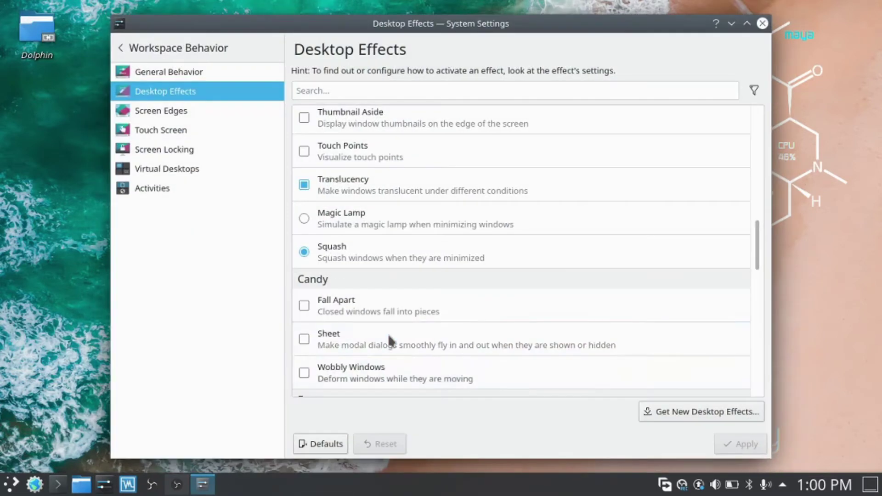
- Apply the Magic Lamp minimize effect and test it by minimizing and restoring the settings window
left_click(304, 219)
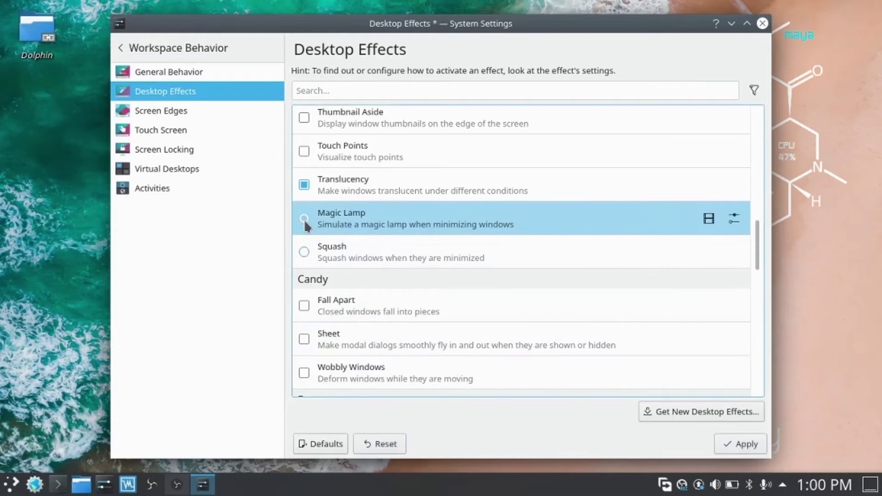
left_click(732, 442)
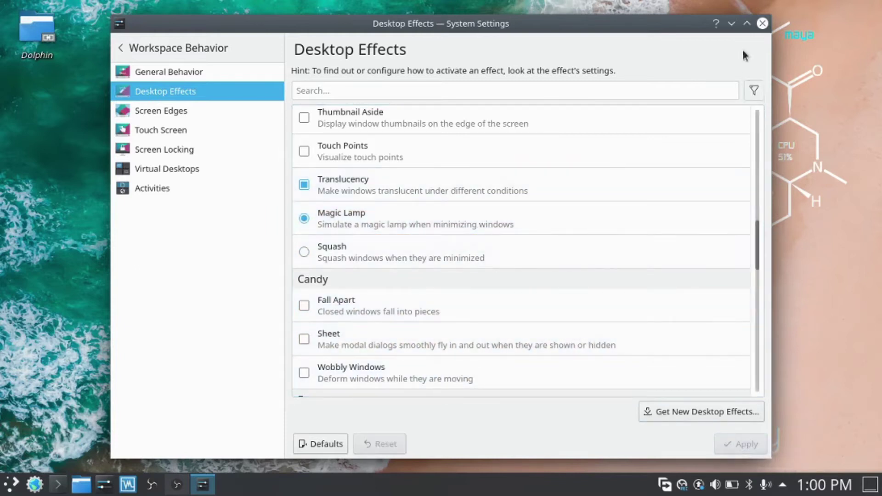
left_click(731, 24)
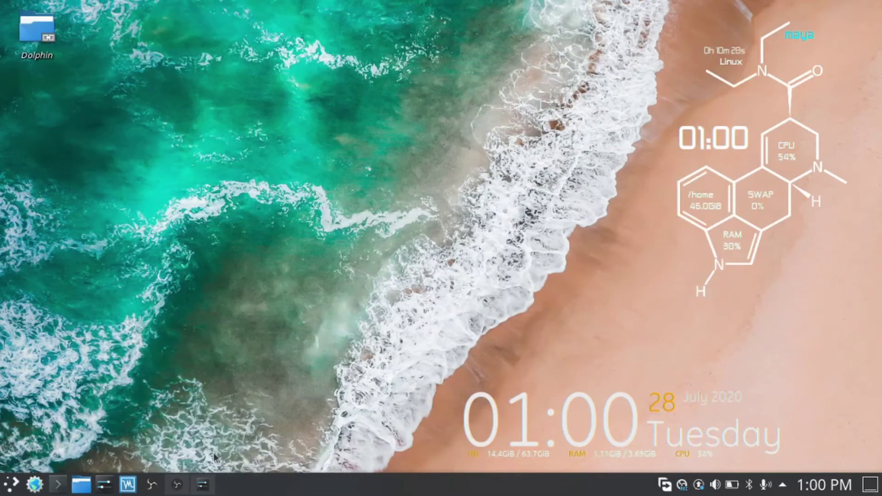
left_click(203, 485)
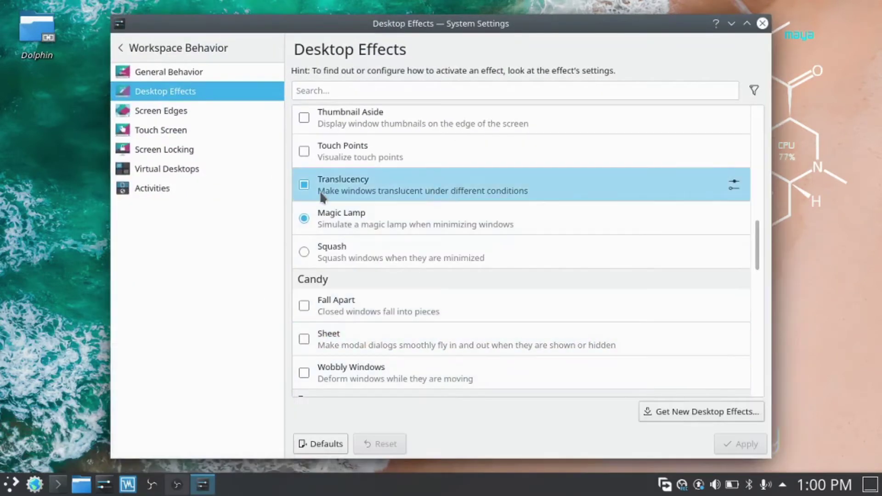
- View the screen edge settings and test the upper-left corner action, returning to the settings window from the window overview
left_click(214, 116)
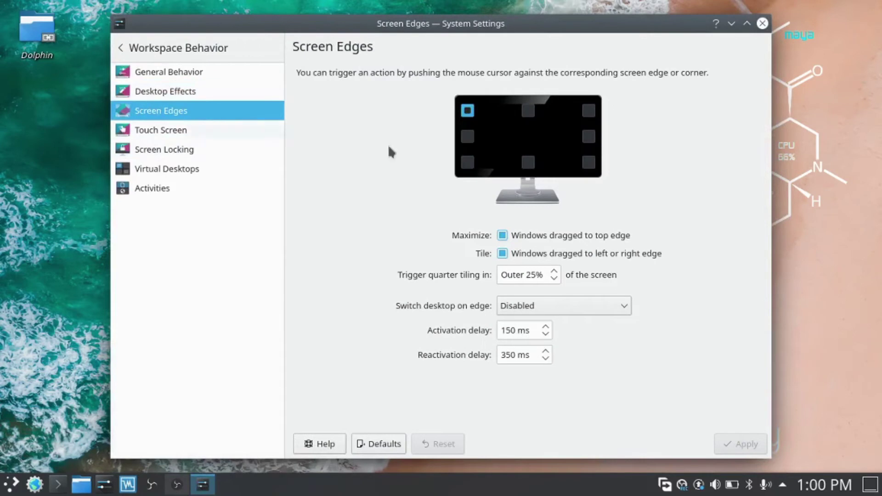
mouse_move(2, 4)
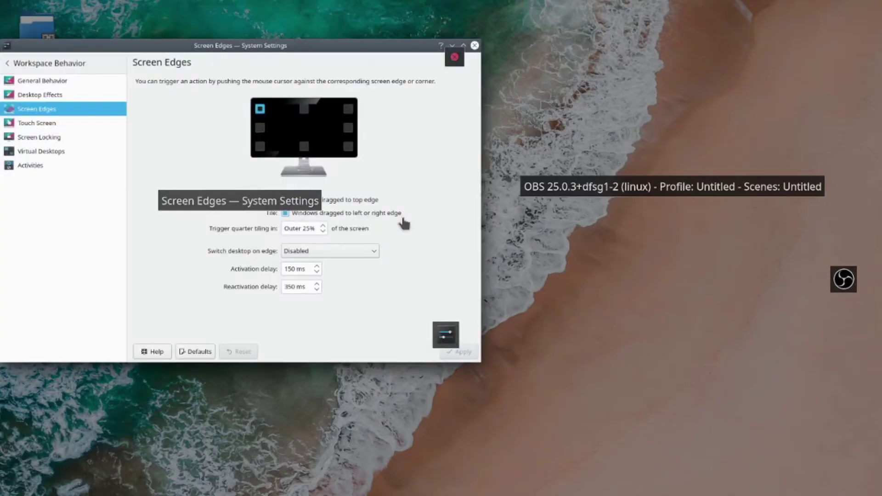
left_click(404, 223)
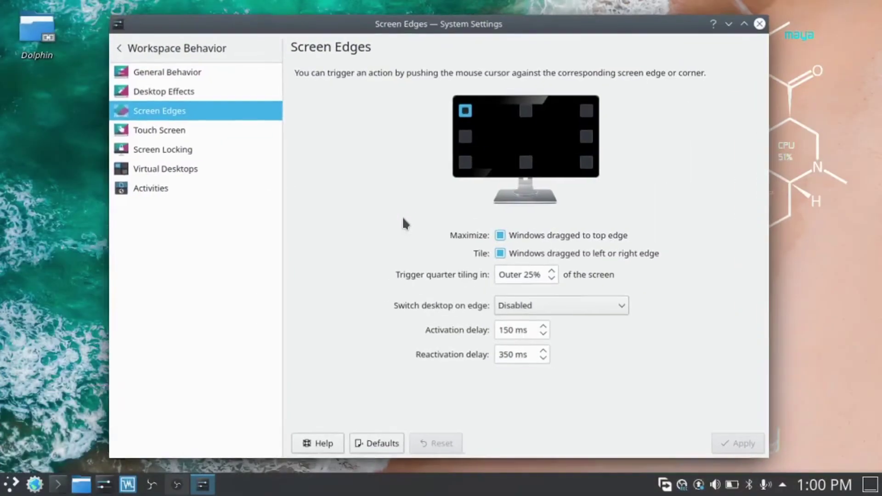
- Look through the touch screen and screen locking settings and return to the main settings list
left_click(190, 133)
left_click(195, 156)
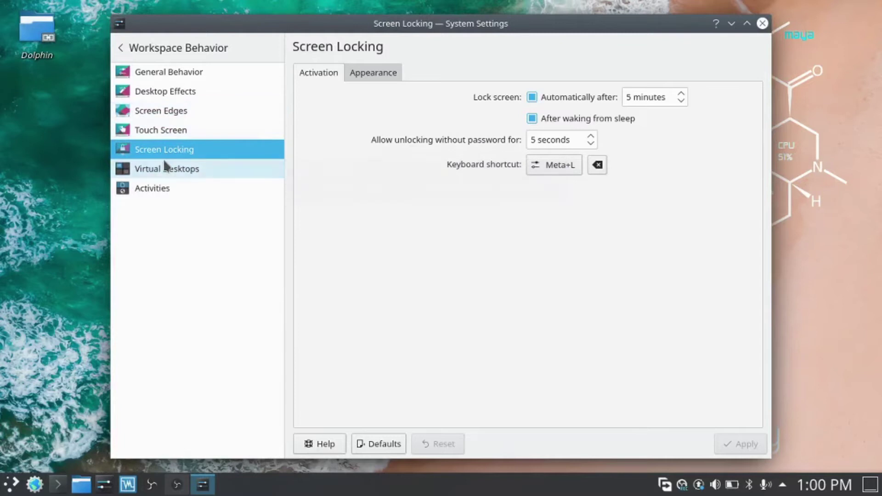
left_click(149, 52)
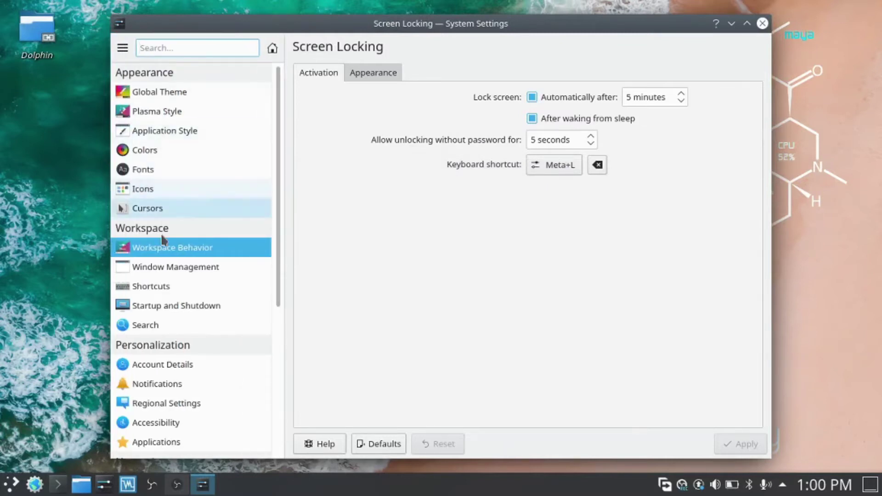
- Apply Minimal Overlapping as the window placement in the advanced window behavior settings and test it by opening and closing Dolphin
left_click(185, 273)
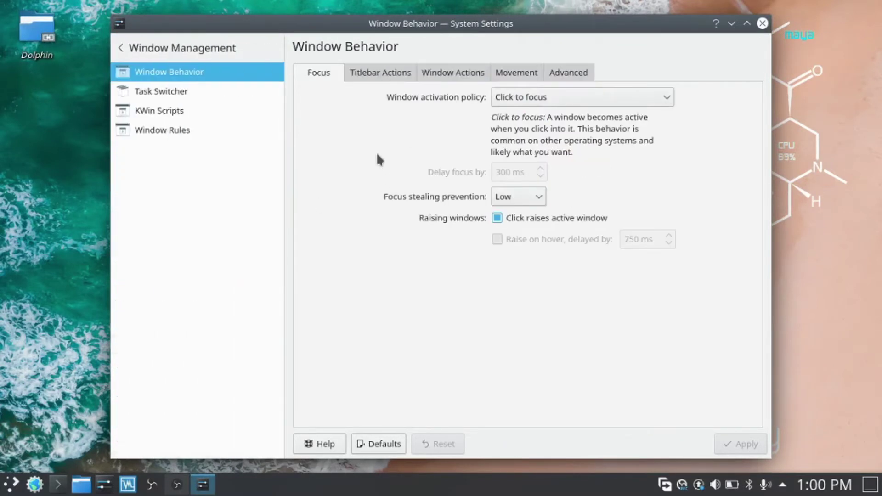
left_click(577, 74)
left_click(542, 121)
left_click(545, 142)
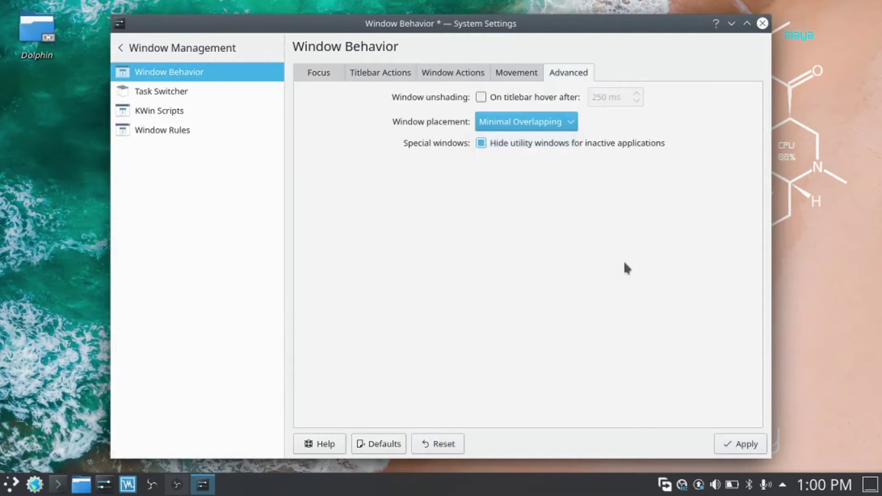
left_click(739, 450)
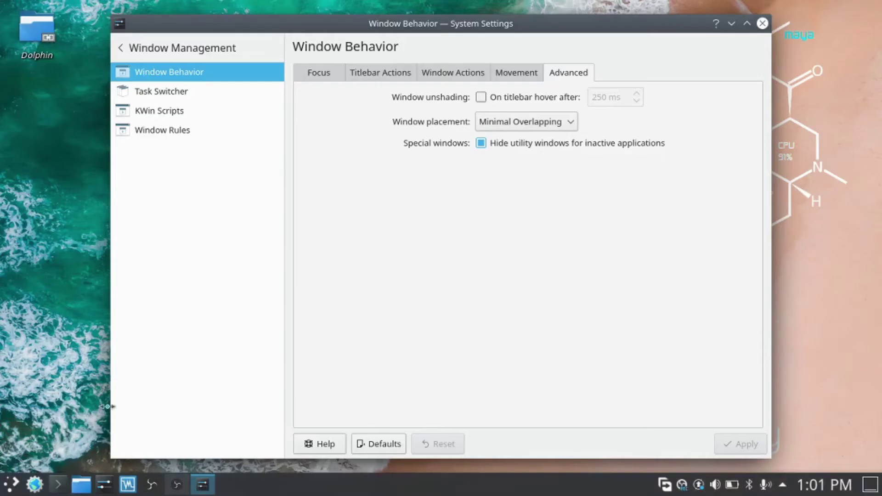
left_click(83, 486)
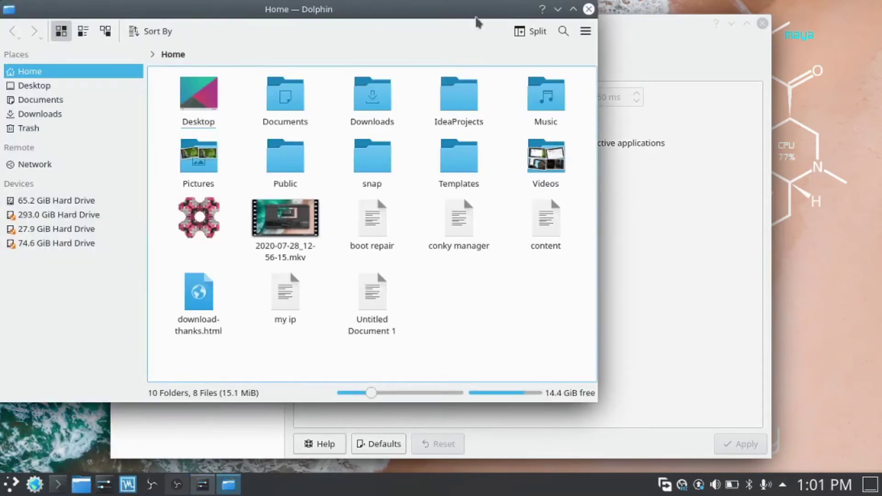
left_click(588, 9)
- Apply Centered as the window placement and test it by opening and closing Dolphin
left_click(556, 130)
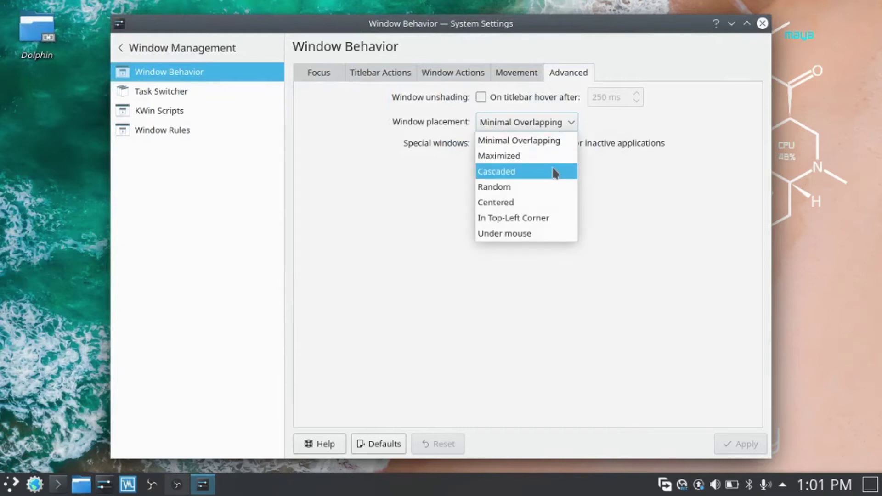
left_click(540, 201)
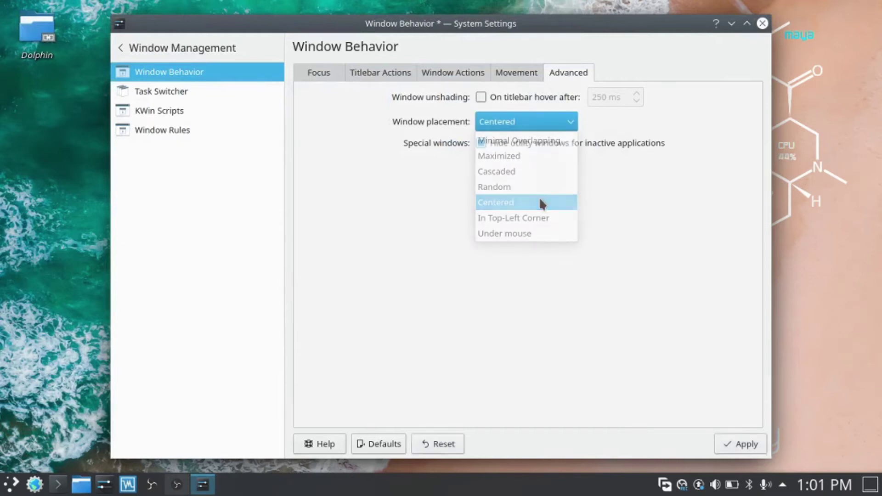
left_click(749, 442)
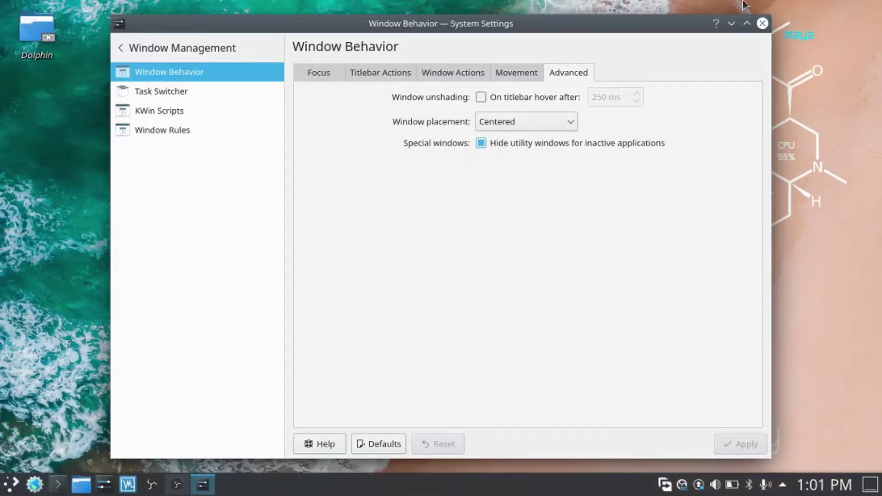
left_click(81, 485)
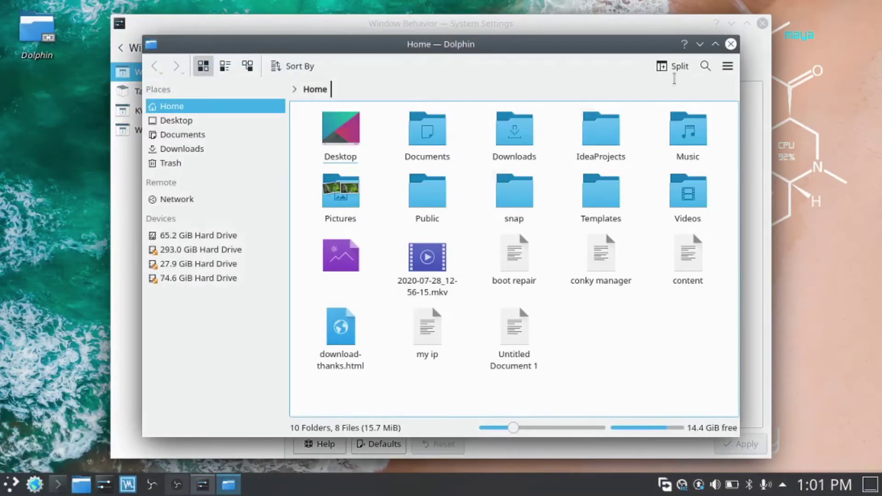
left_click(730, 44)
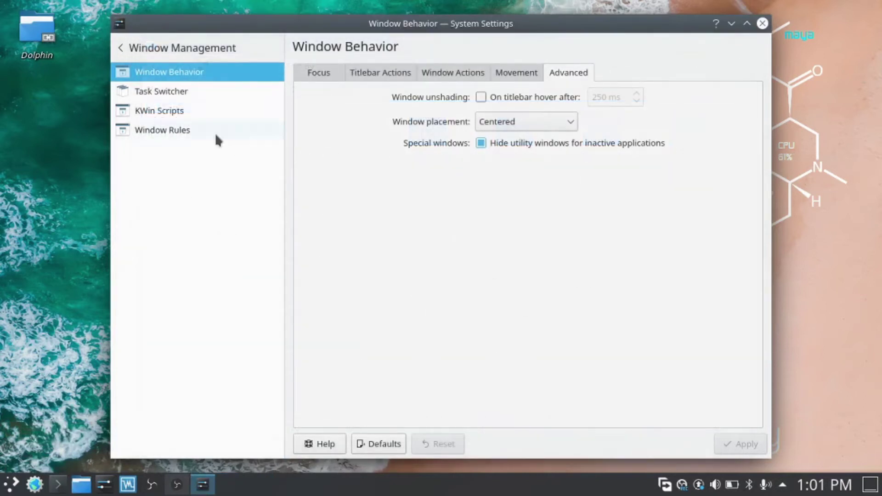
- View the task switcher settings and test the Breeze switcher by cycling through the open windows
left_click(166, 93)
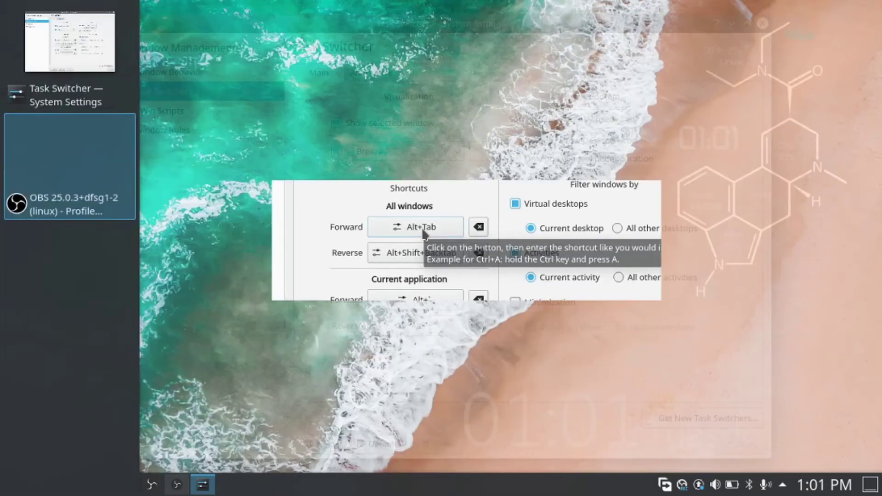
key("alt+Tab")
key("alt+Tab")
key("alt+Tab")
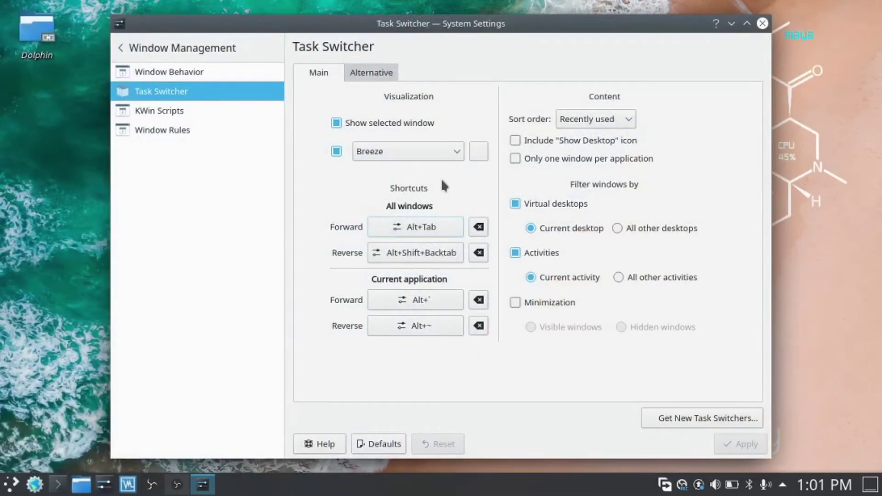
- Apply Flip Switch as the task switcher visualization and test it by cycling through the open windows
left_click(451, 151)
left_click(451, 150)
left_click(451, 150)
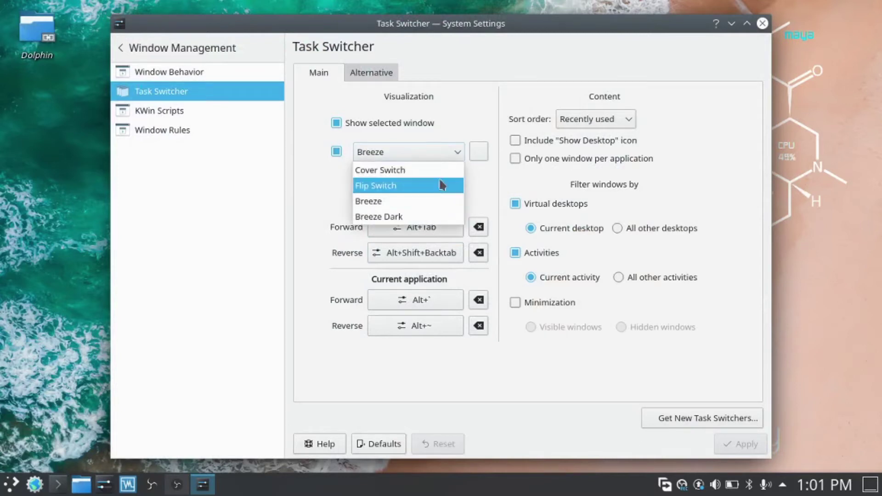
left_click(445, 185)
left_click(737, 444)
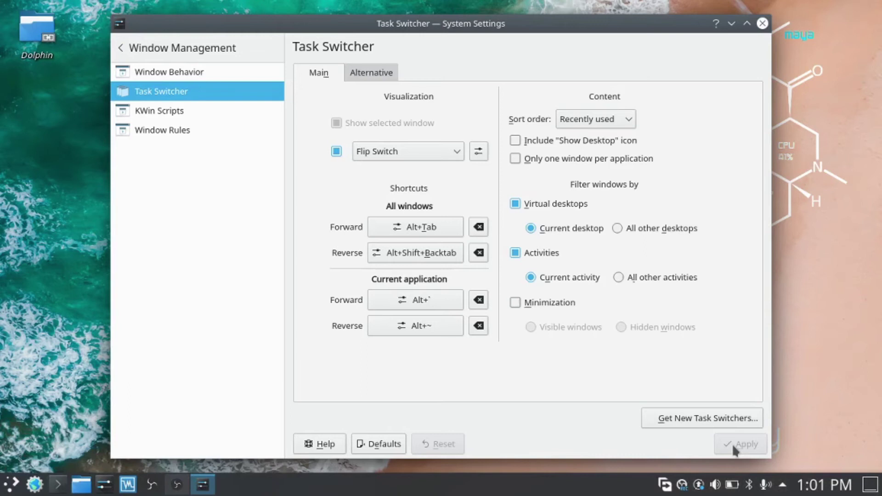
key("alt+Tab")
key("alt+Tab")
- Set the task switcher visualization back to Breeze and apply the change
left_click(449, 152)
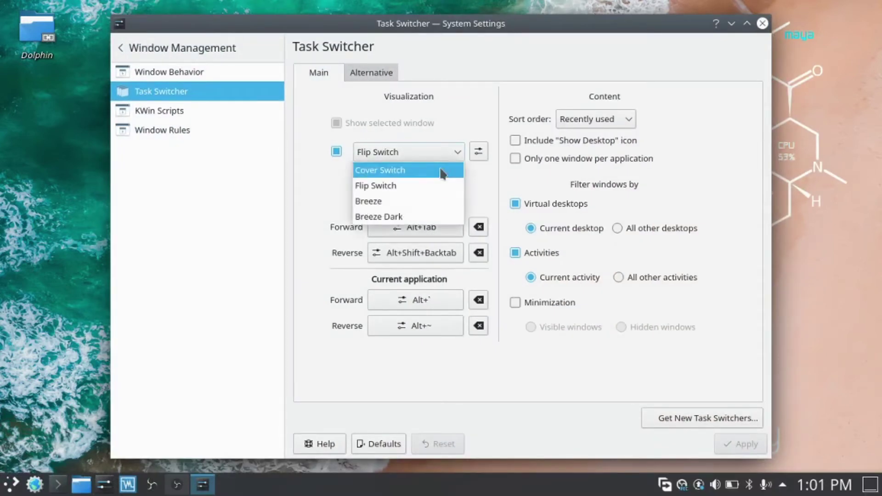
left_click(426, 202)
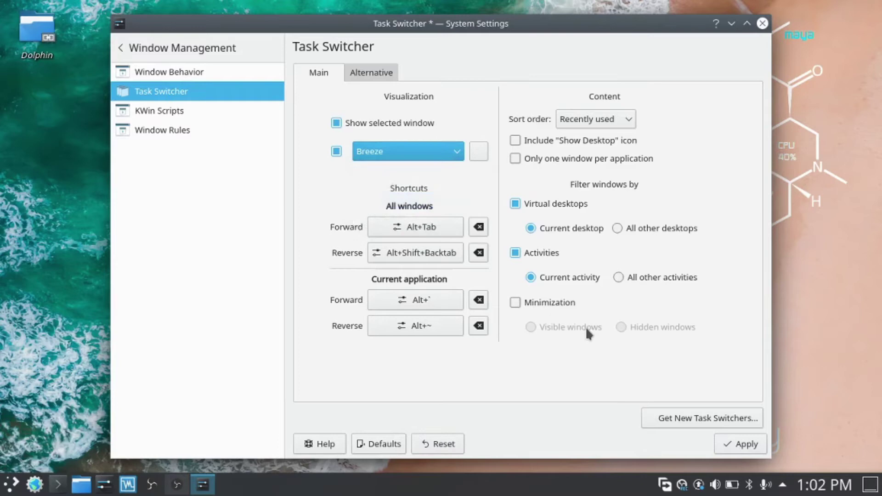
left_click(718, 441)
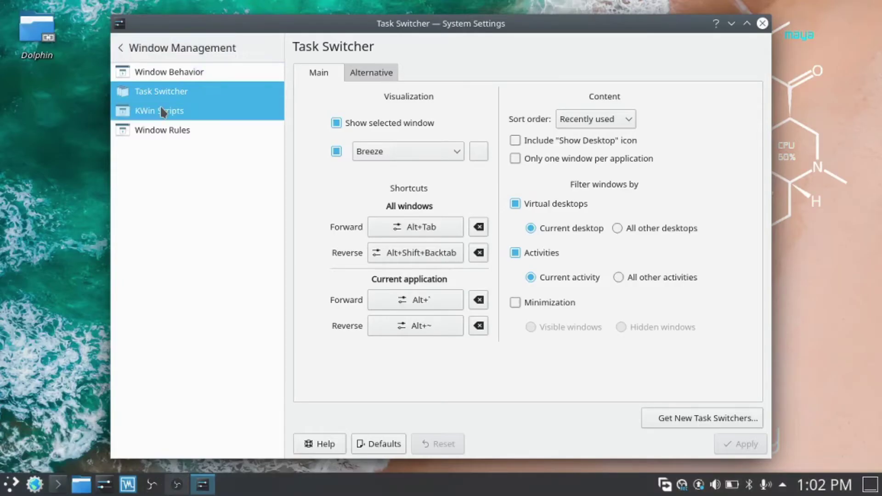
- View the KWin Scripts and Global Shortcuts settings and return to the main settings list
left_click(162, 111)
left_click(160, 44)
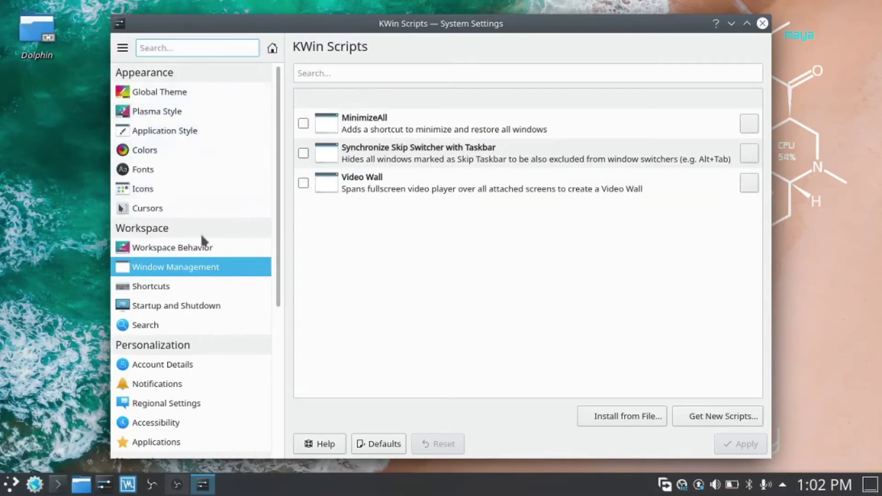
left_click(192, 292)
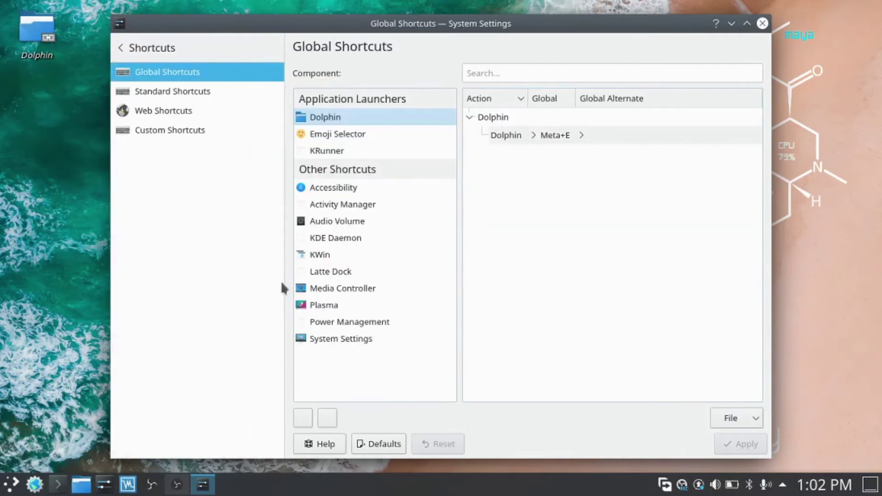
left_click(193, 45)
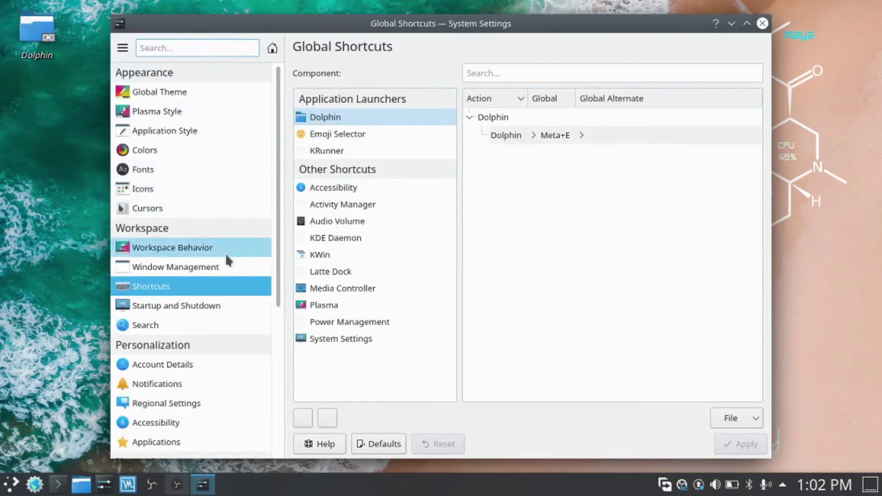
- Look through the login screen, autostart, background services and desktop session settings under Startup and Shutdown
left_click(244, 305)
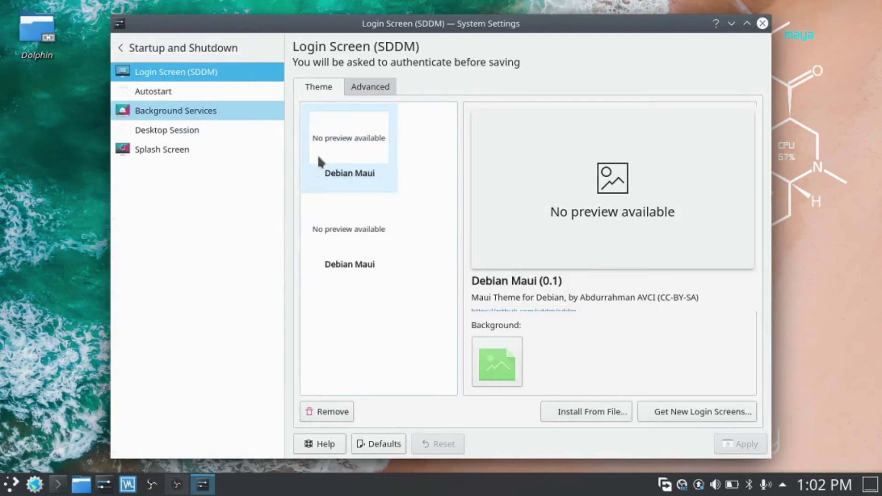
left_click(201, 90)
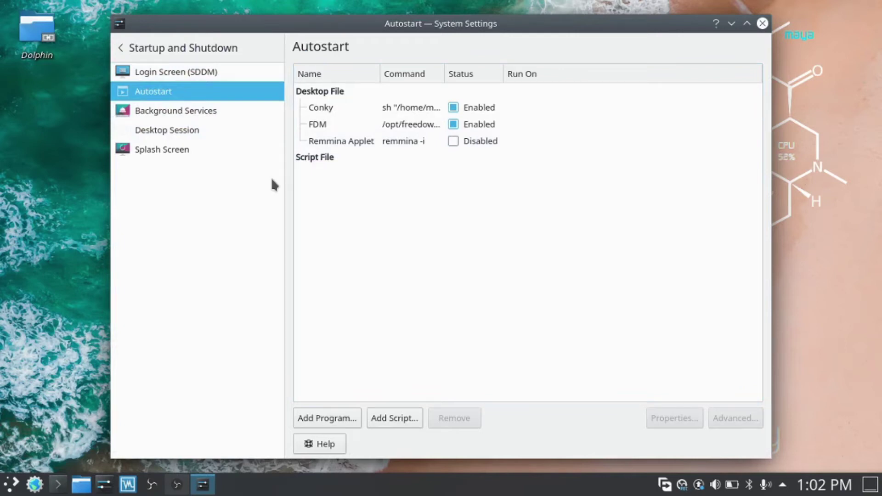
left_click(186, 113)
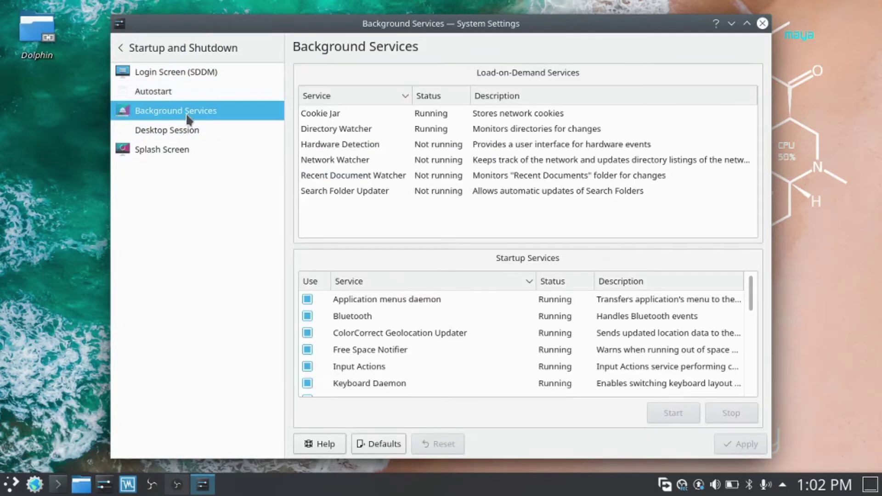
left_click(187, 124)
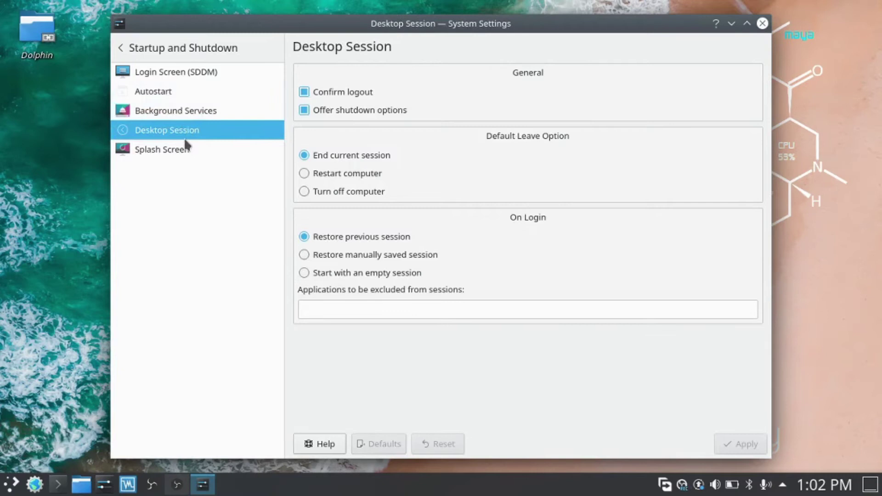
- Preview the Breeze splash screen, then open and close the download dialog for new splash screens
left_click(184, 154)
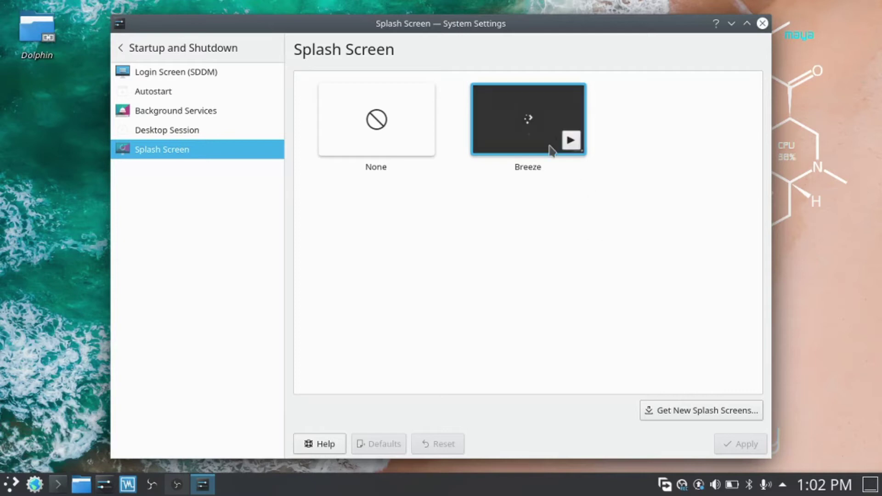
left_click(571, 140)
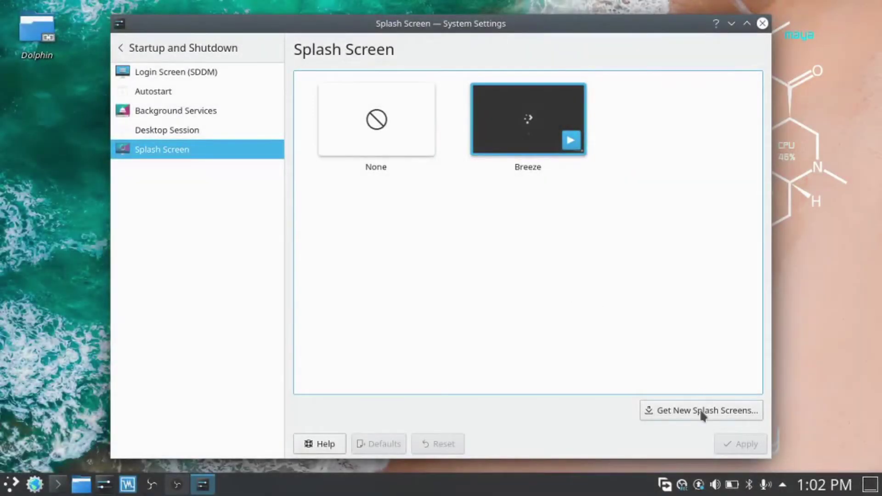
left_click(701, 412)
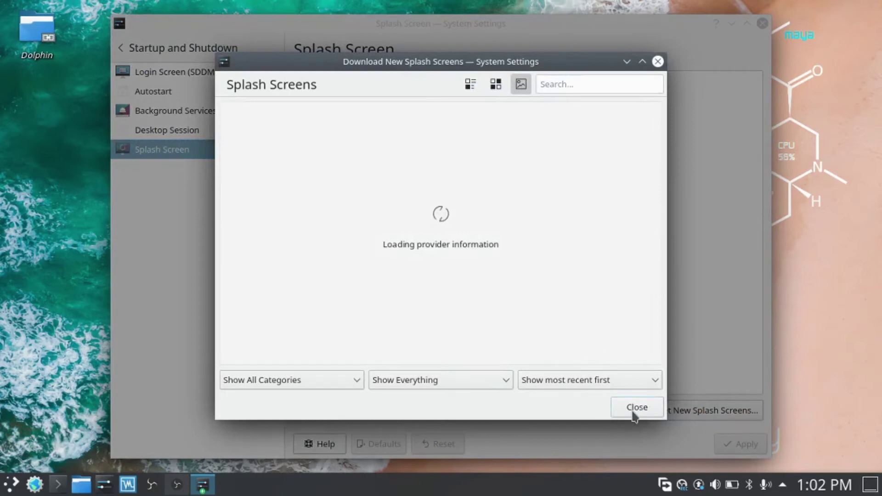
left_click(635, 411)
- Try selecting each Debian Maui theme in the login screen settings, then revisit Startup and Shutdown from the main settings list
left_click(220, 72)
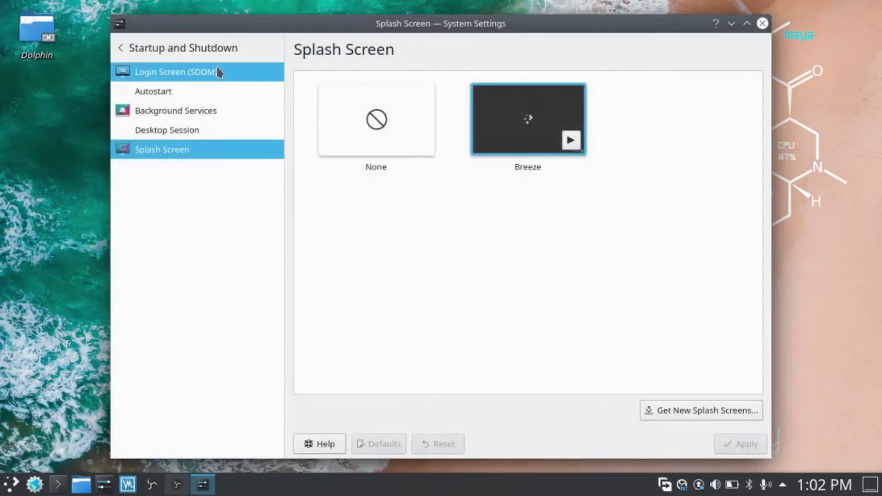
left_click(359, 221)
left_click(364, 157)
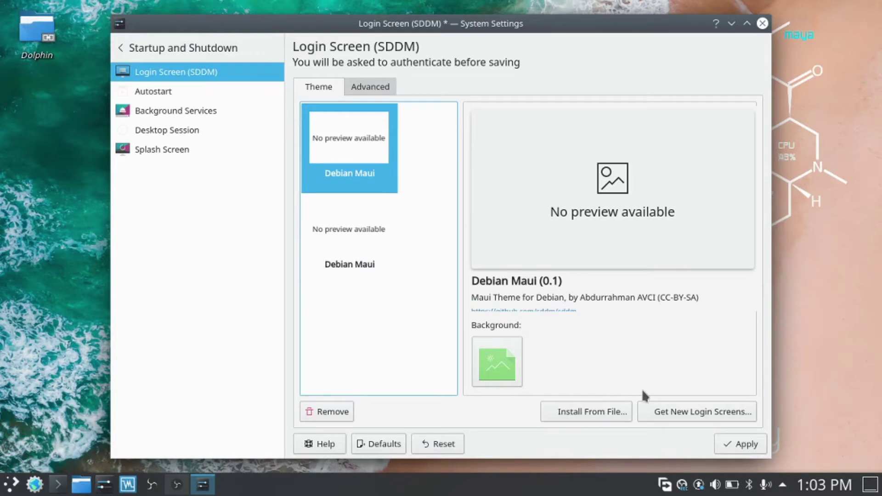
left_click(161, 49)
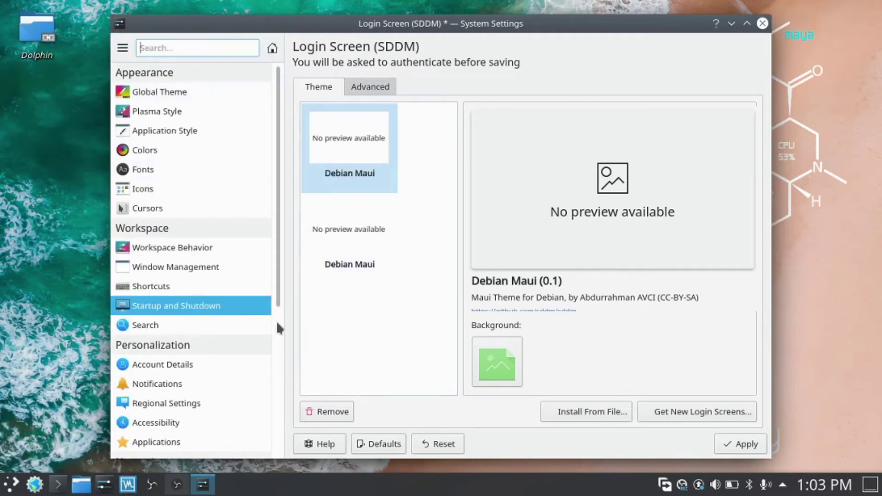
scroll(276, 287, "down", 1)
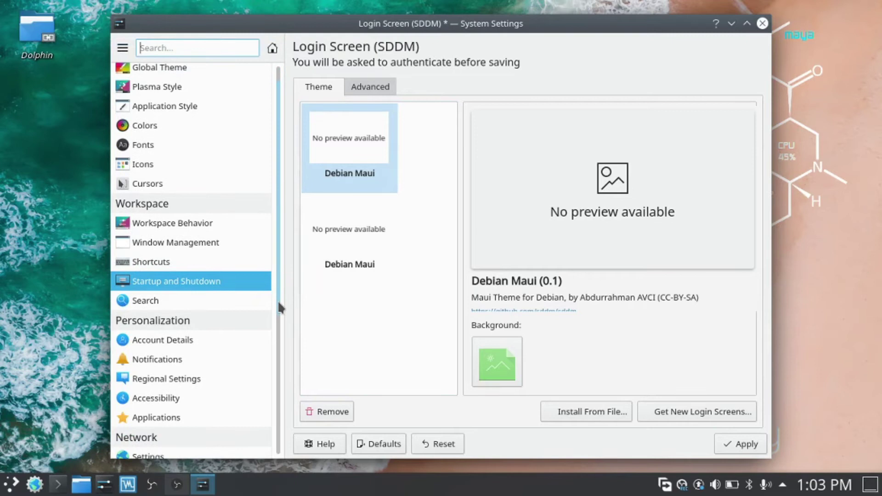
left_click(198, 285)
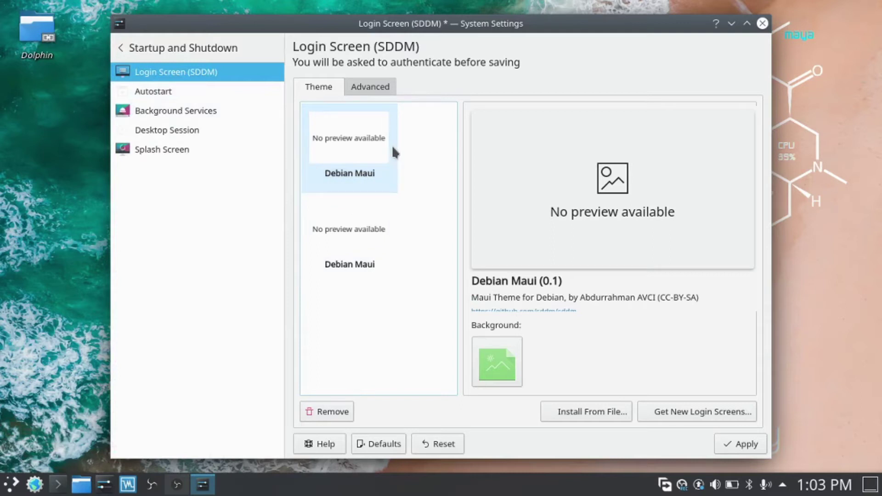
left_click(197, 54)
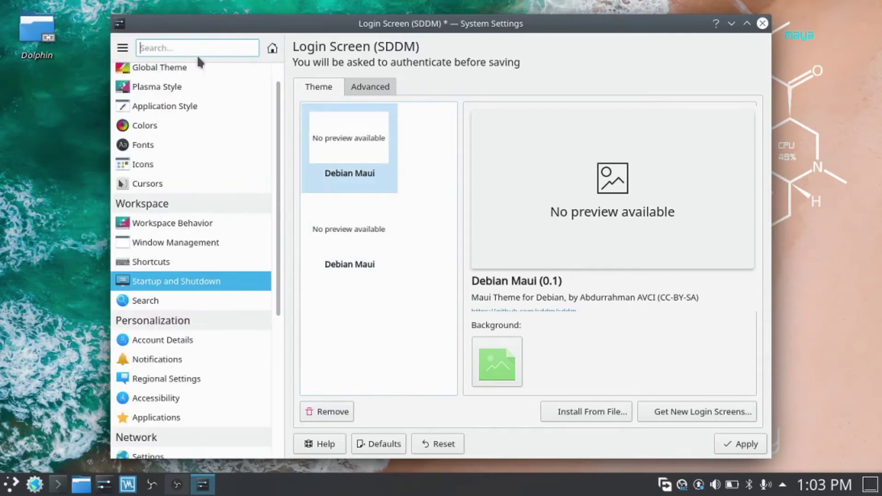
- View the File Search settings, discarding the unsaved login screen changes, and return to the main settings list
left_click(230, 301)
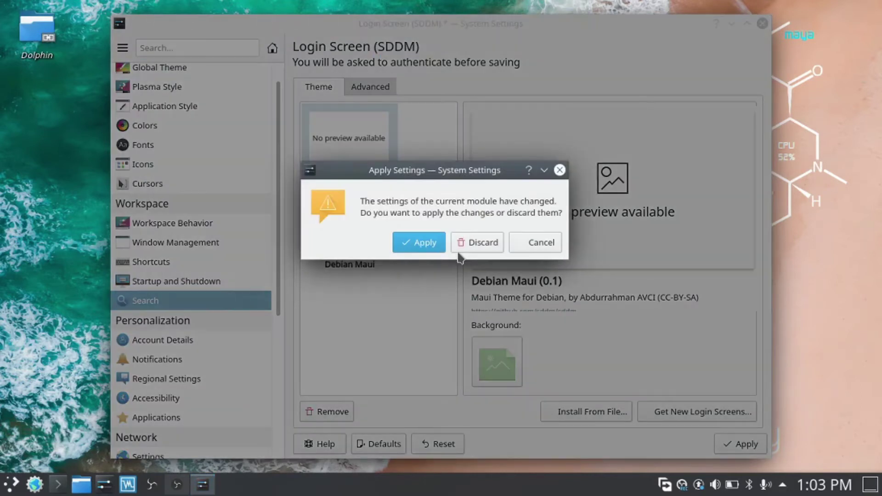
left_click(478, 243)
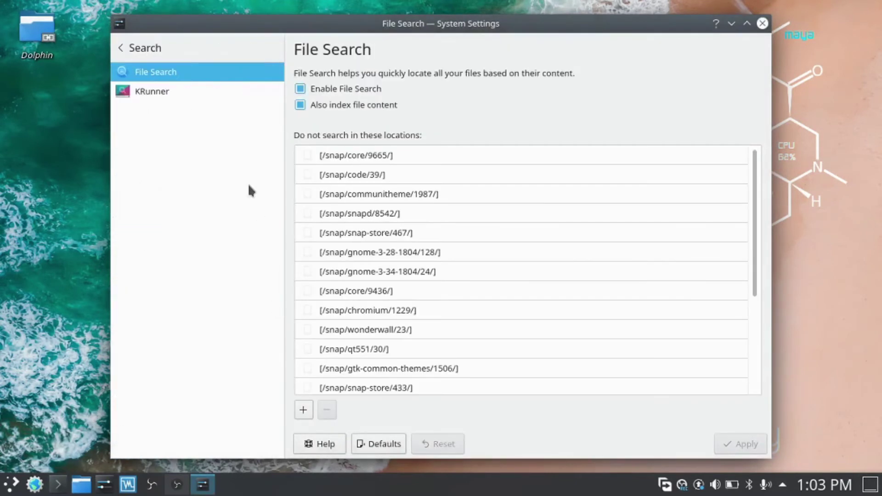
left_click(133, 56)
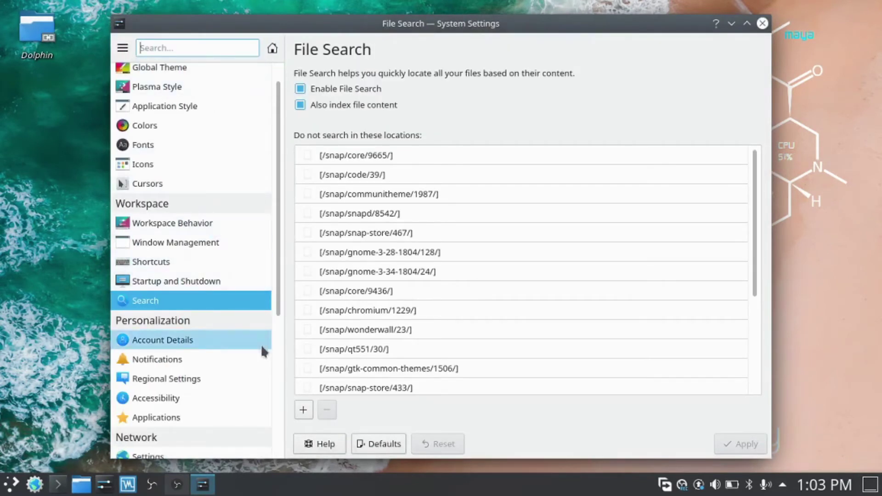
- View the regional language settings and the network proxy settings, returning to the main settings list
scroll(274, 345, "down", 5)
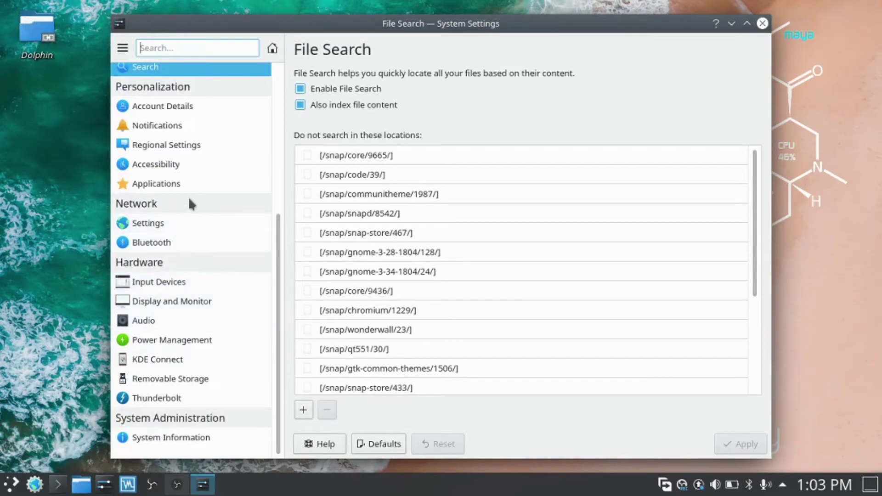
left_click(226, 153)
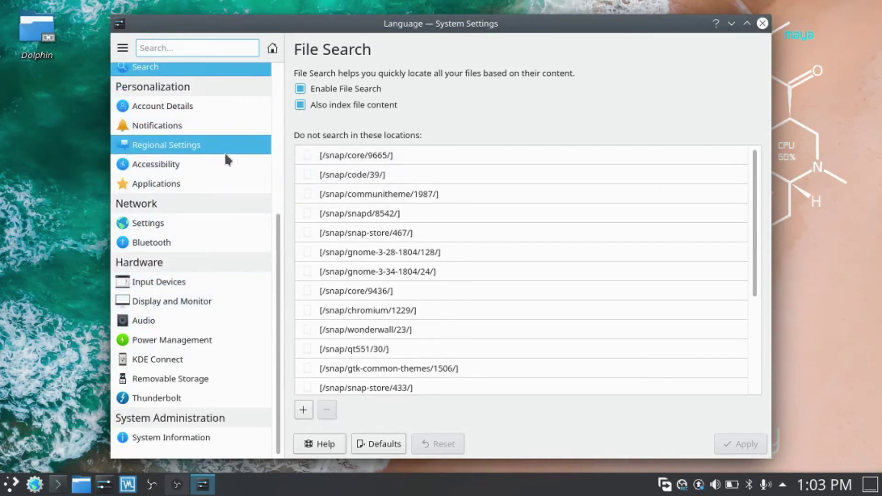
left_click(166, 51)
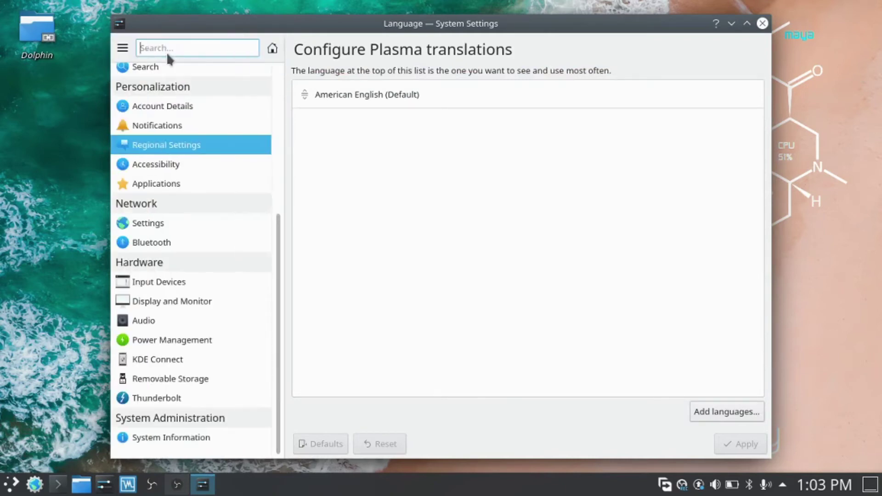
left_click(227, 223)
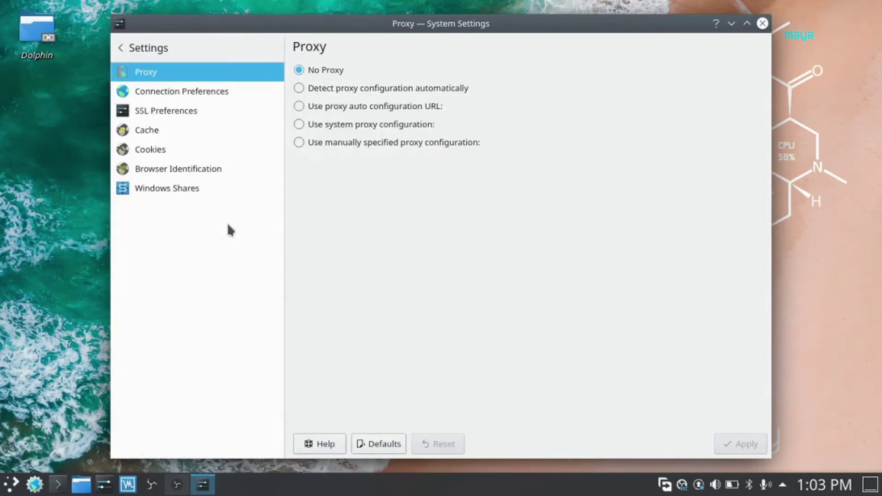
left_click(156, 53)
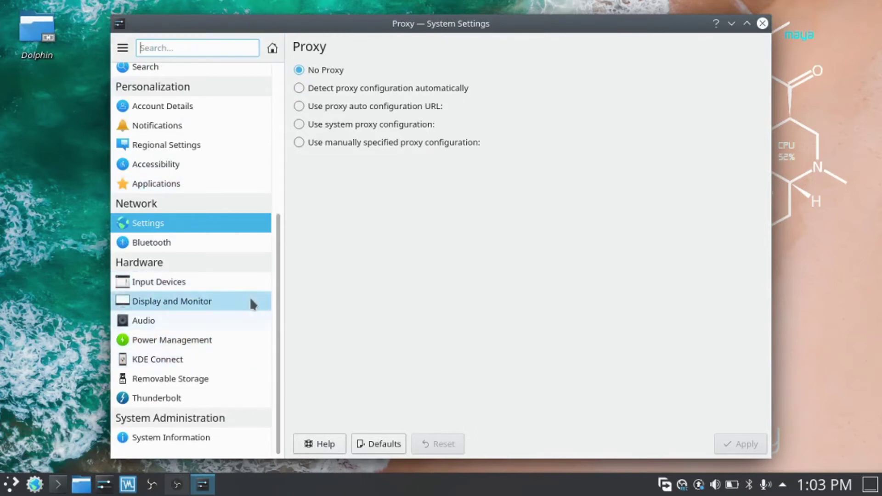
- View the KDE Connect settings, then find and open the KDE Connect application from the launcher and close it
left_click(211, 359)
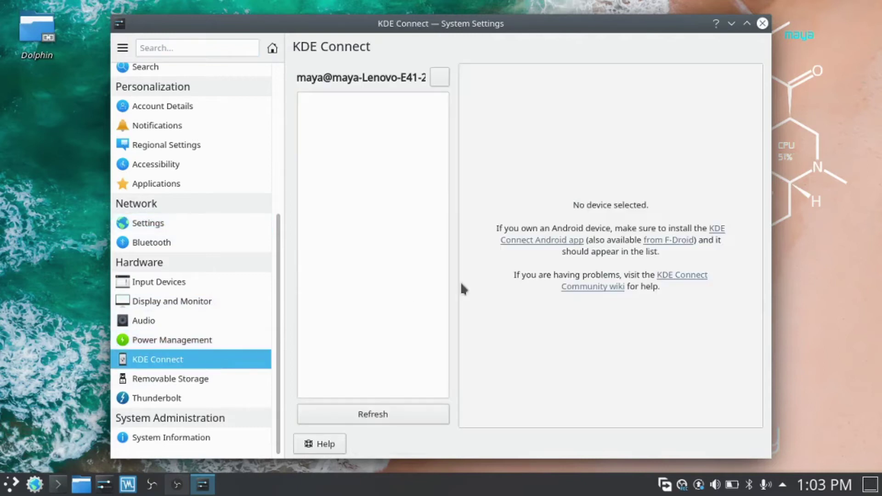
key("super")
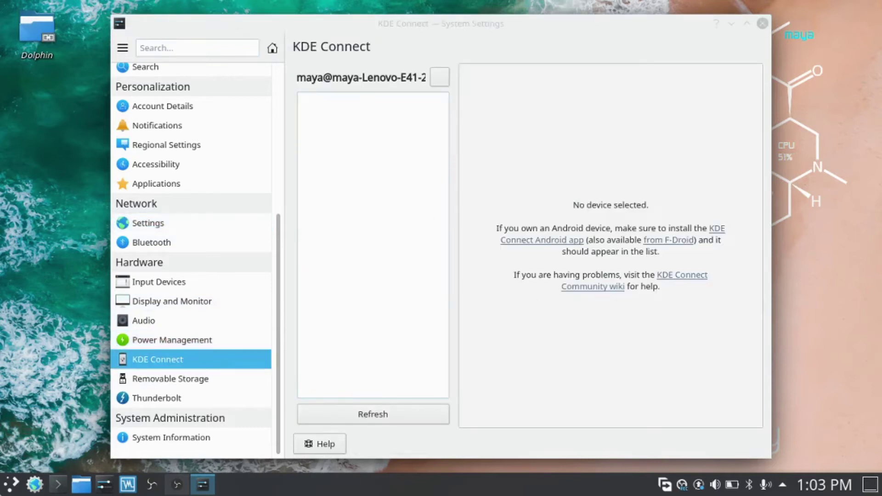
type("kde")
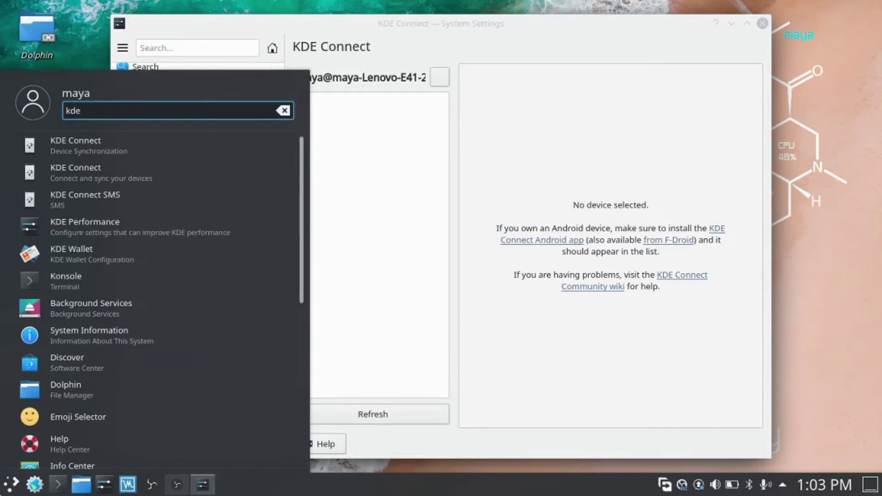
left_click(152, 152)
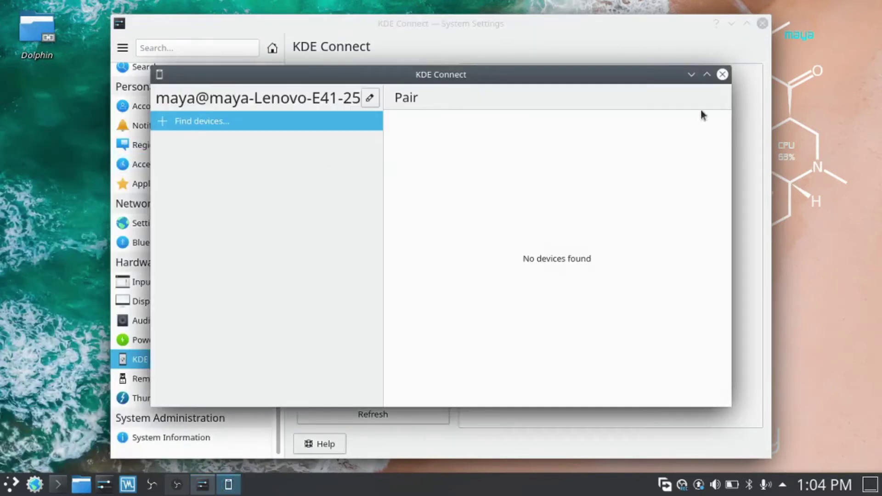
left_click(722, 74)
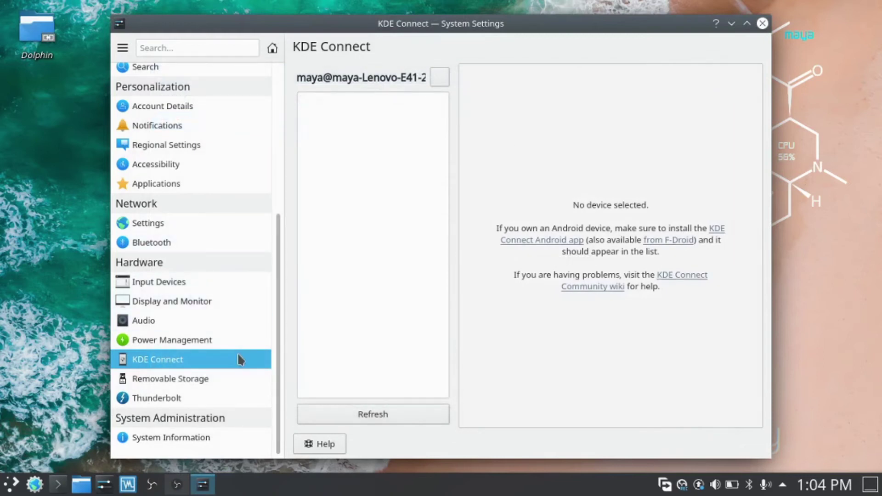
- View the removable storage, Global Theme and Application Style settings, and close System Settings
left_click(244, 385)
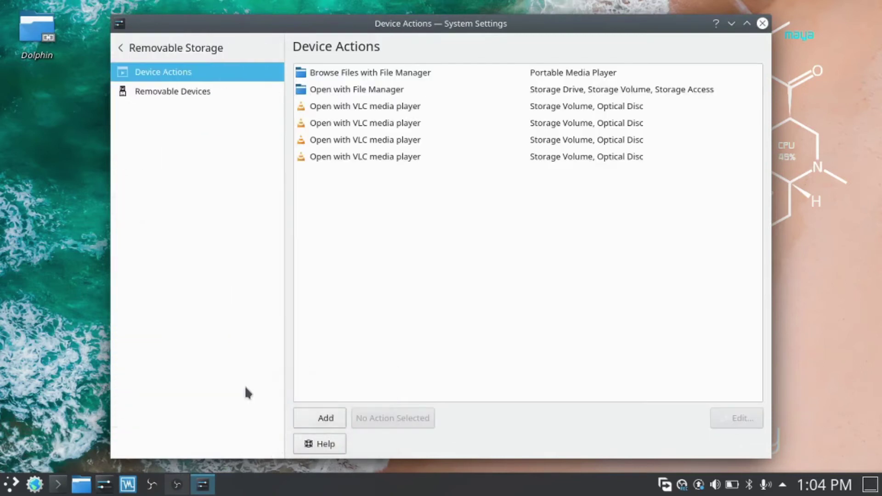
left_click(192, 51)
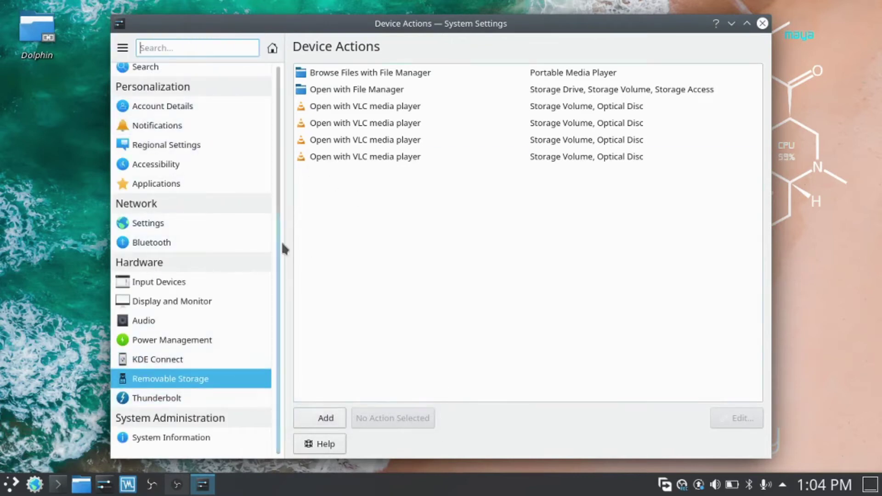
left_click_drag(279, 241, 280, 79)
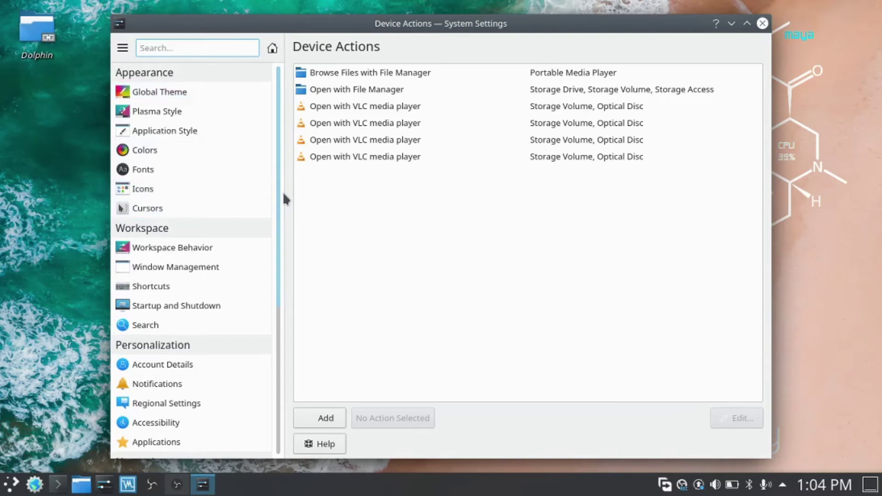
left_click(206, 94)
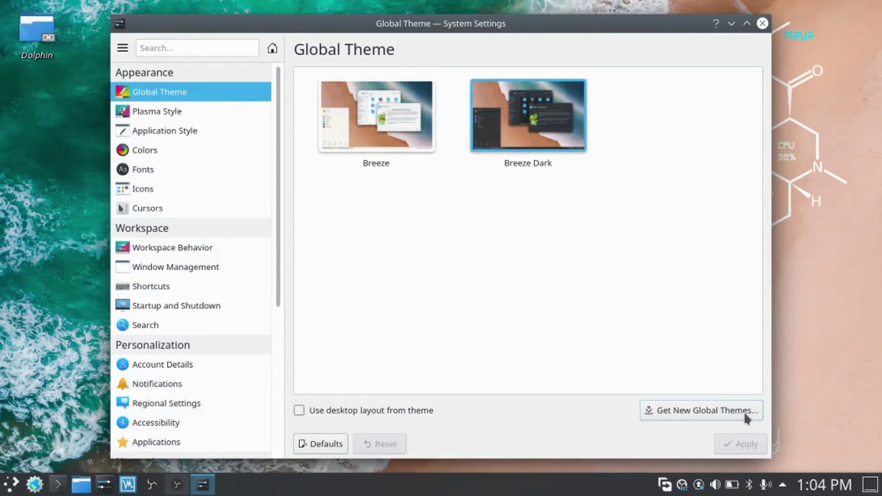
left_click(258, 130)
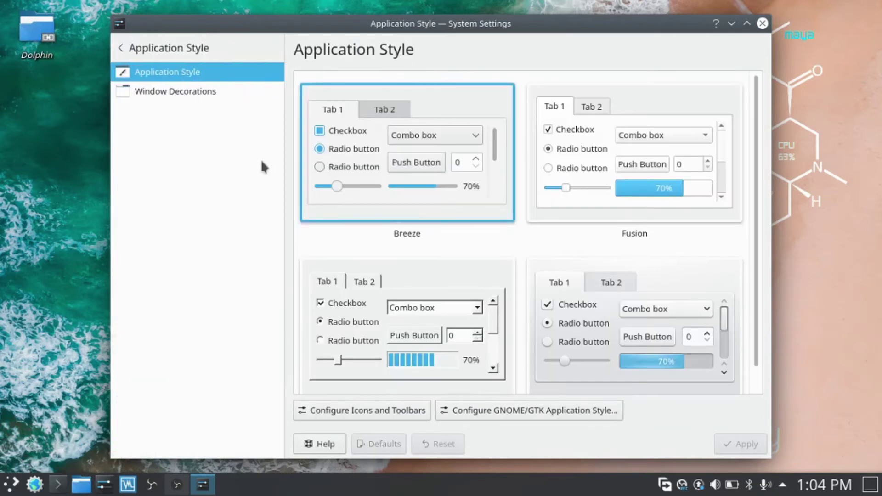
left_click(173, 46)
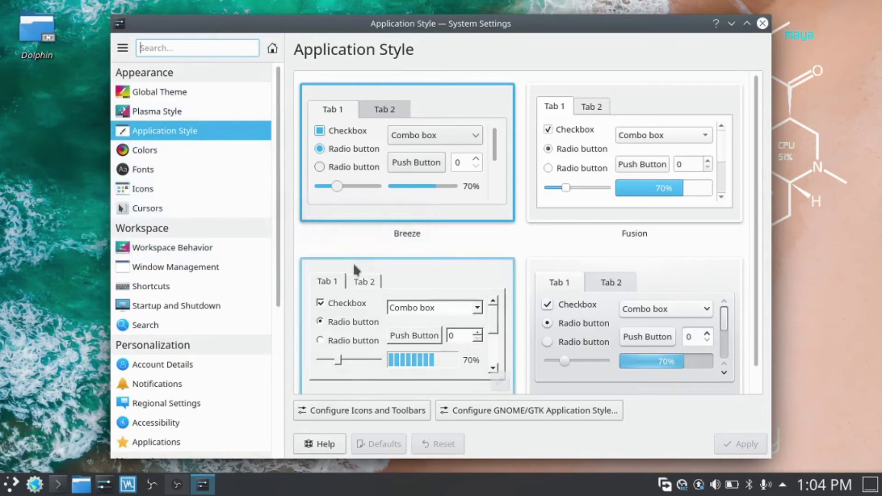
left_click(762, 24)
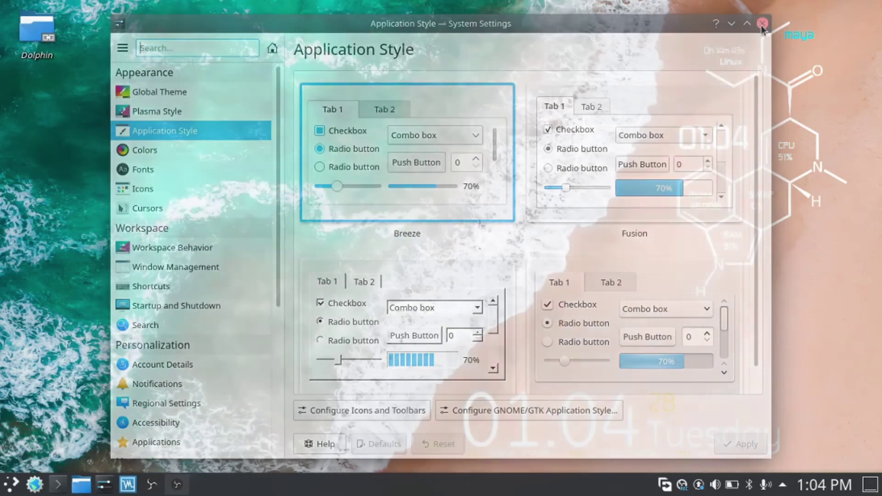
- Enter edit mode for the existing desktop panel and bring up the list of available widgets
right_click(202, 483)
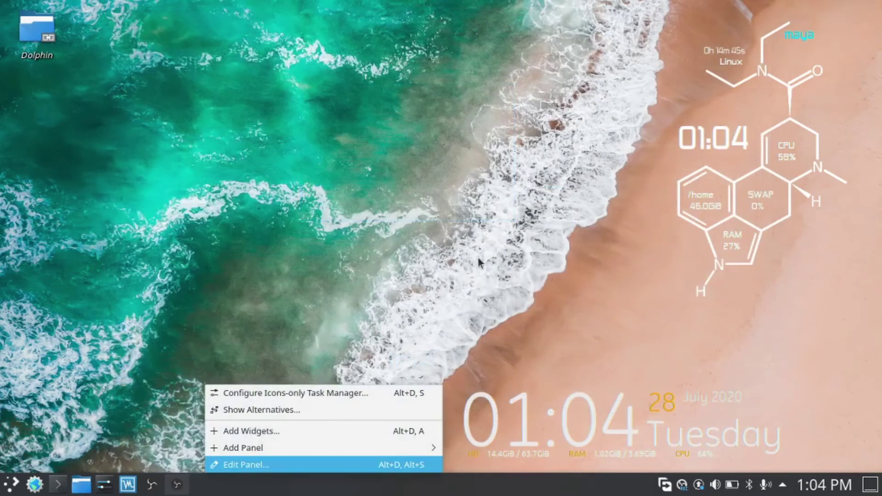
left_click(272, 459)
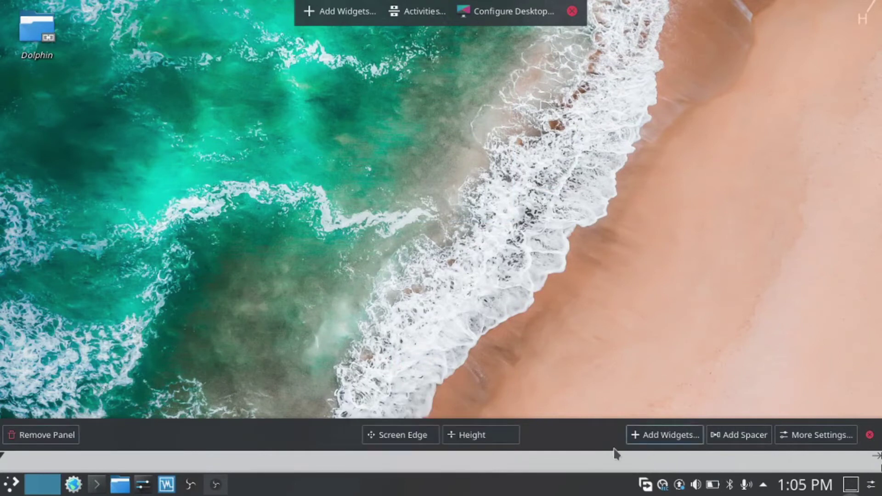
key("Escape")
key("alt+d")
key("a")
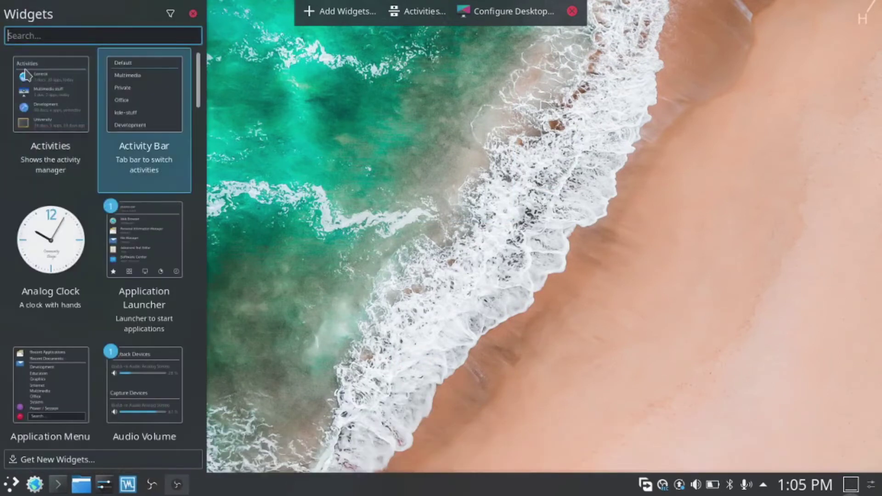
- Find the Media Player widget, place it on the panel just before the system tray icons, and leave panel editing
scroll(25, 74, "down", 5)
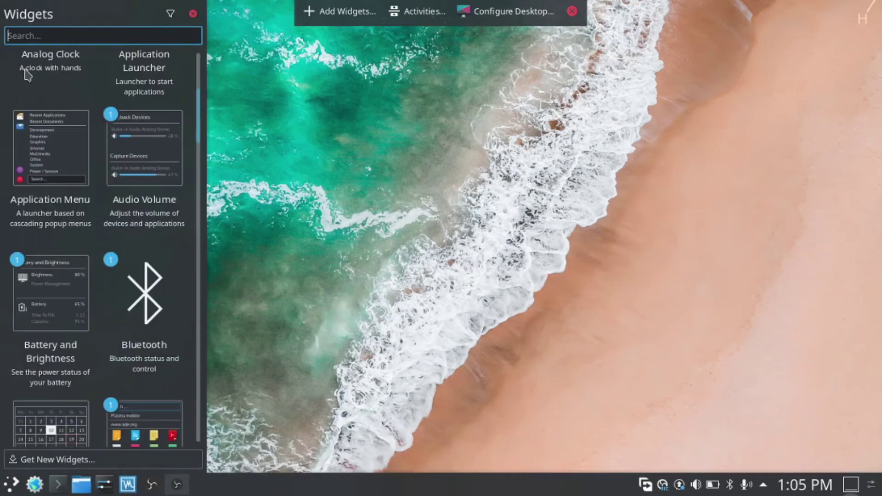
scroll(26, 74, "down", 3)
left_click_drag(199, 111, 207, 213)
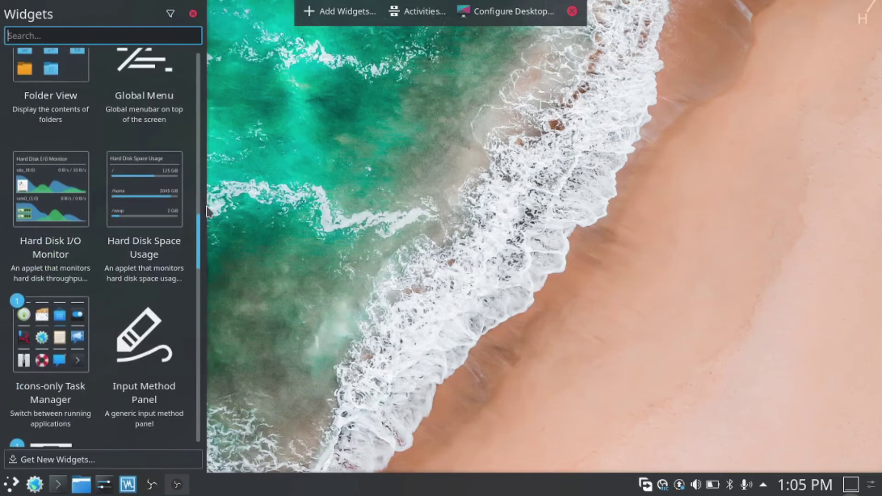
scroll(207, 211, "down", 3)
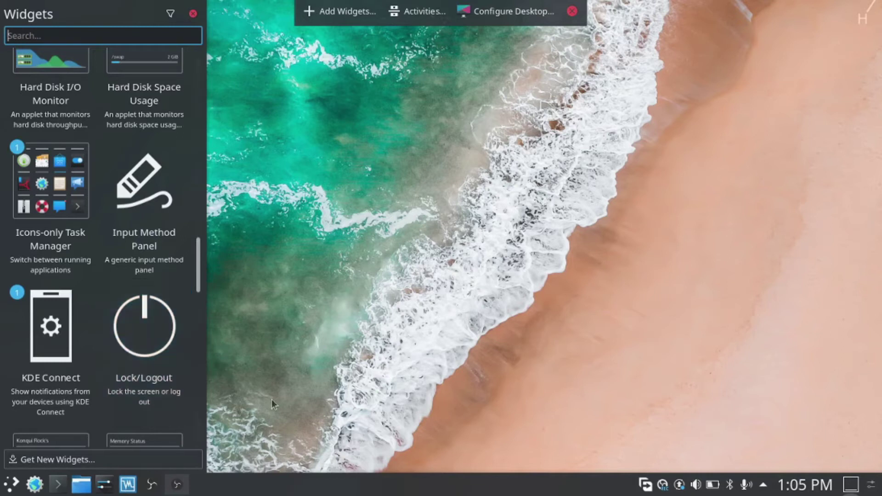
mouse_move(177, 484)
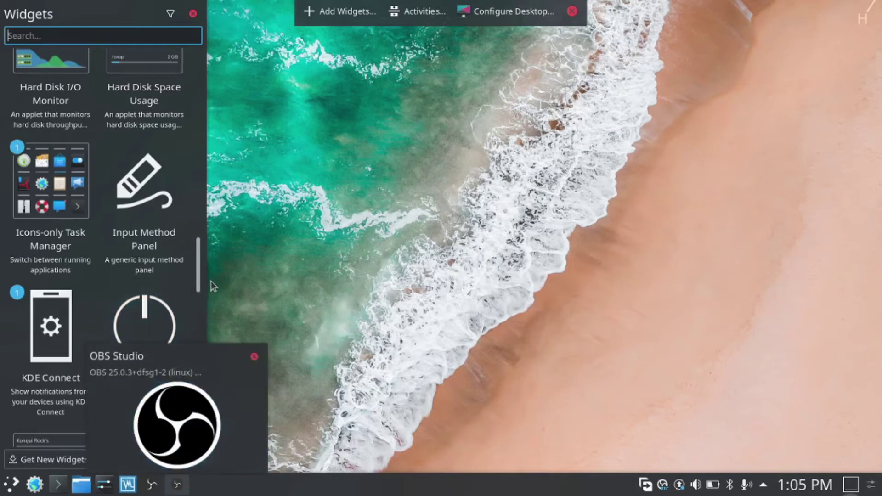
scroll(205, 281, "down", 3)
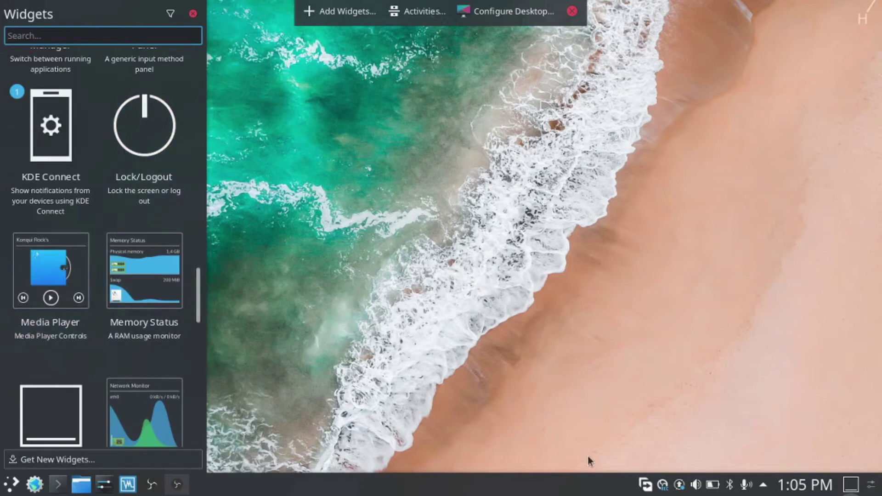
scroll(5, 325, "down", 1)
left_click_drag(3, 327, 621, 484)
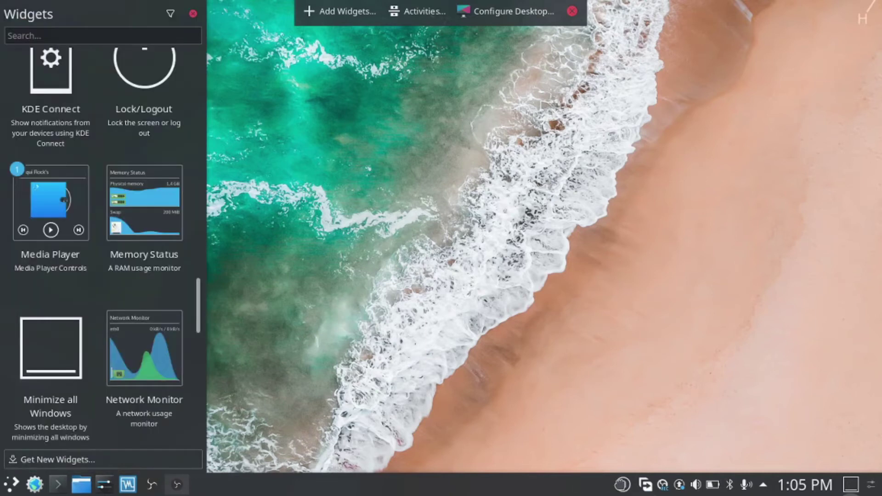
left_click(622, 484)
left_click(323, 390)
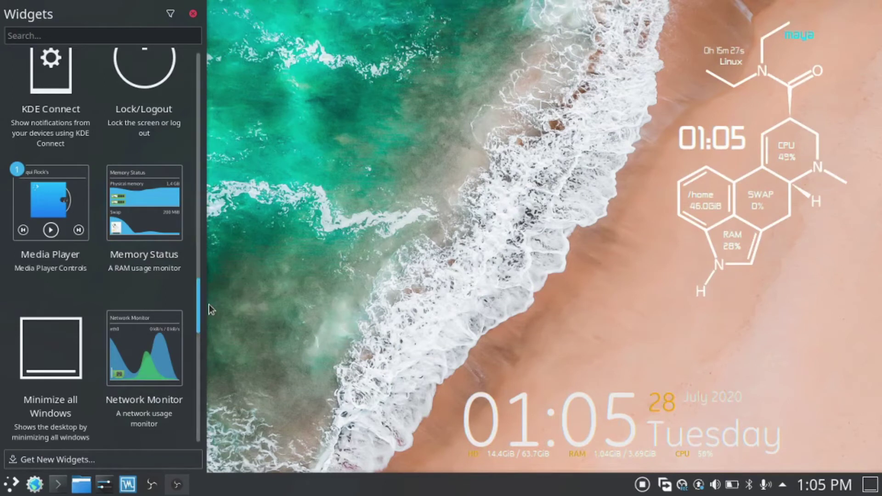
- Browse the remaining available widgets through to the end of the list and close the widget list
scroll(208, 304, "down", 4)
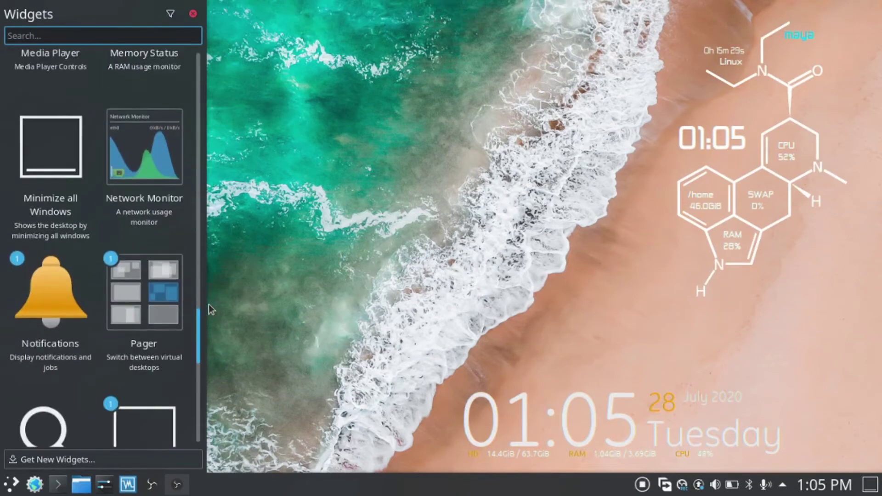
scroll(209, 304, "down", 3)
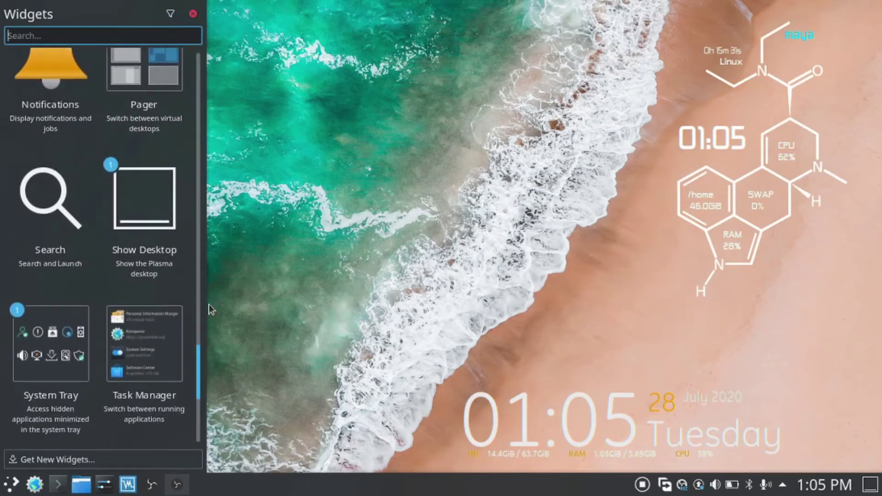
scroll(209, 304, "down", 2)
scroll(208, 305, "down", 3)
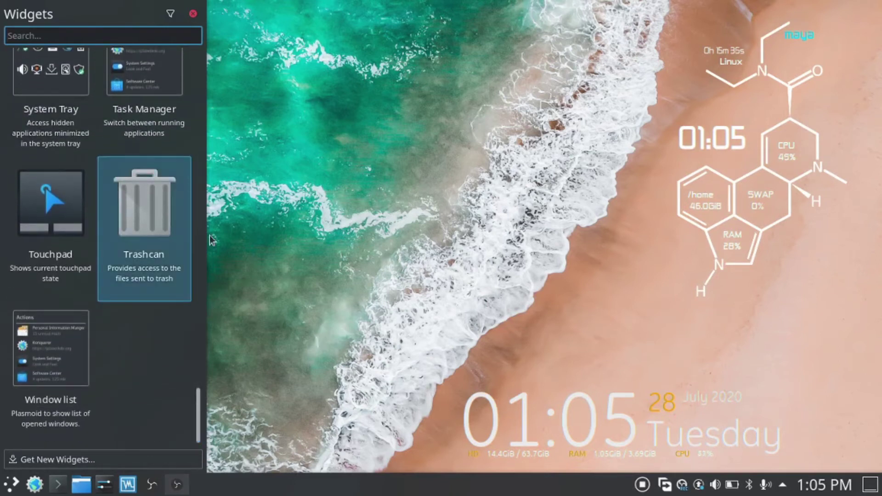
left_click(385, 162)
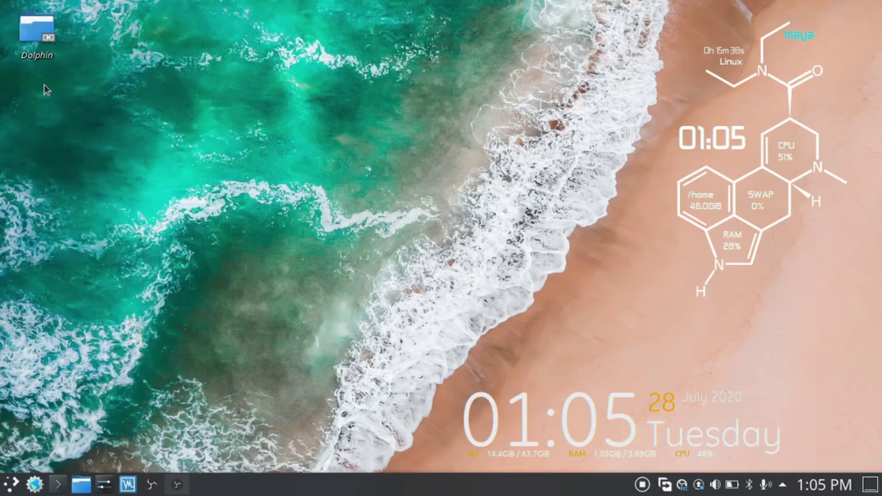
- Add an Application Menu Bar panel to the desktop
right_click(209, 42)
mouse_move(209, 42)
key("Down")
key("Down")
key("Down")
key("Down")
key("Down")
key("Left")
key("Down")
key("Down")
key("Down")
key("Down")
key("Down")
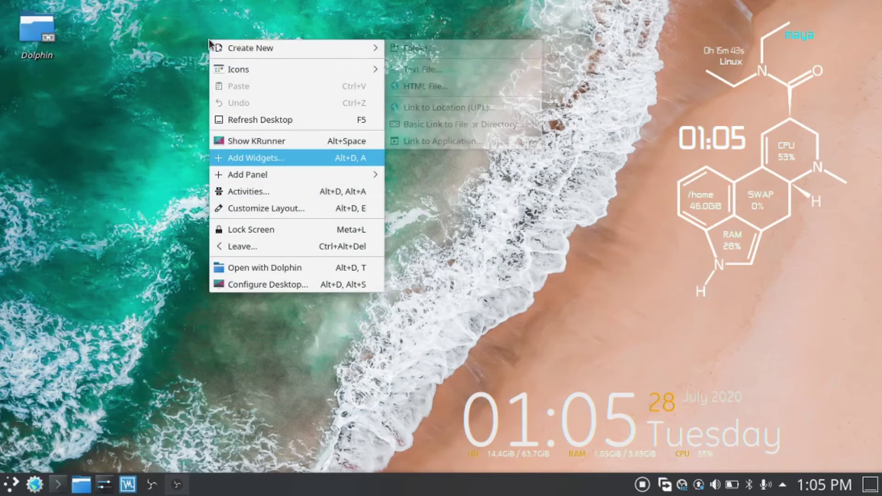
key("Right")
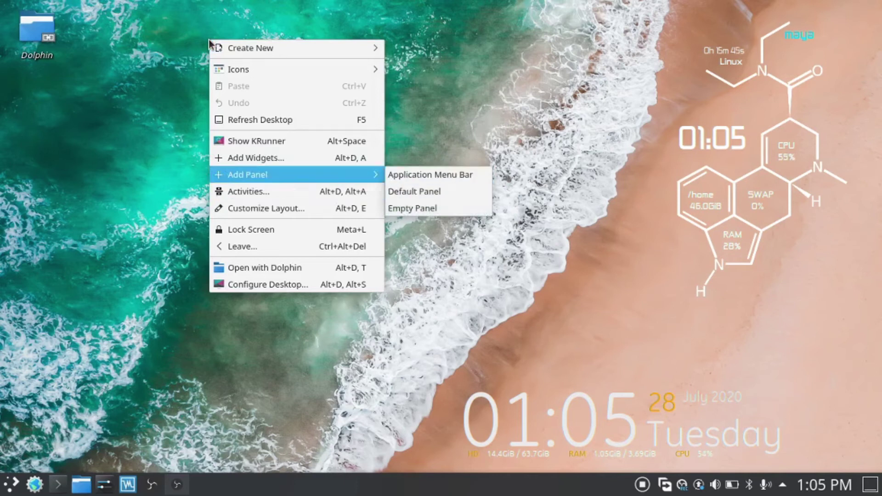
key("Down")
key("Down")
key("Left")
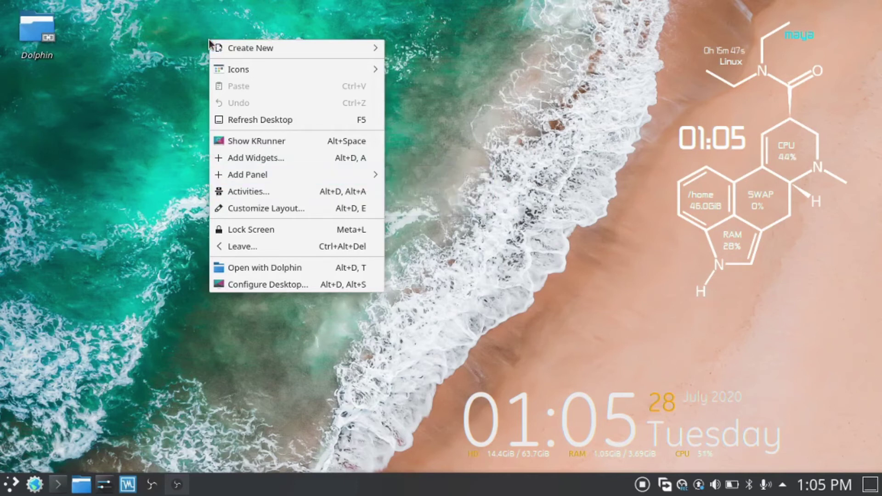
key("Right")
left_click(425, 176)
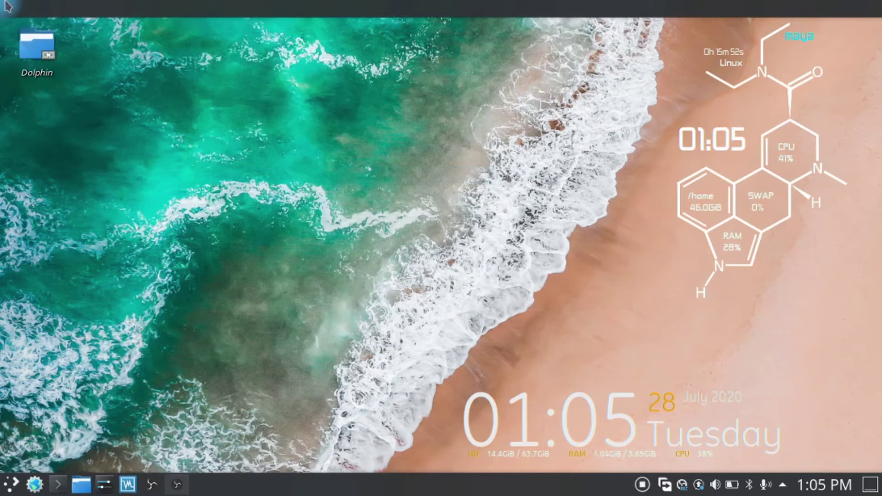
- Open the new Application Menu Bar panel's edit mode, remove the panel, and leave desktop layout editing
right_click(279, 2)
key("Down")
key("Down")
key("Return")
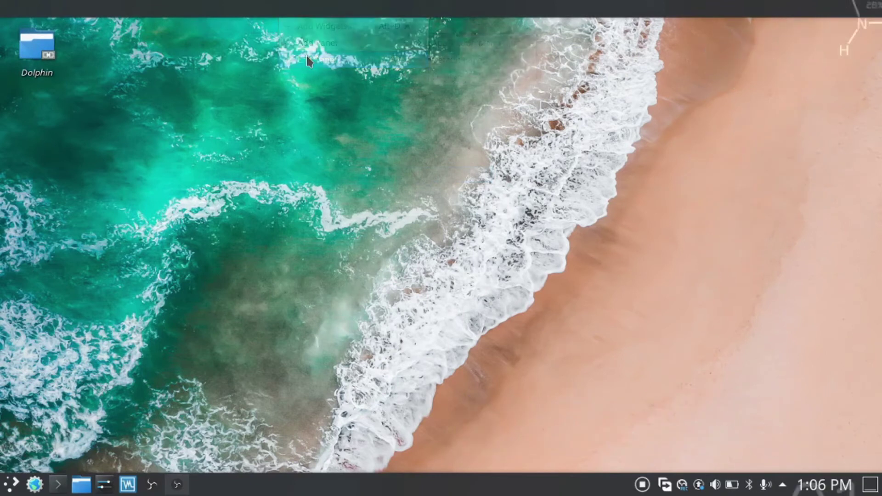
left_click(870, 55)
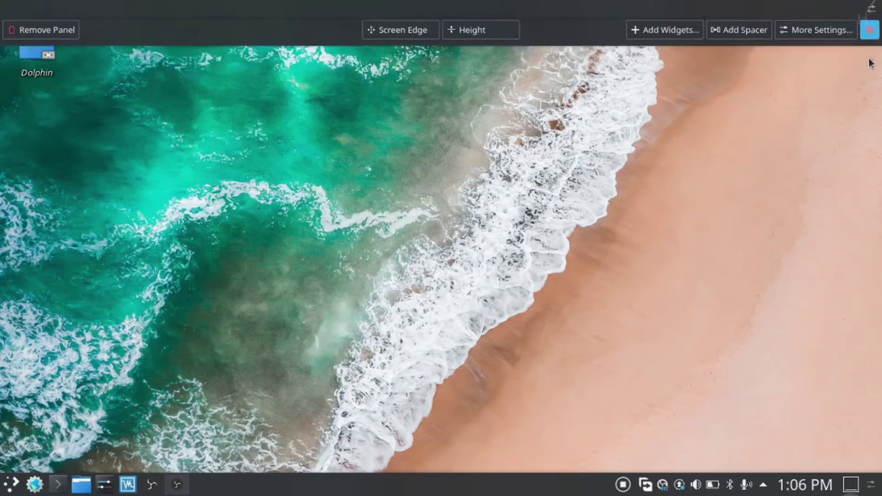
left_click(572, 28)
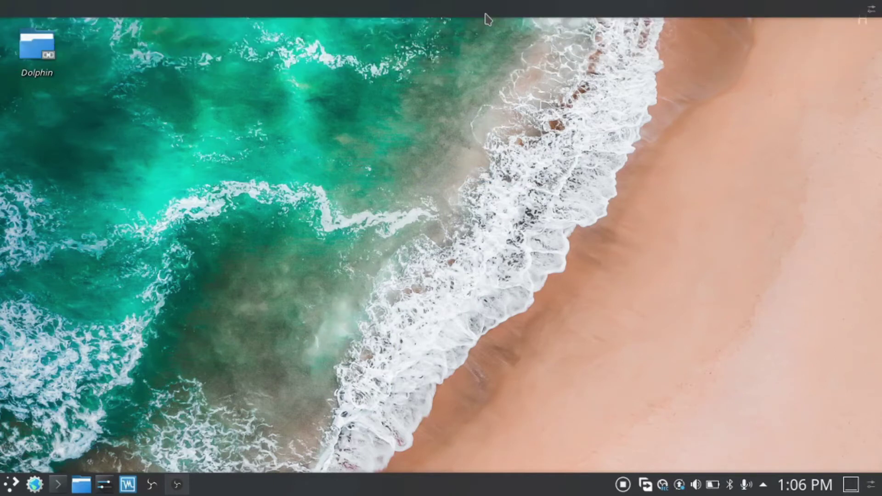
right_click(587, 6)
key("Return")
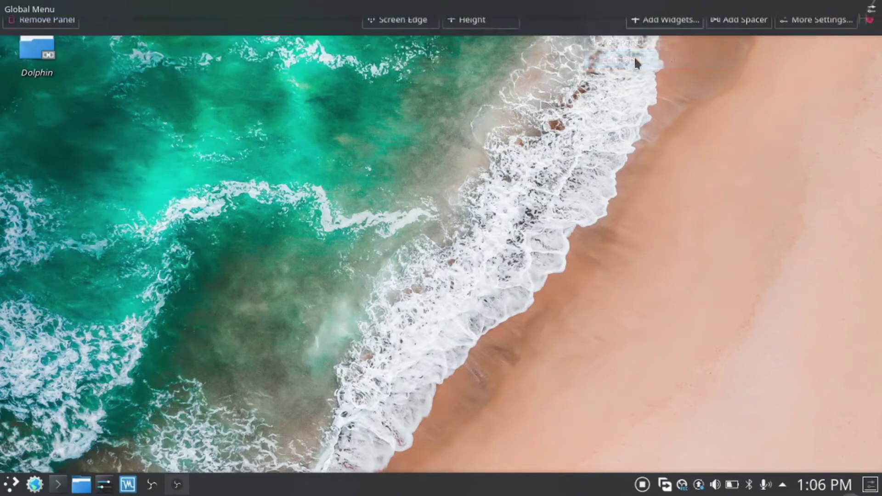
left_click(33, 53)
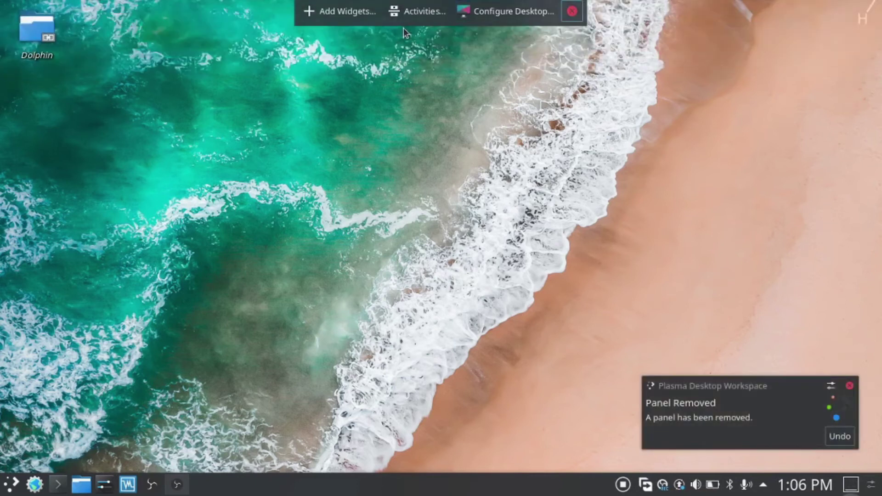
left_click(572, 11)
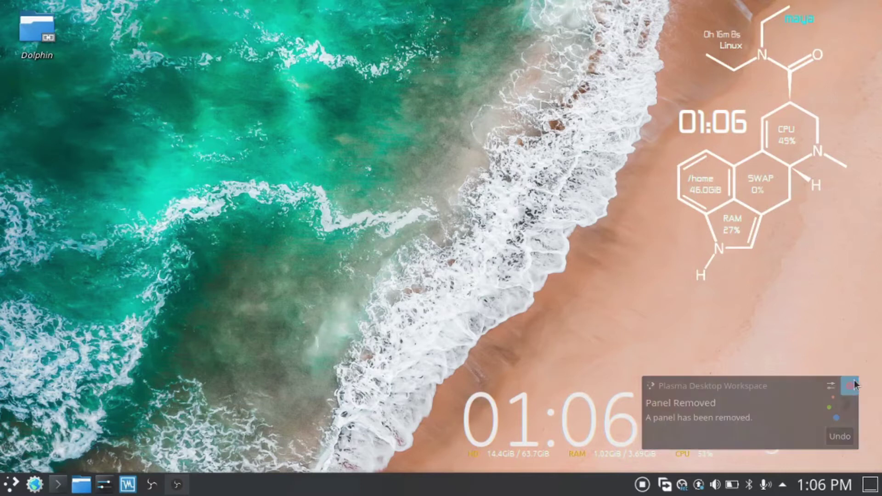
- Check the OBS Studio recording window and minimize it, and reopen System Settings
left_click(175, 470)
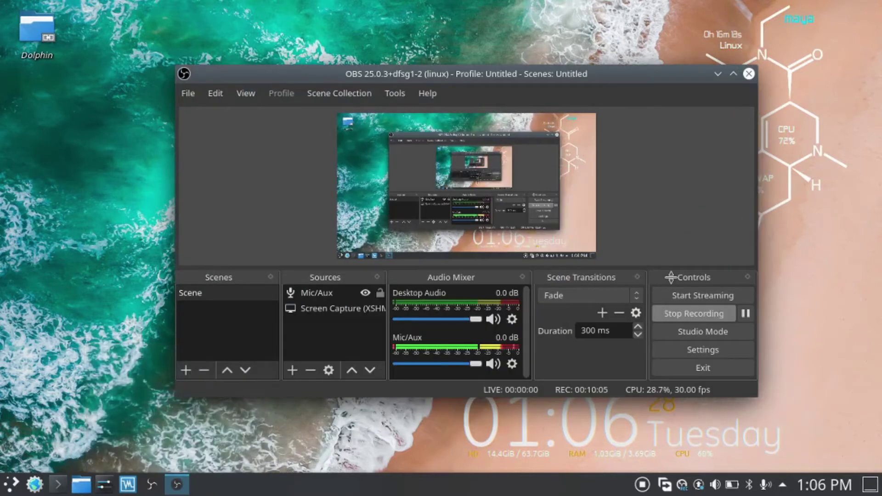
left_click(718, 77)
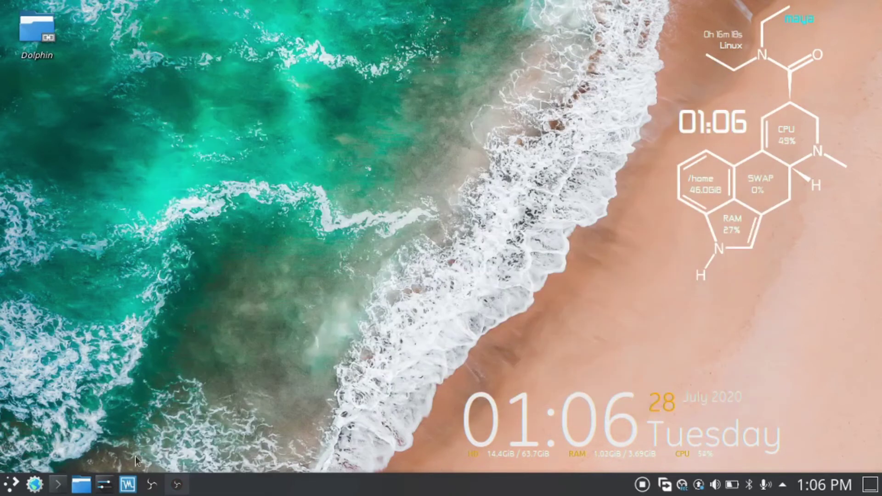
left_click(22, 487)
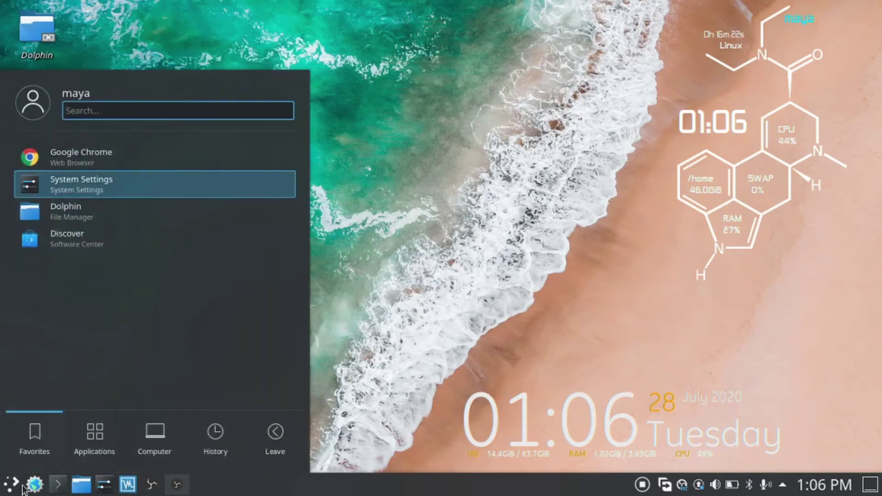
left_click(81, 184)
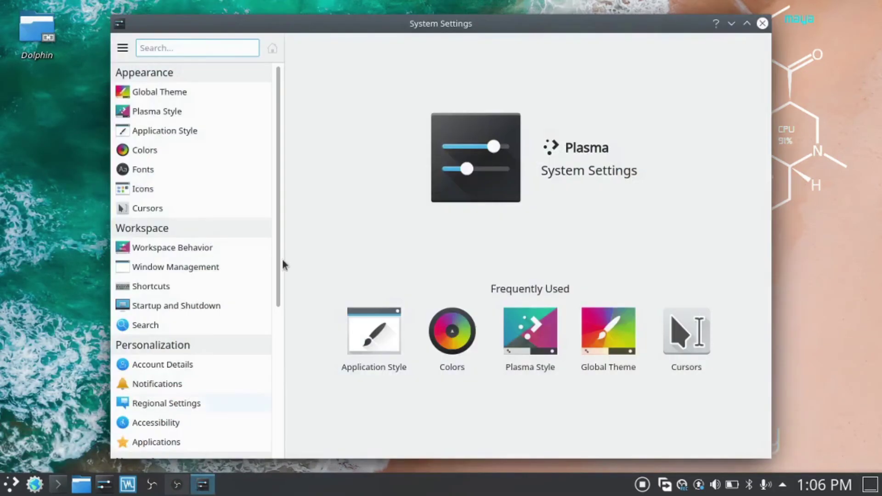
- Open the list of downloadable global themes from the Global Theme settings, and switch to OBS Studio to stop the recording
left_click(186, 92)
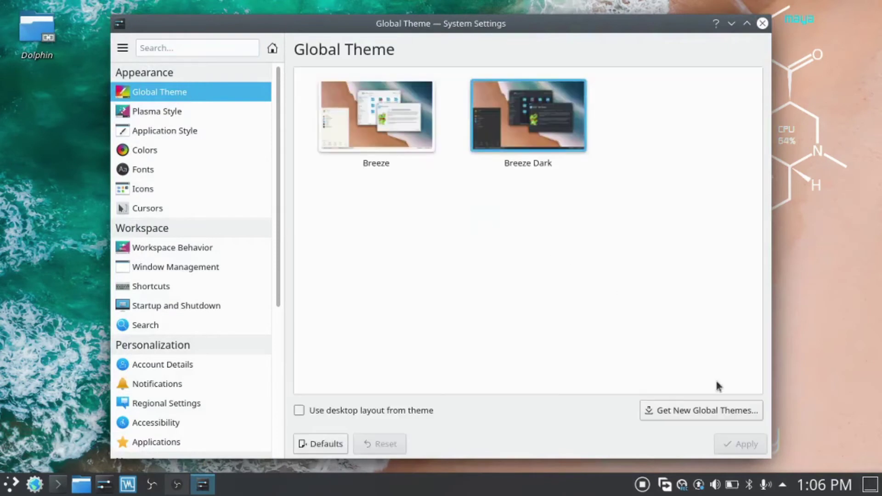
left_click(734, 420)
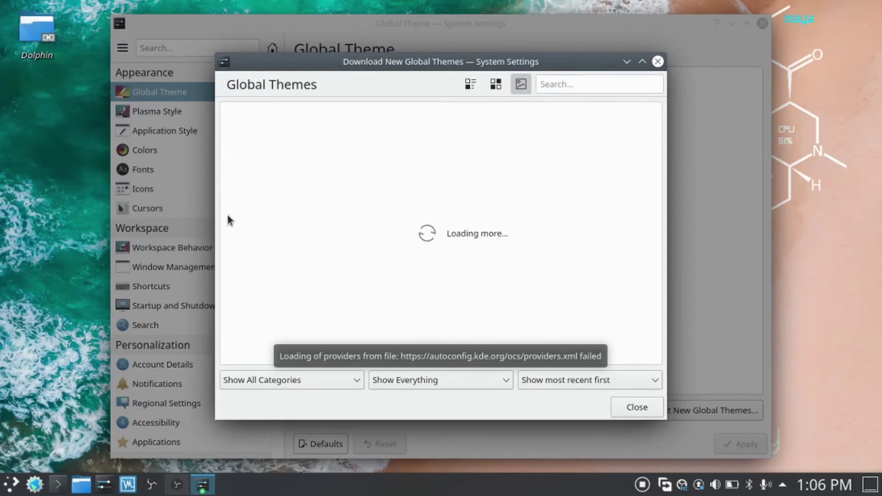
left_click(177, 484)
left_click(694, 313)
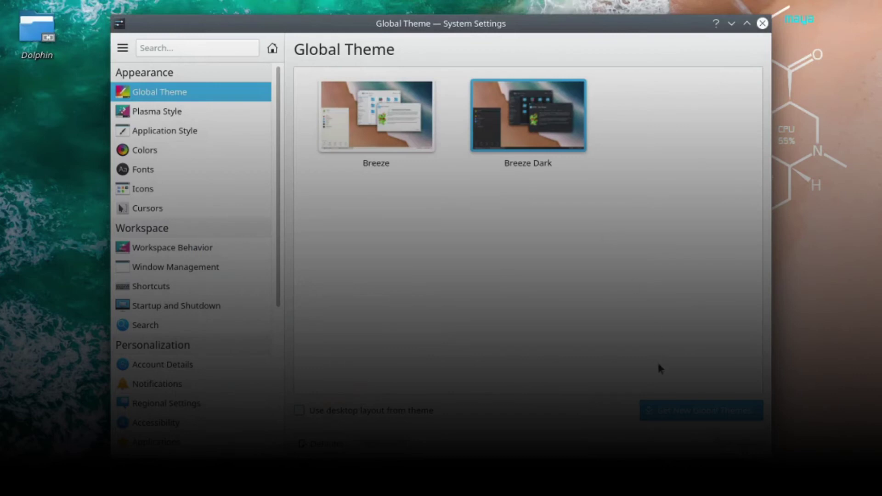
- Search the downloadable global themes for "mac", open the McMojave LAF theme and preview its McMojave KDE screenshot
left_click(667, 411)
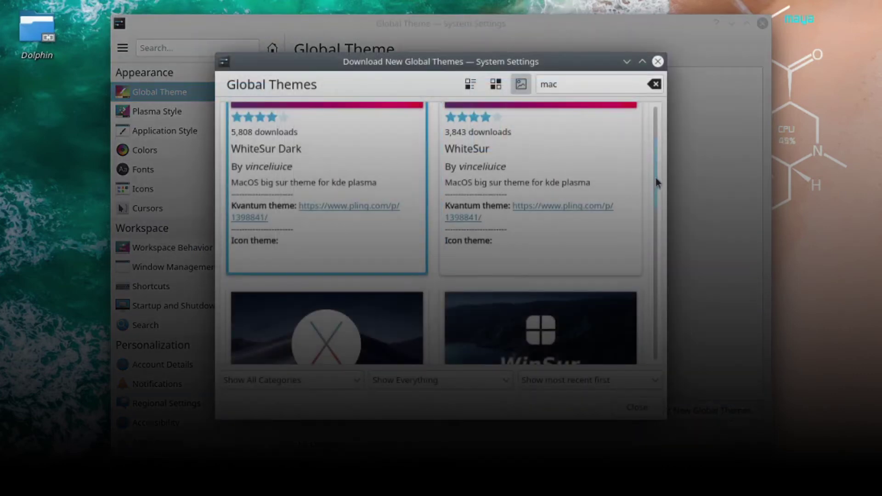
left_click_drag(656, 181, 658, 237)
mouse_move(335, 245)
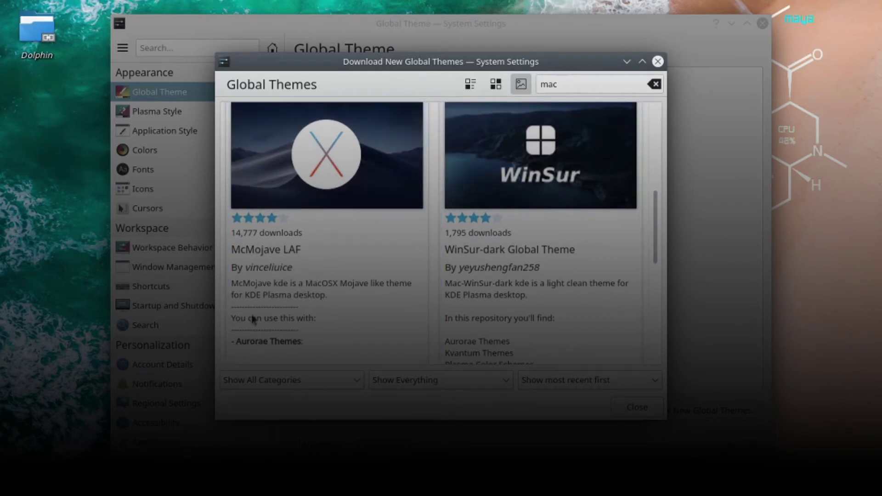
left_click(361, 162)
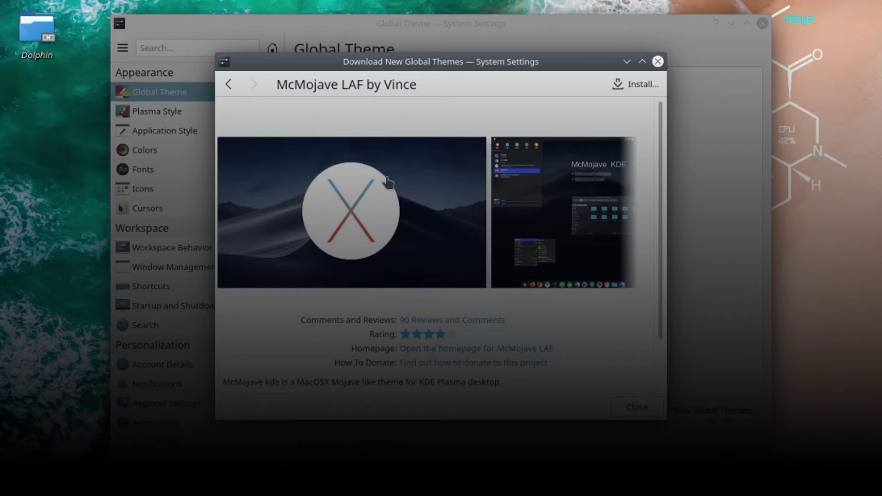
left_click(529, 205)
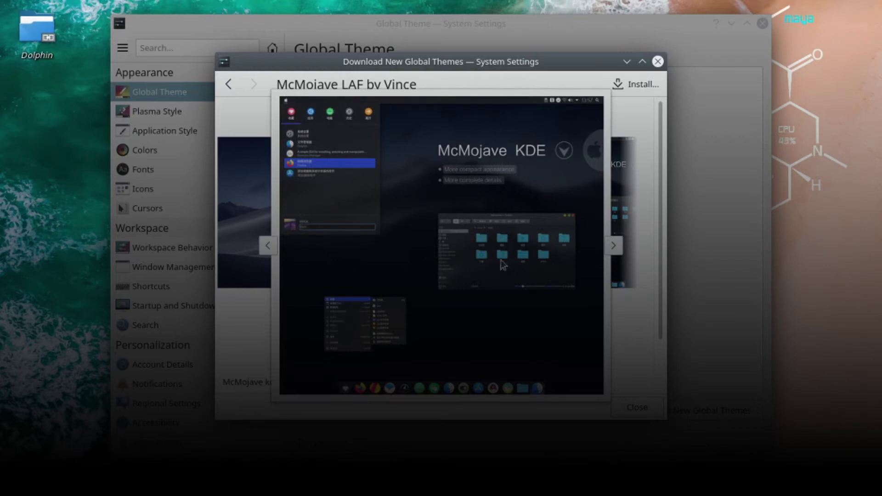
left_click(630, 204)
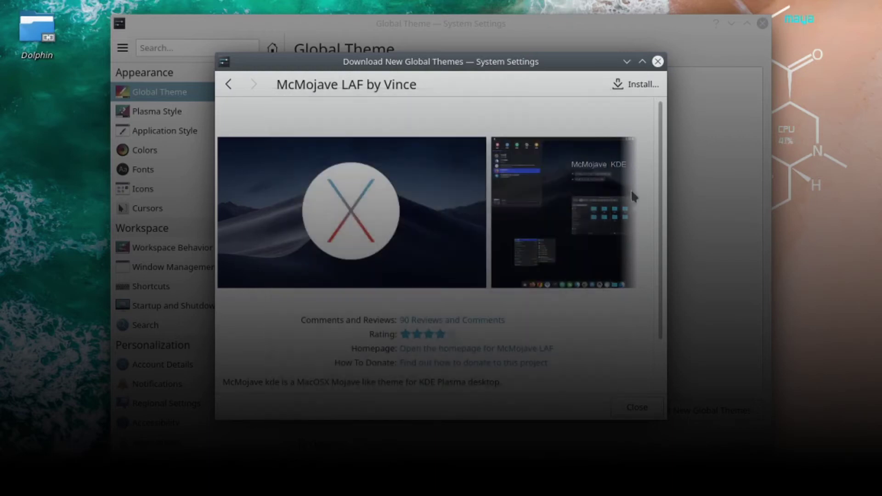
- Install the McMojave LAF theme from 01-com-20200710033447.github.vinceliuice.McMojave.tar.xz, close the download dialog and minimize System Settings
left_click(634, 87)
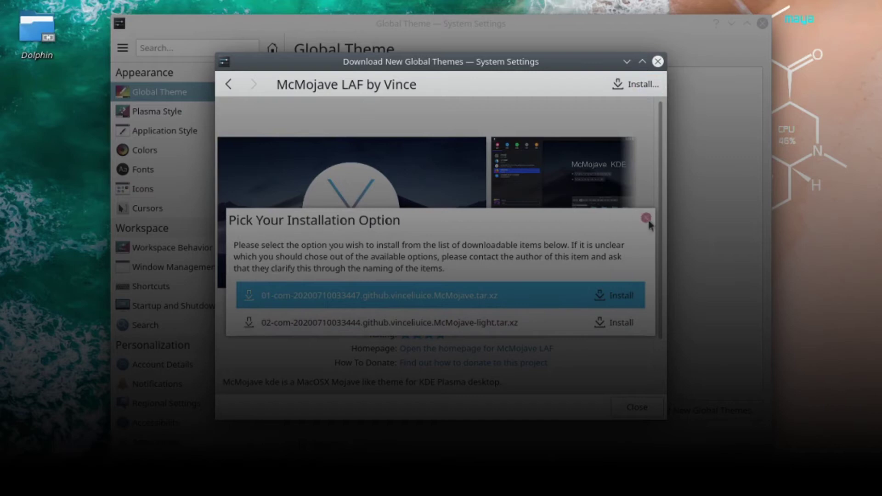
left_click(598, 298)
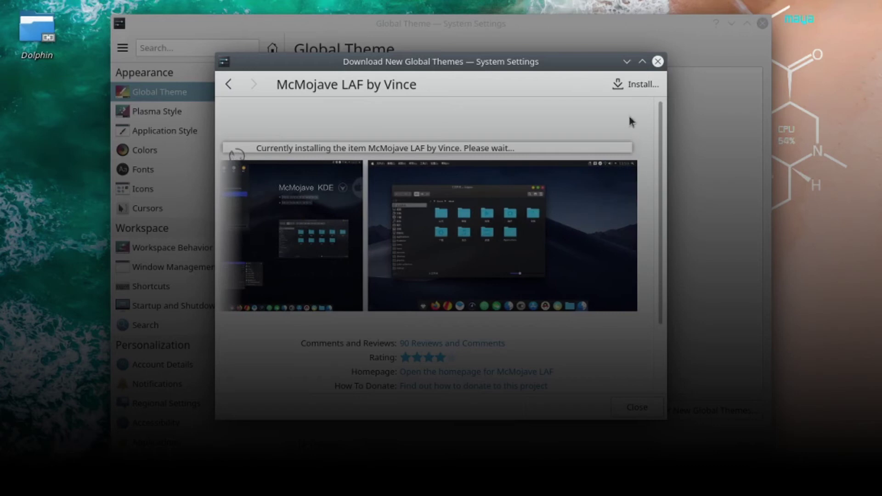
left_click(658, 62)
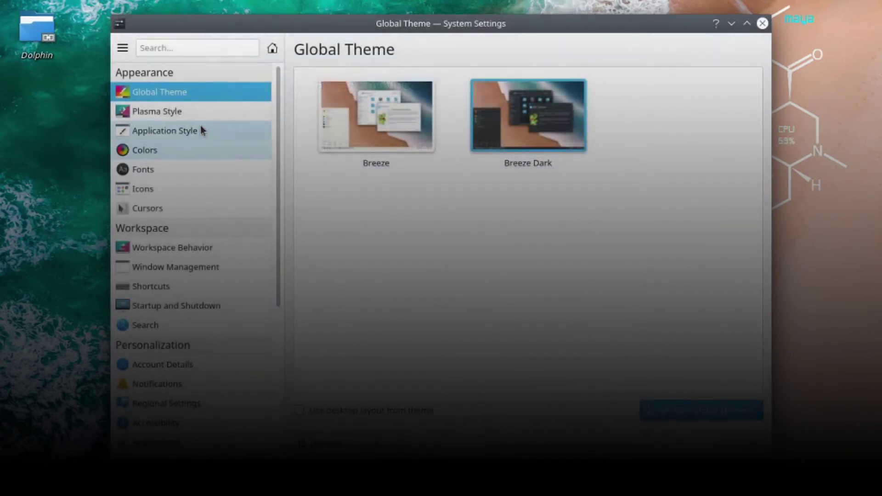
left_click(731, 24)
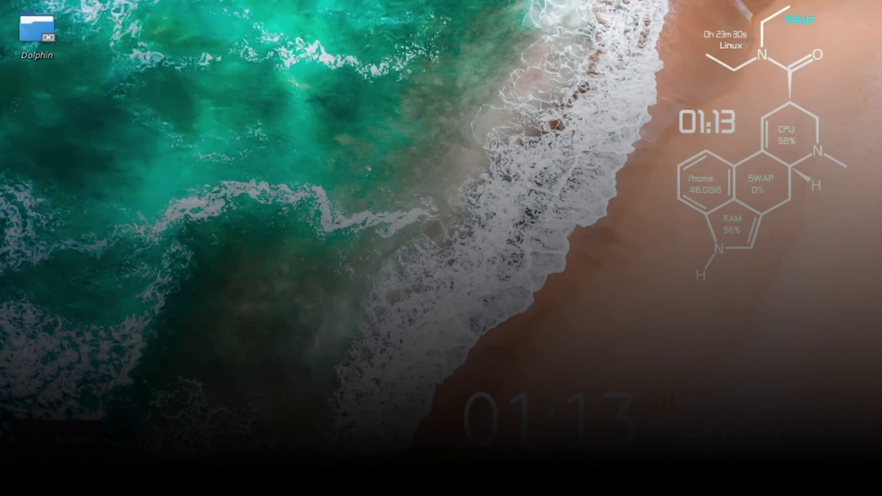
- Open a terminal and install the dock with "sudo apt-get install latte-dock"
key("ctrl+alt+t")
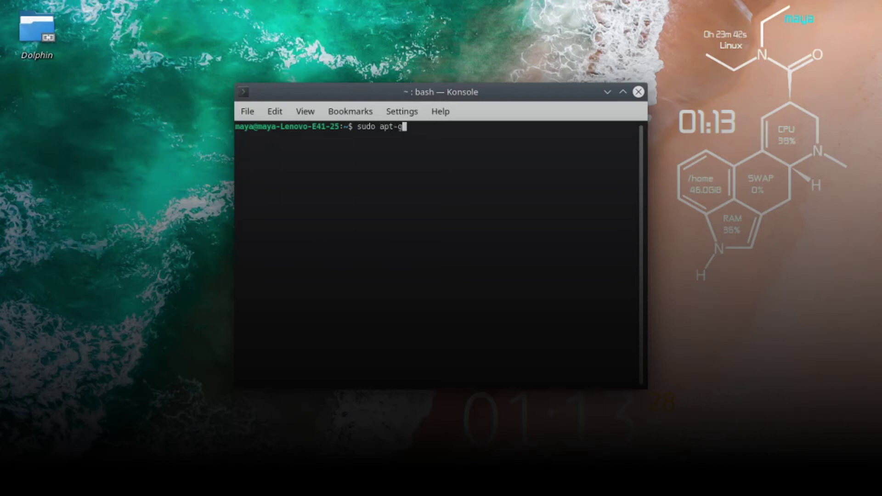
type("stall latte-dock")
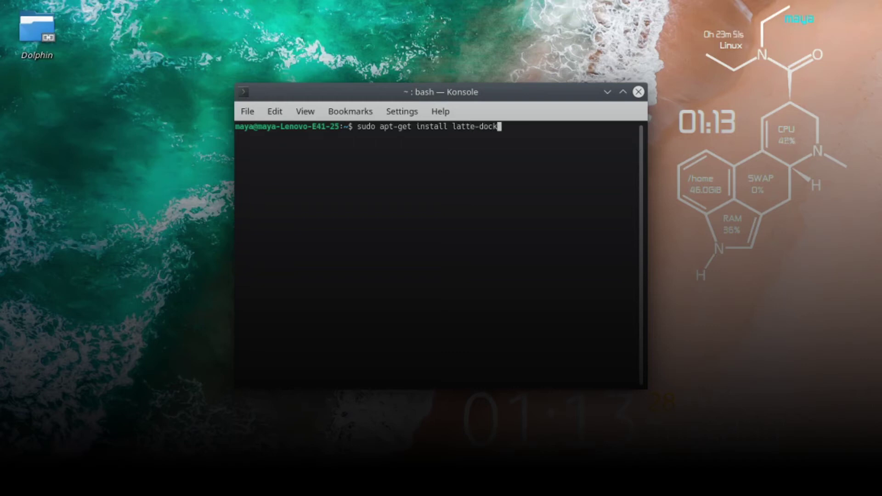
key("Return")
key("Return")
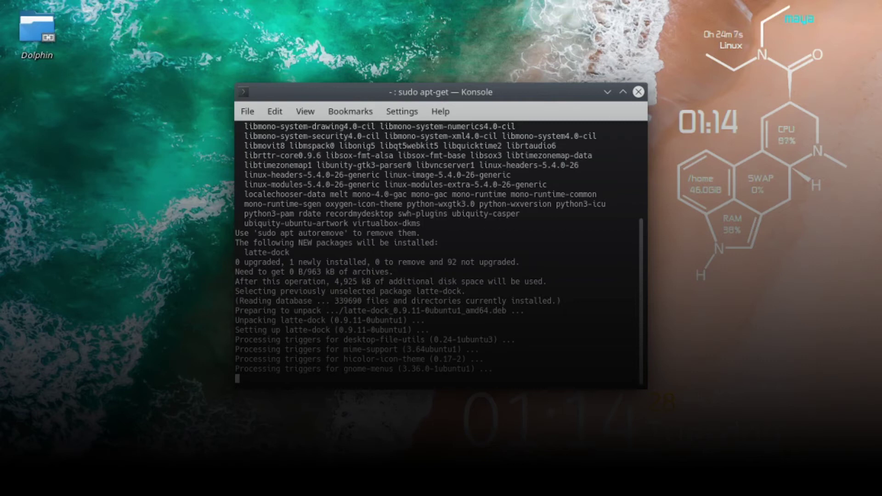
- Clear the desktop by minimizing the OBS Studio and theme download windows and closing the terminal
key("alt+Tab")
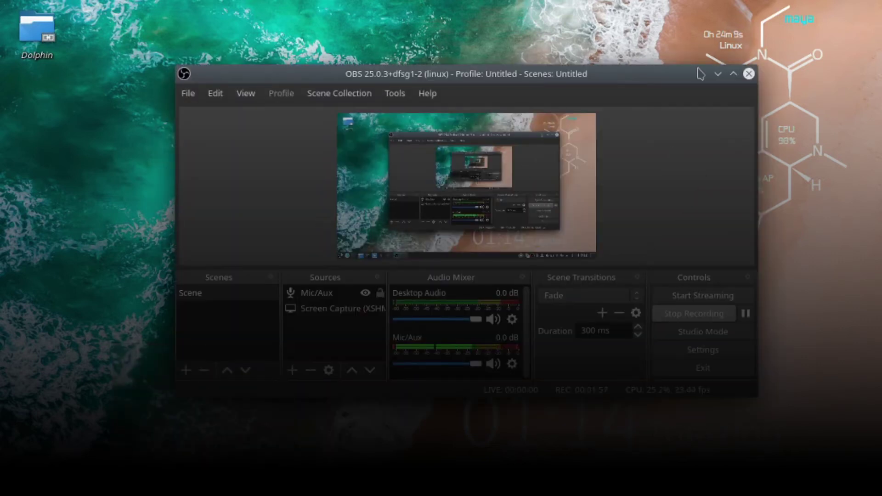
left_click(717, 74)
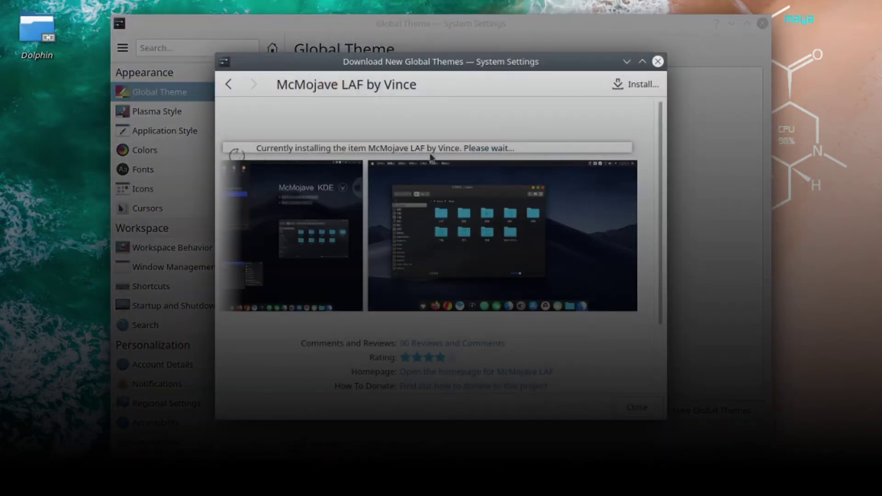
left_click(627, 61)
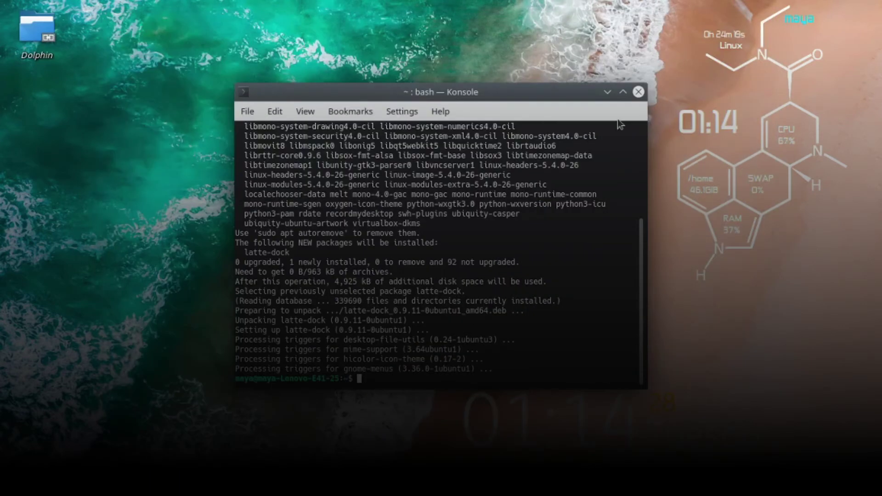
left_click(638, 92)
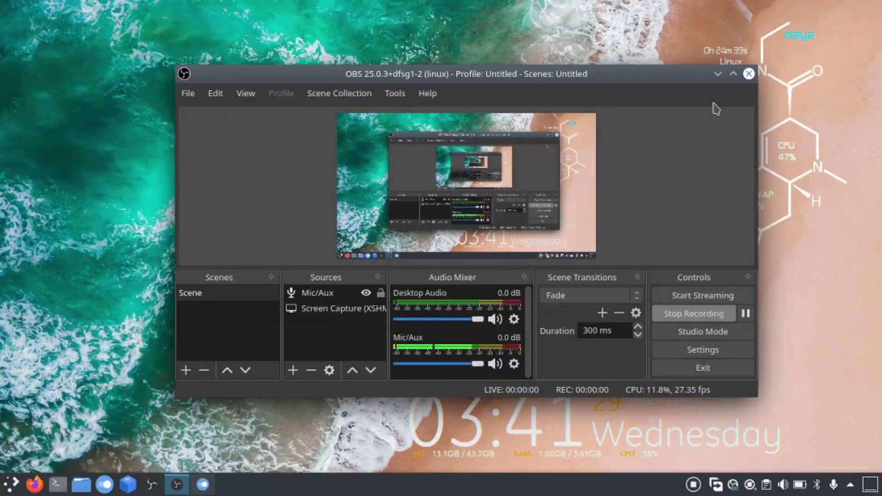
left_click(717, 74)
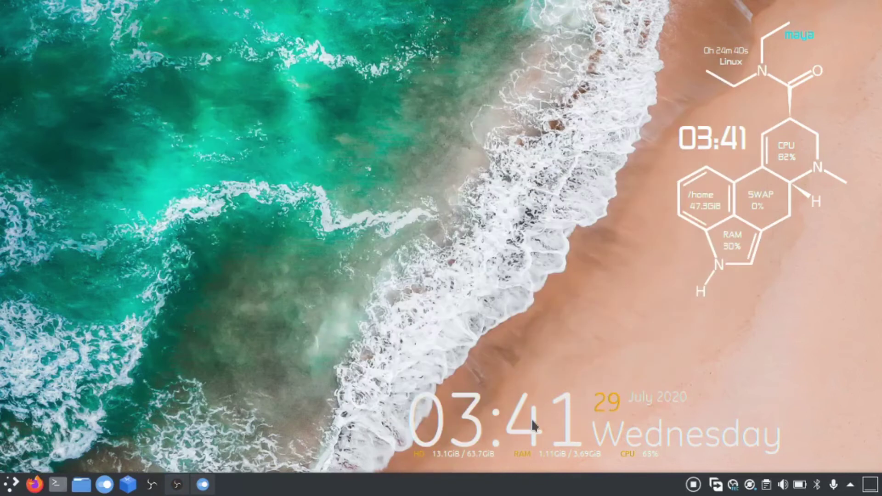
- Enter desktop layout editing and add an Application Menu Bar panel
right_click(542, 487)
left_click(586, 466)
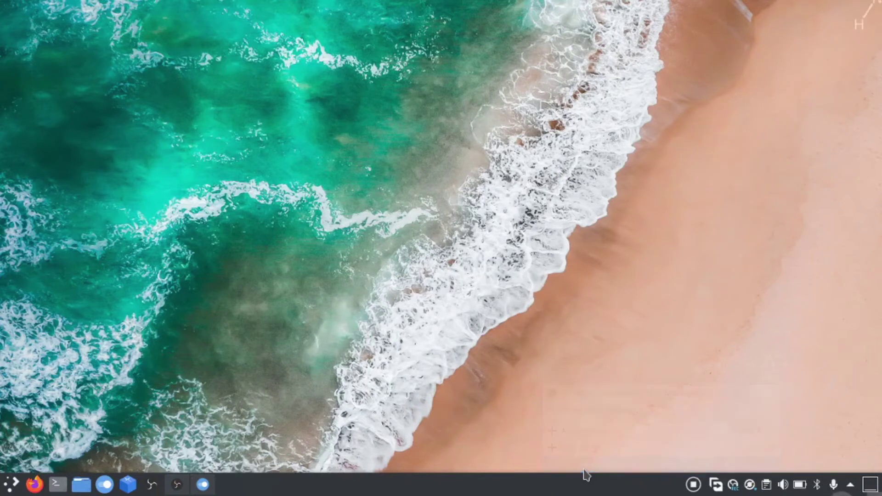
left_click(810, 341)
right_click(605, 495)
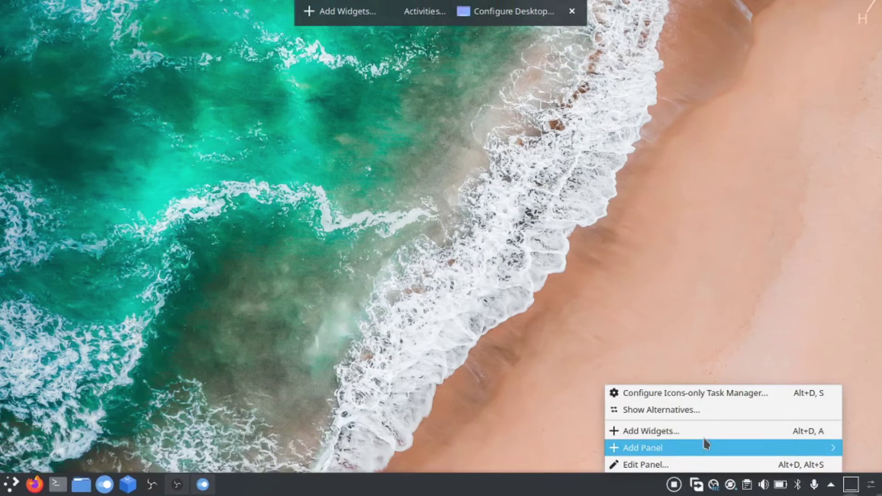
mouse_move(713, 453)
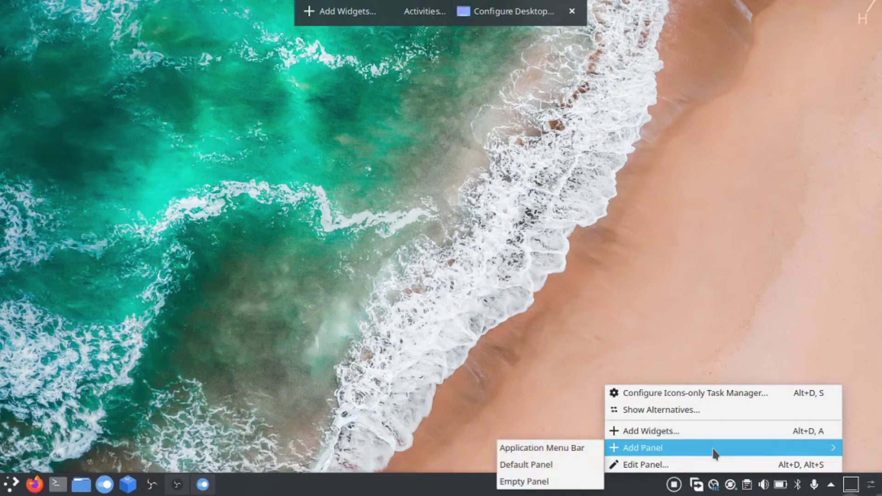
left_click(585, 453)
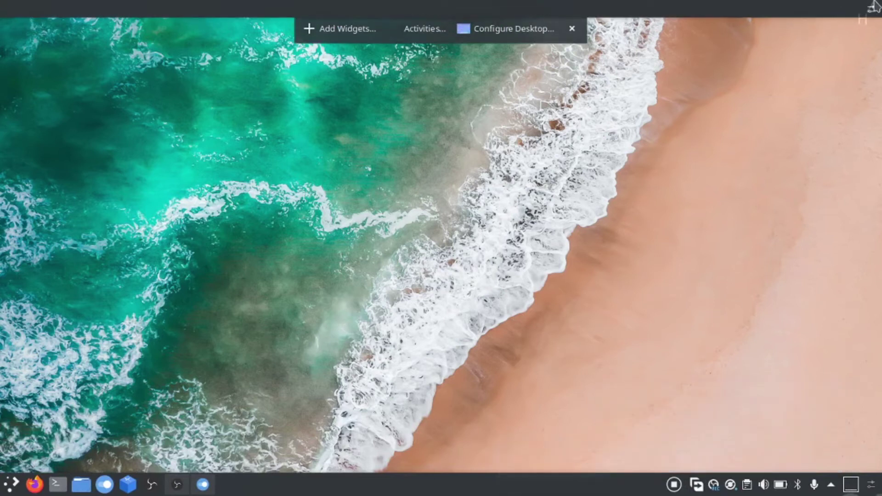
- Add an Empty Panel from the task manager panel's options
right_click(513, 476)
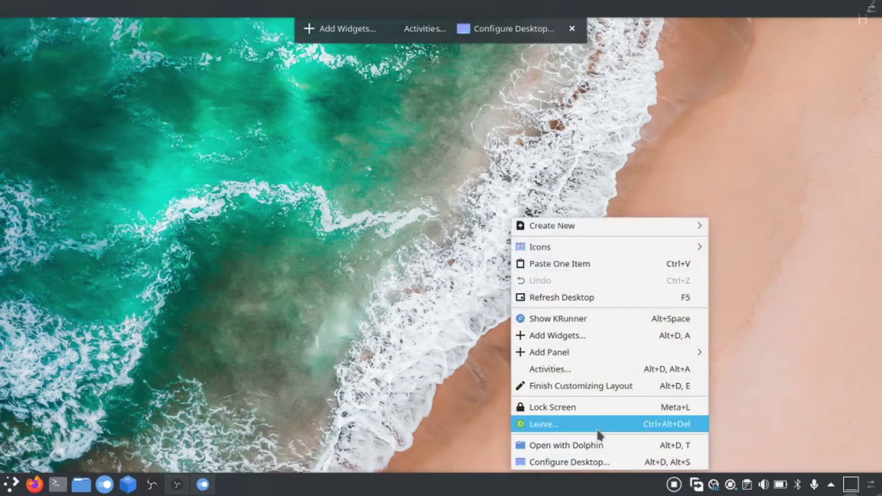
left_click(541, 486)
right_click(544, 488)
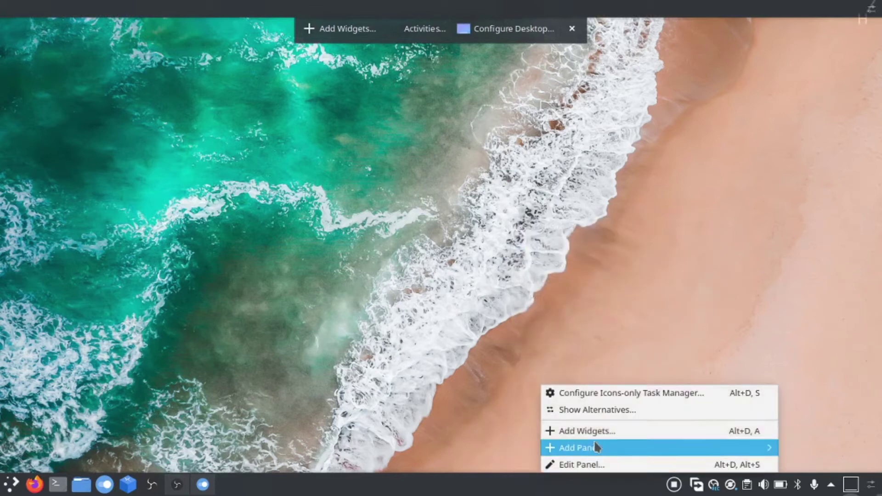
mouse_move(608, 451)
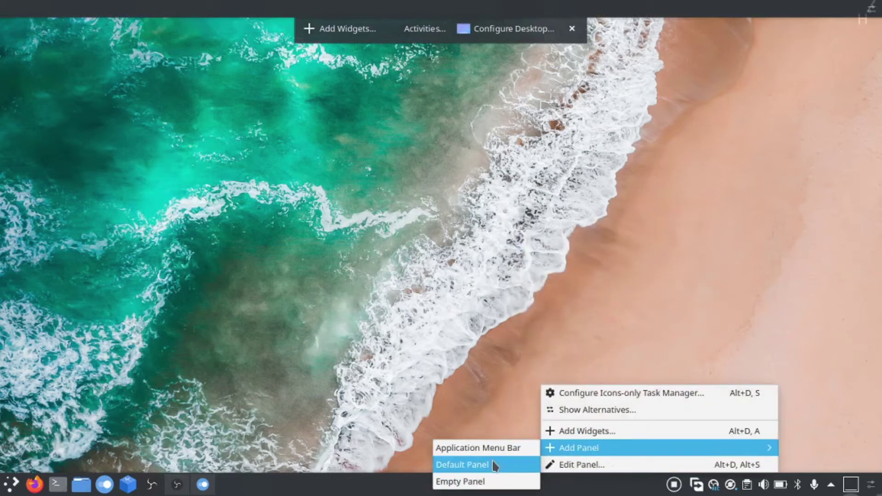
left_click(493, 483)
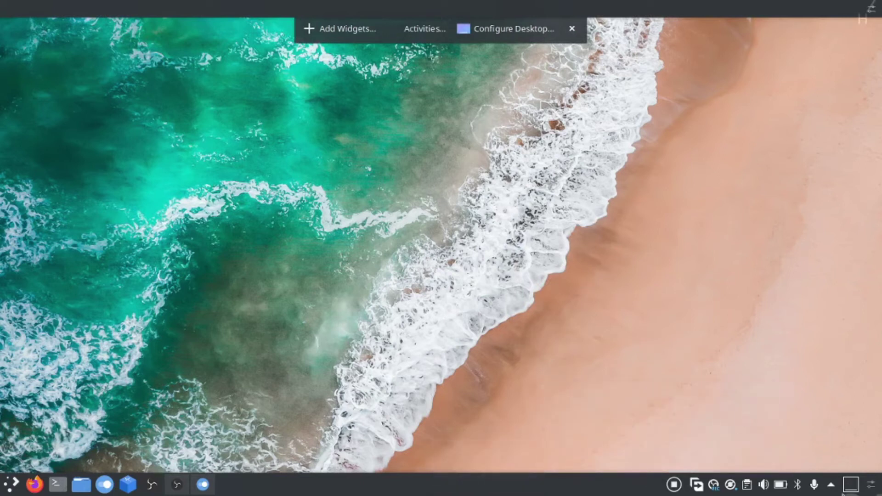
- Open the task manager panel for editing and move its System Tray widget out onto the desktop
right_click(621, 491)
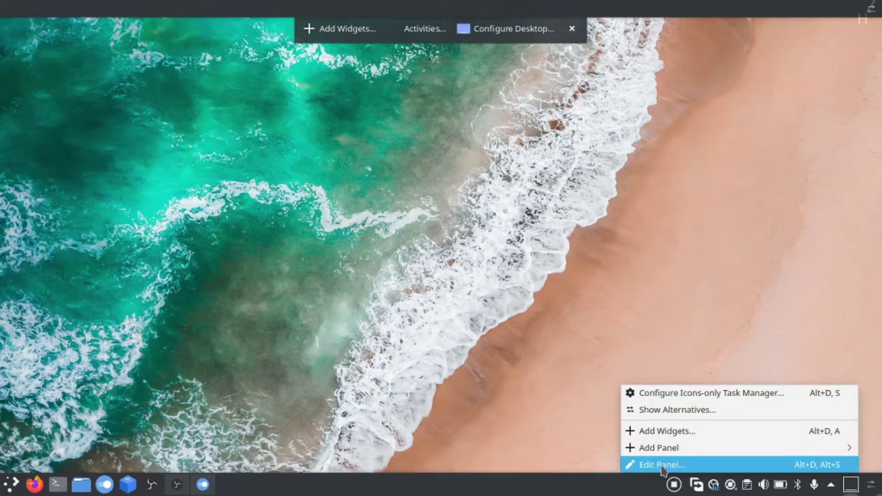
left_click(653, 465)
mouse_move(732, 487)
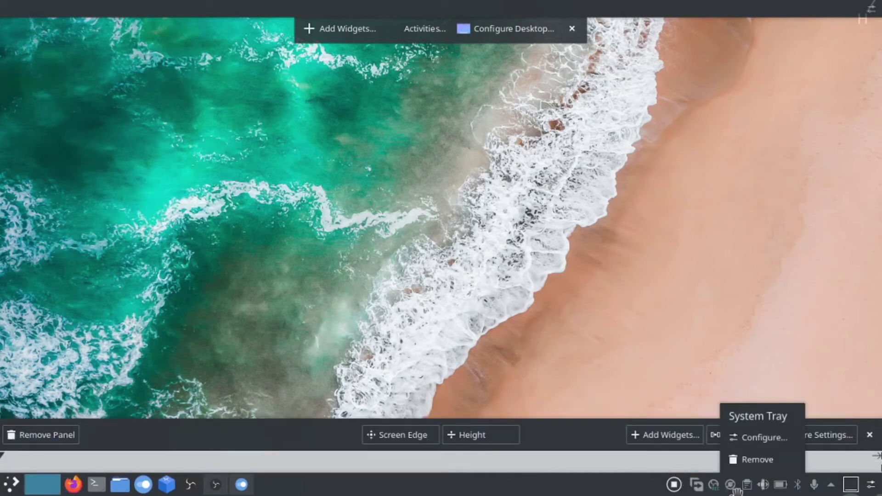
left_click(756, 460)
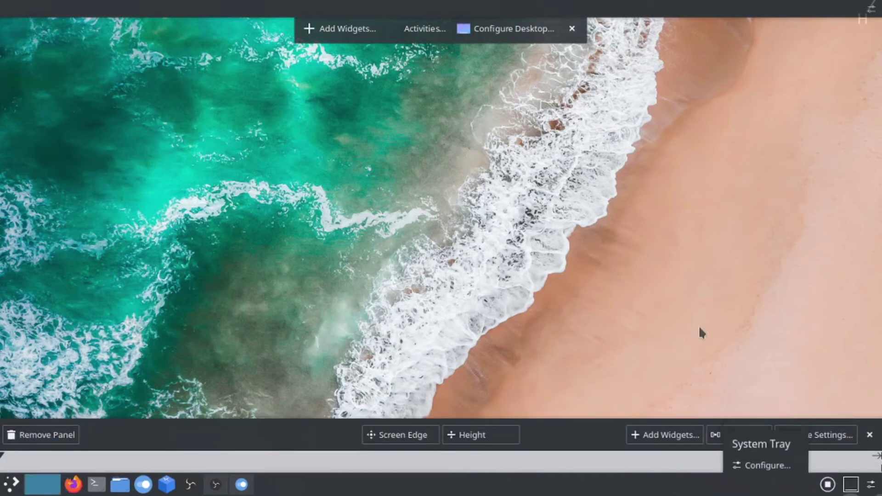
- Move the Media Player and Show Desktop widgets off the task manager panel onto the desktop, and leave panel editing
mouse_move(673, 483)
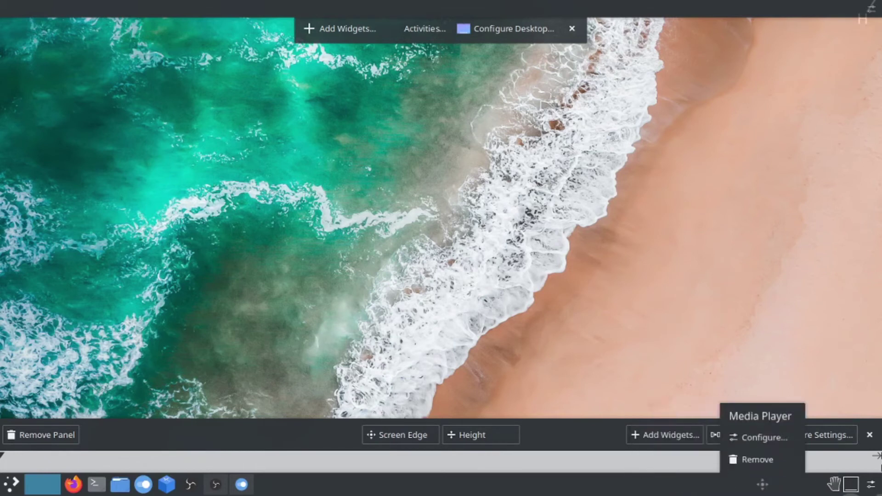
mouse_move(849, 486)
left_click_drag(849, 486, 363, 485)
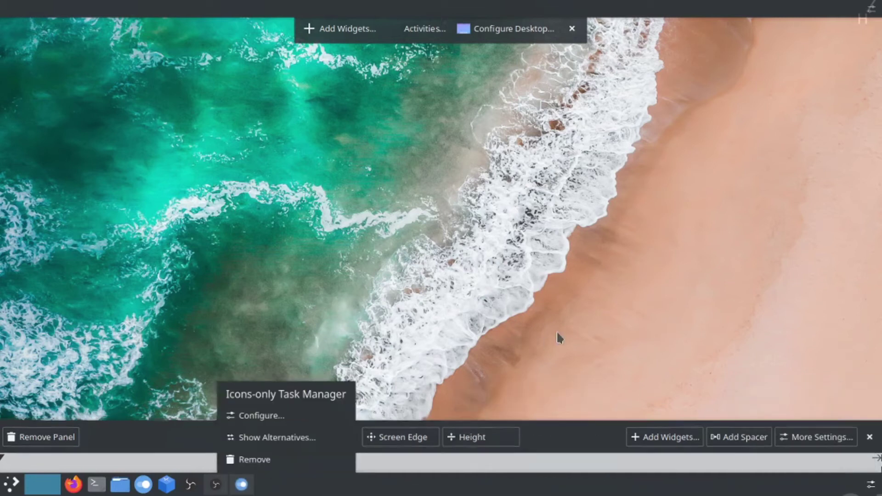
left_click(685, 377)
- Move the System Tray and Media Player widgets from the desktop into the new Application Menu Bar panel
mouse_move(782, 462)
left_click_drag(781, 465, 734, 7)
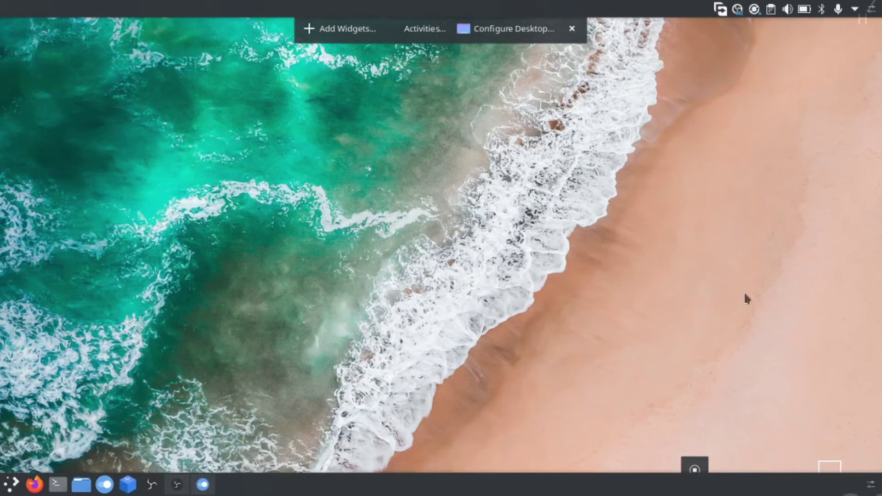
mouse_move(691, 457)
left_click_drag(692, 458, 684, 6)
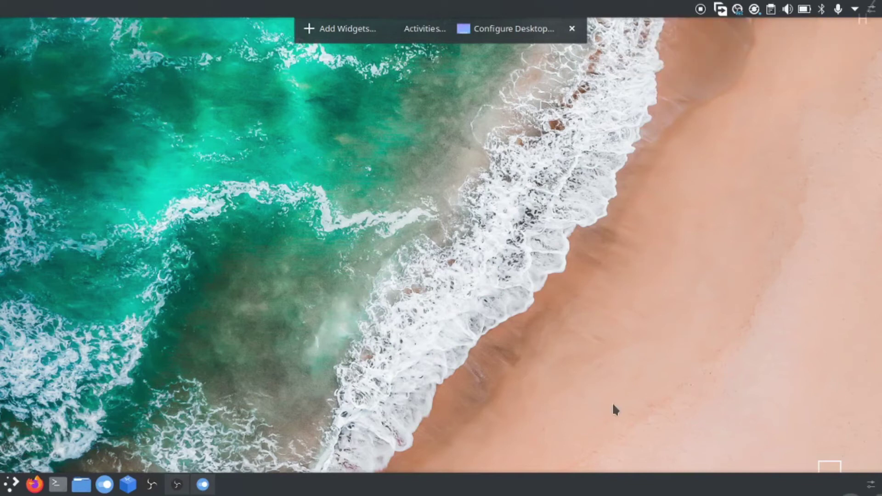
- Move the Show Desktop widget from the desktop into the Application Menu Bar panel beside the system tray
mouse_move(824, 466)
left_click_drag(825, 467, 668, 6)
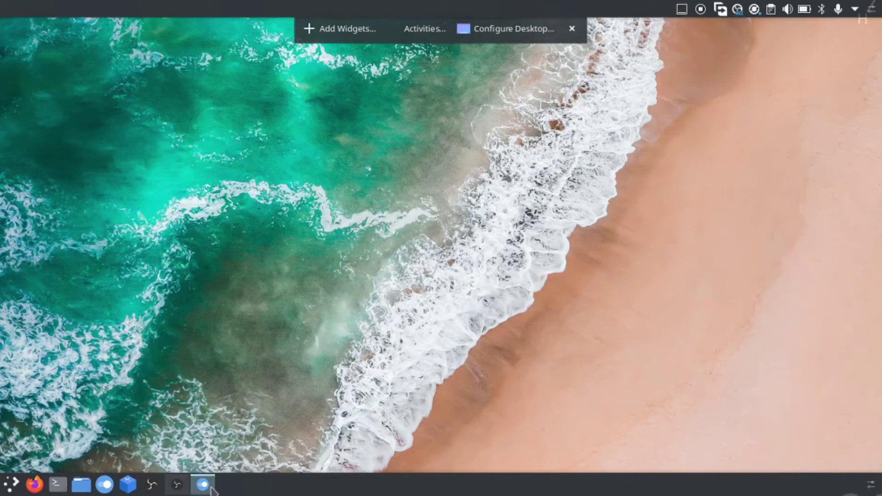
- Bring up and minimise the System Settings window, and open and dismiss the old panel's application launcher
mouse_move(177, 485)
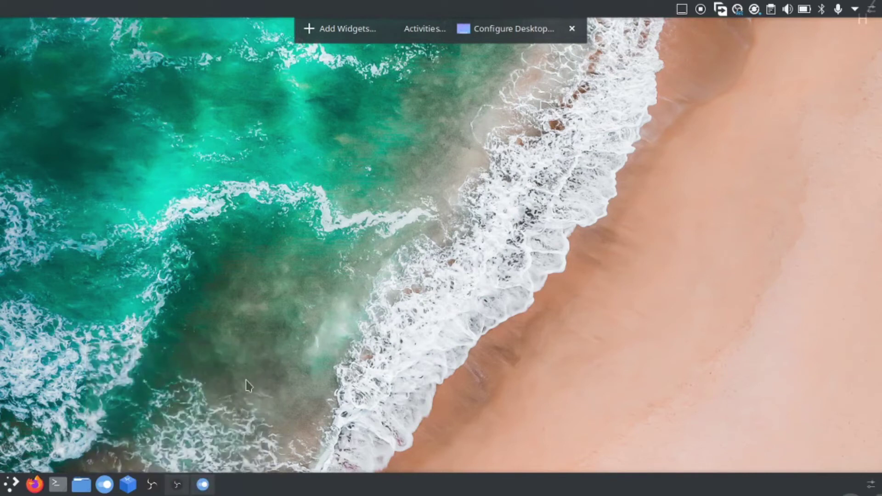
left_click(203, 484)
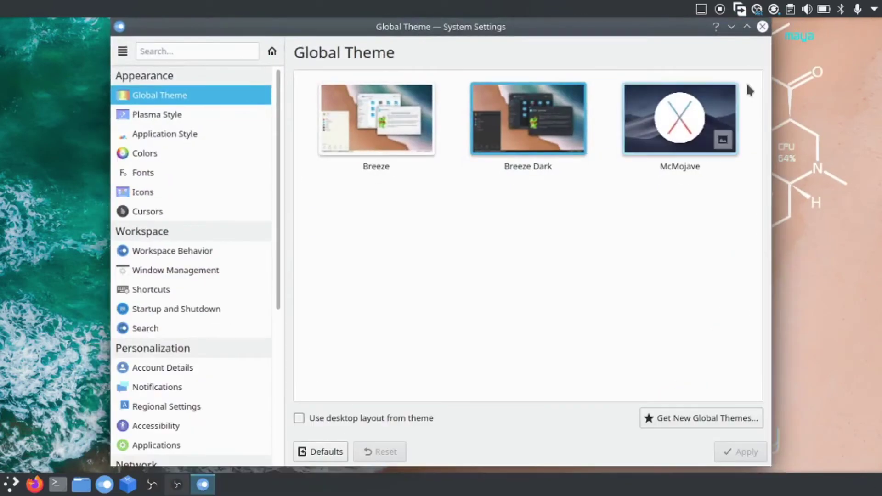
left_click(731, 27)
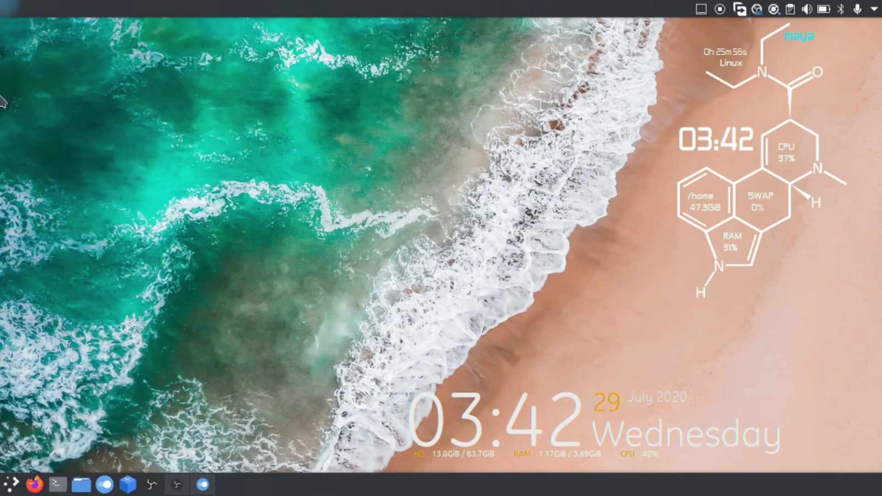
left_click(11, 484)
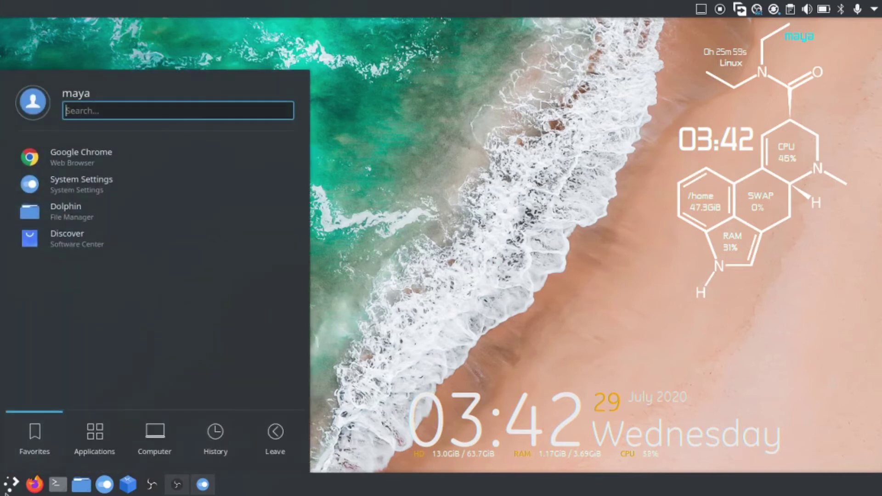
left_click(655, 178)
- Add an Icons-only Task Manager widget to the Application Menu Bar panel
right_click(532, 6)
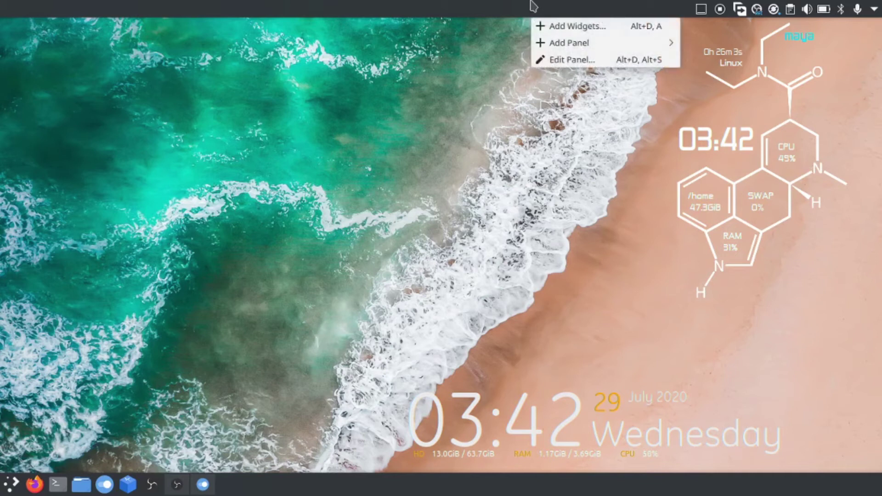
left_click(564, 58)
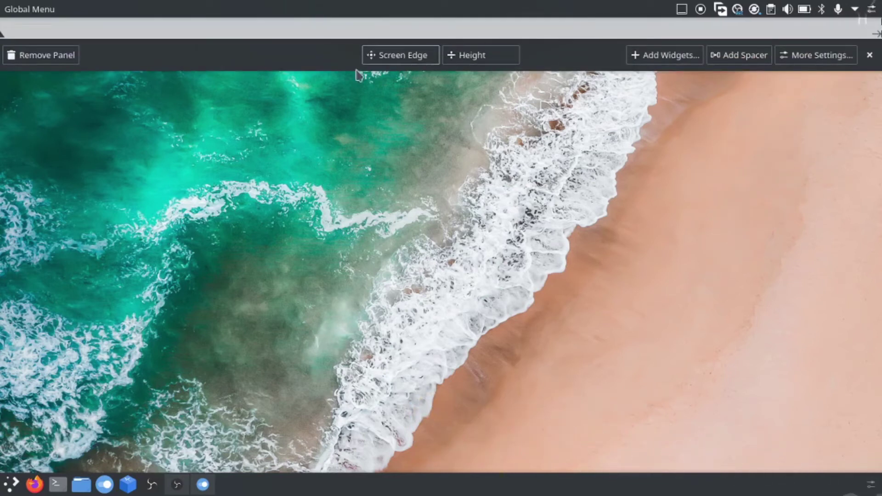
left_click(665, 57)
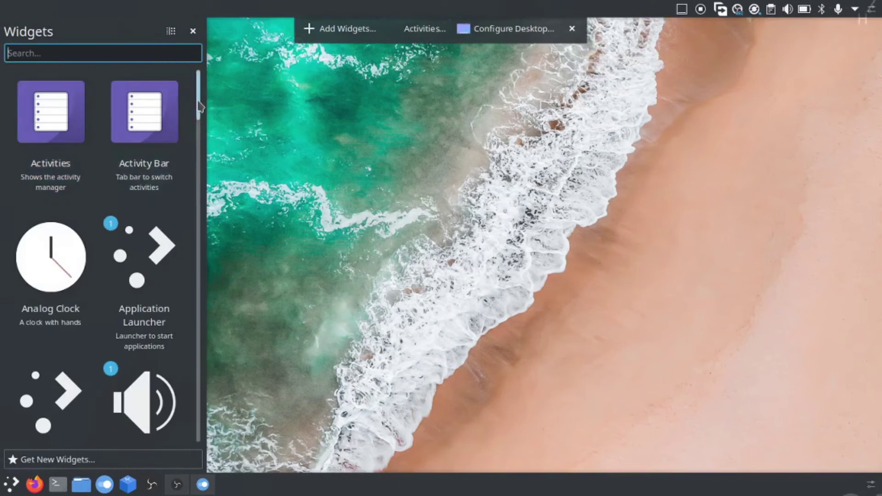
left_click_drag(199, 112, 188, 293)
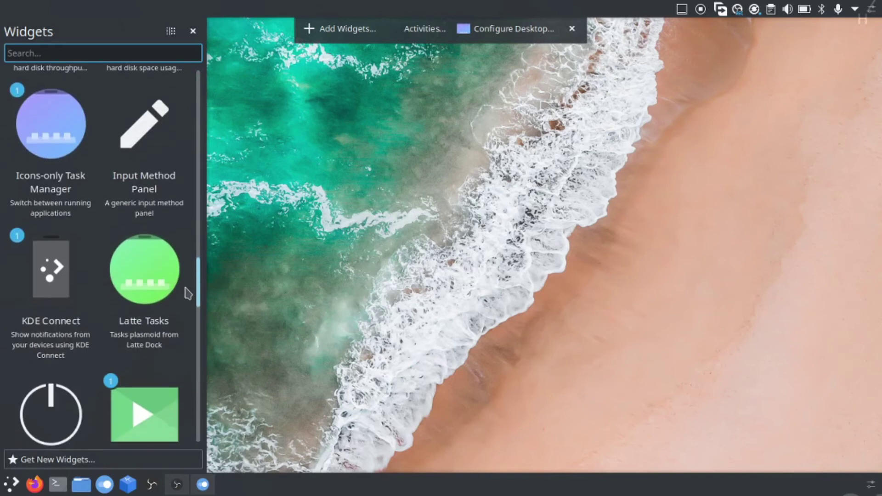
left_click_drag(74, 138, 403, 2)
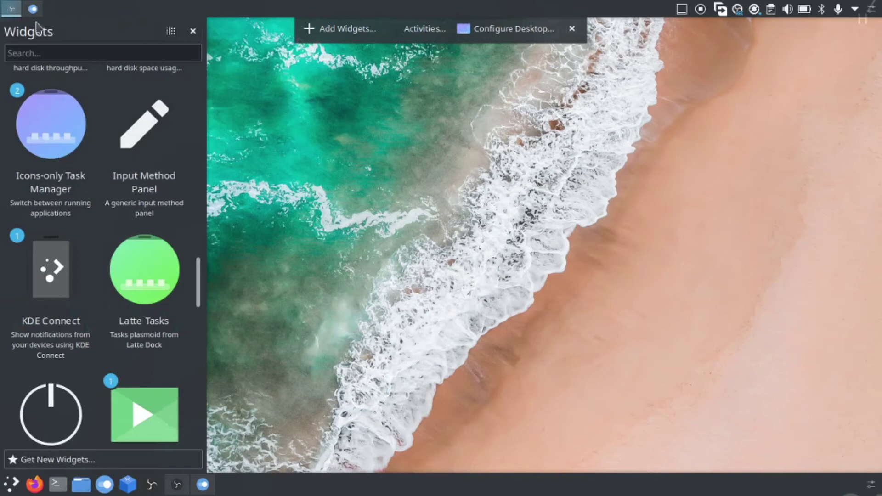
- Add an Application Launcher widget ahead of the task manager in the Application Menu Bar panel
scroll(183, 209, "up", 3)
left_click_drag(200, 282, 197, 234)
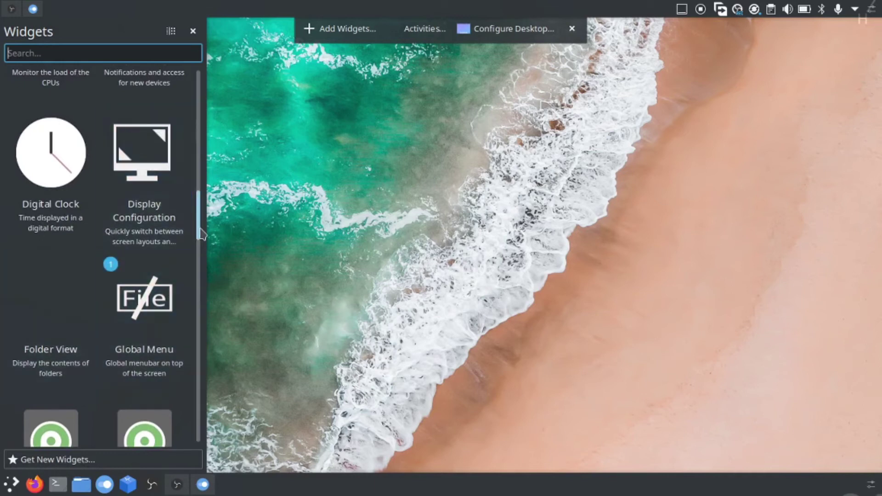
left_click_drag(201, 234, 190, 166)
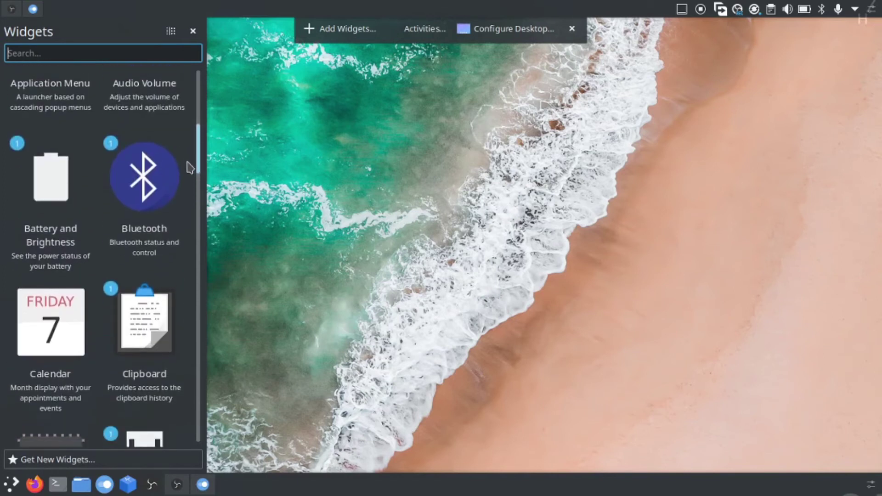
scroll(42, 277, "up", 5)
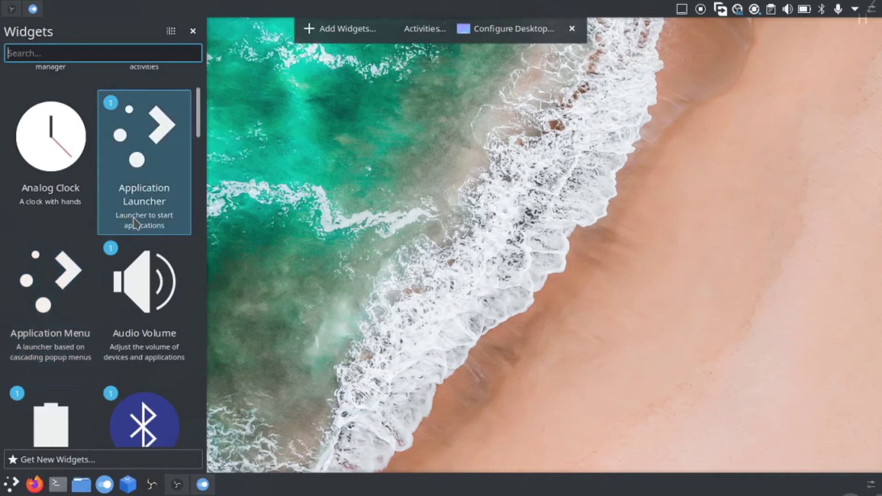
left_click_drag(136, 223, 14, 5)
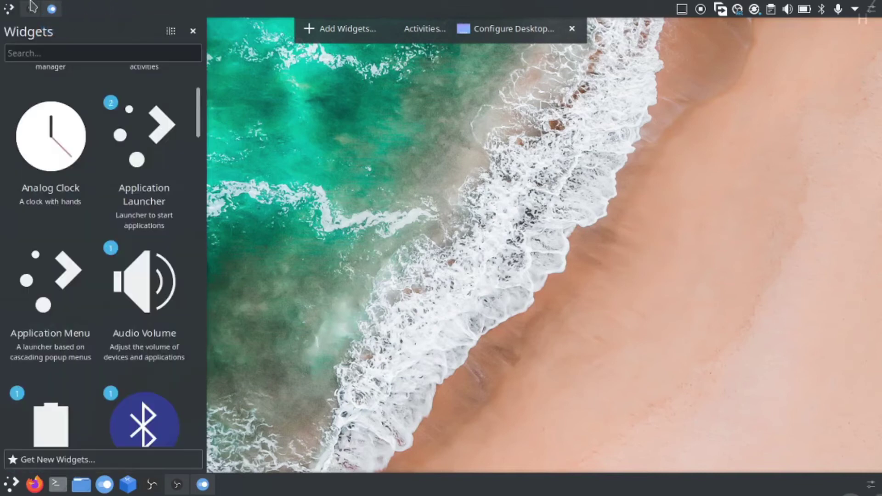
left_click(8, 11)
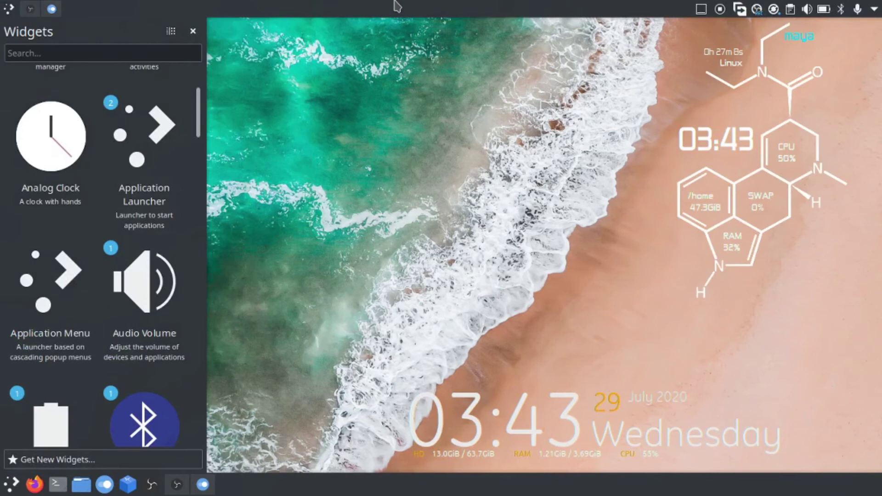
- Edit the Application Menu Bar panel to place Global Menu after the Application Launcher, and remove the Application Launcher widget
right_click(397, 6)
left_click(413, 95)
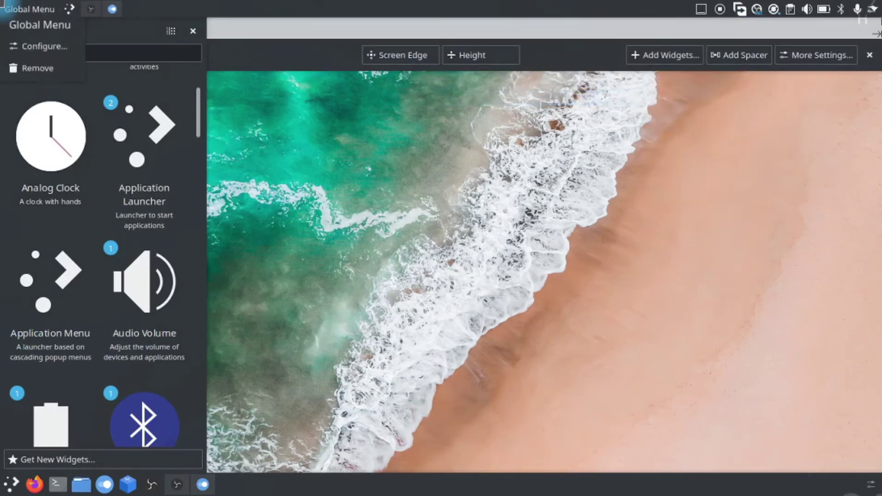
mouse_move(72, 12)
mouse_move(44, 8)
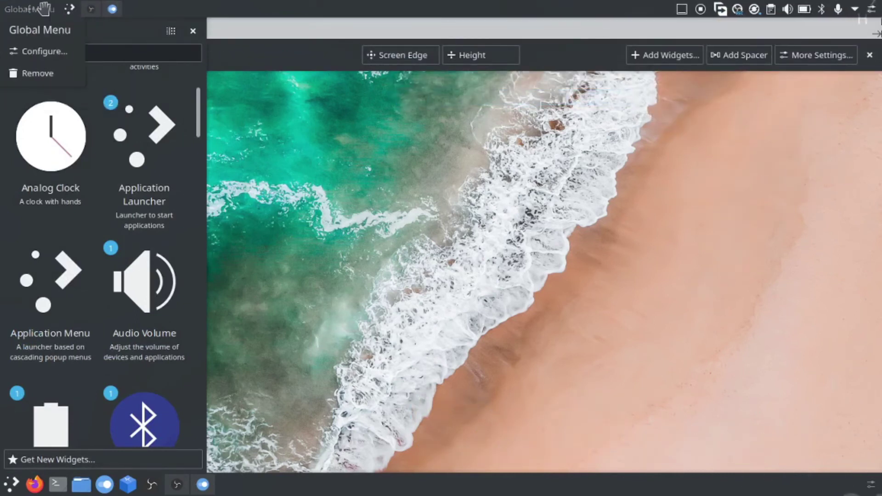
mouse_move(44, 9)
left_mouse_down()
mouse_move(133, 7)
mouse_move(32, 7)
left_mouse_up()
mouse_move(7, 6)
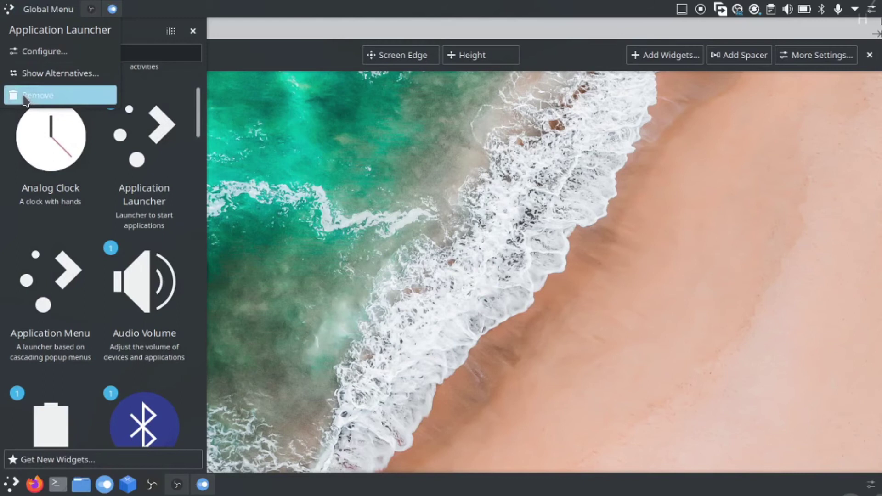
- Add an Application Menu widget to the start of the Application Menu Bar panel
left_click_drag(49, 283, 50, 23)
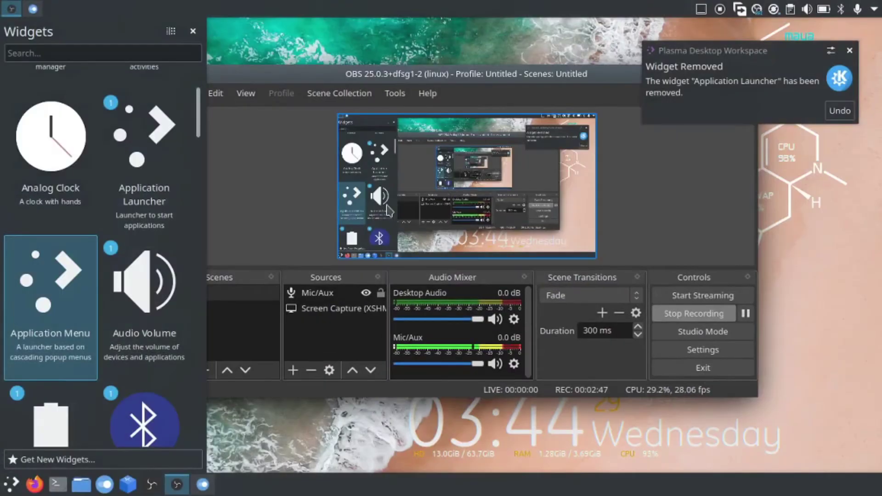
left_click_drag(85, 271, 134, 5)
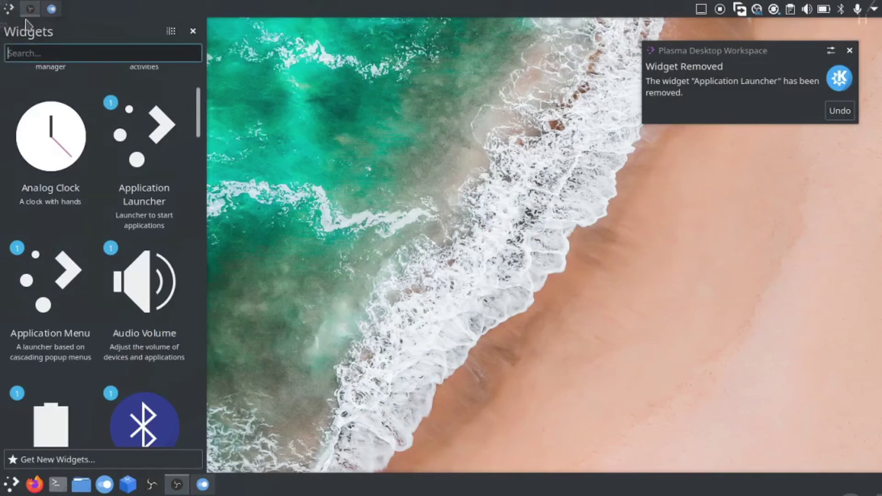
- Open and dismiss the new Application Menu, and bring up and minimise the OBS window
left_click(9, 8)
left_click(9, 8)
left_click(9, 8)
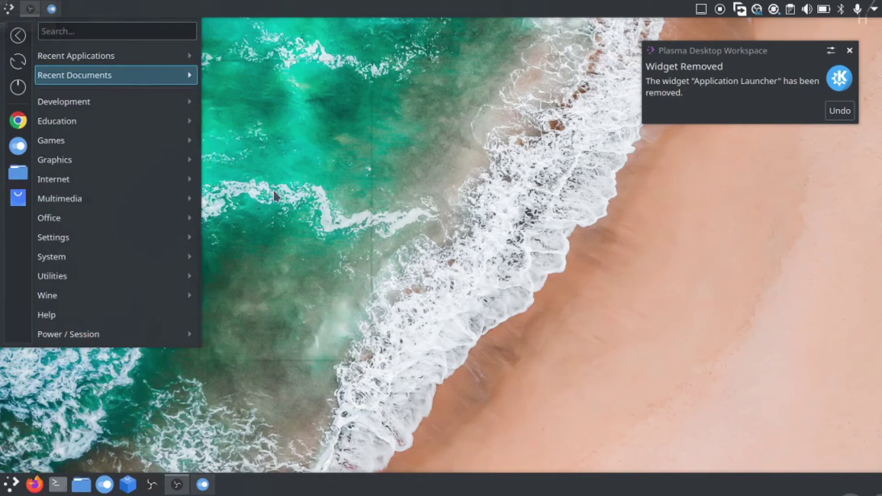
left_click(557, 242)
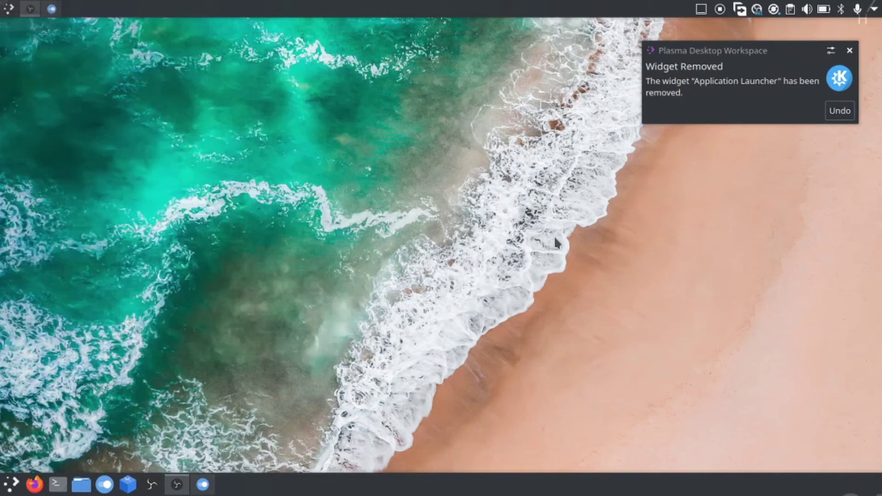
left_click(179, 480)
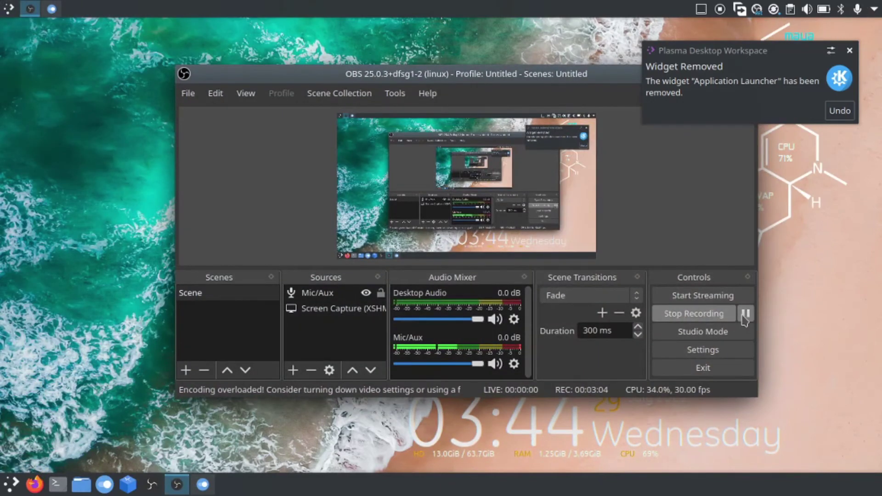
left_click(720, 74)
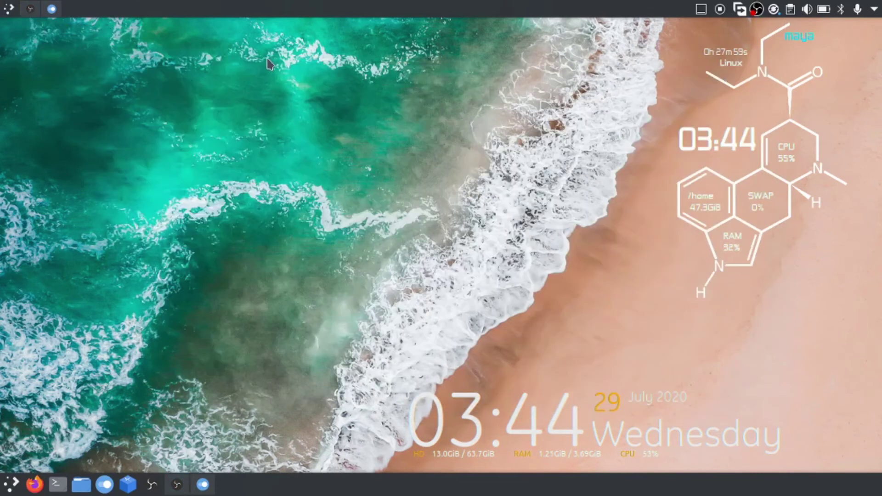
- Browse the Application Menu's categories, including Multimedia and Games, and dismiss the menu
left_click(9, 8)
mouse_move(116, 200)
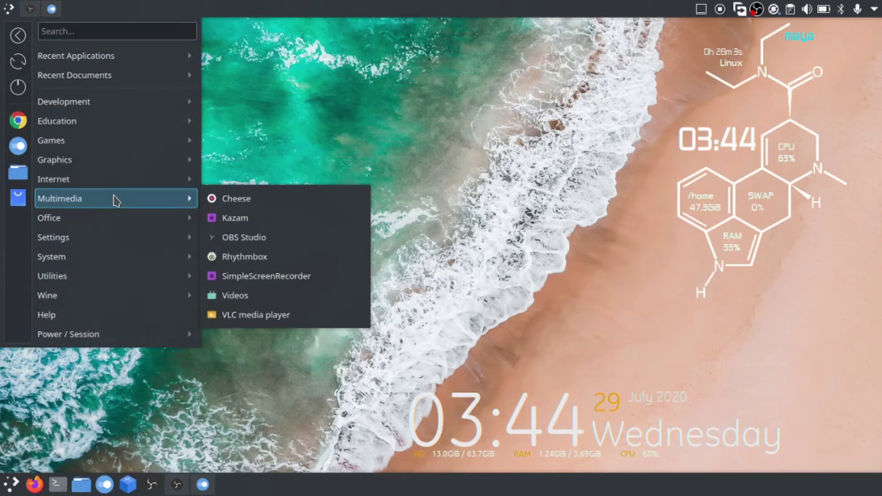
mouse_move(137, 188)
mouse_move(115, 140)
left_click(290, 87)
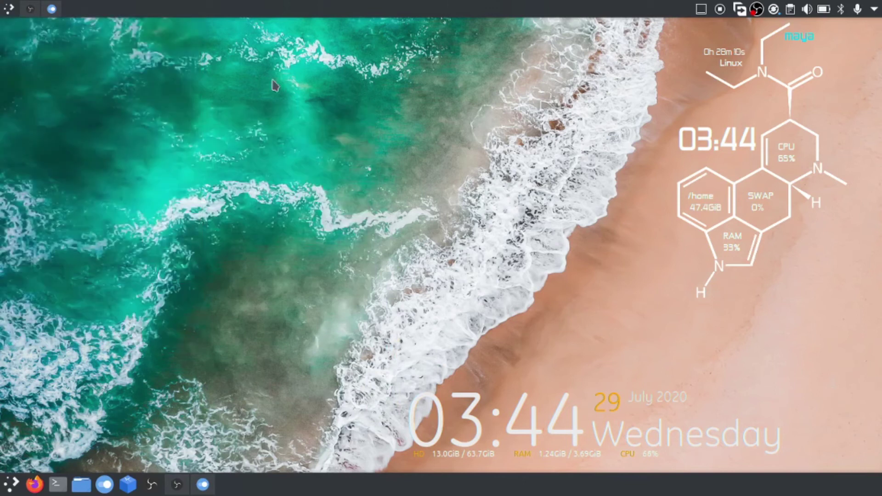
left_click(4, 9)
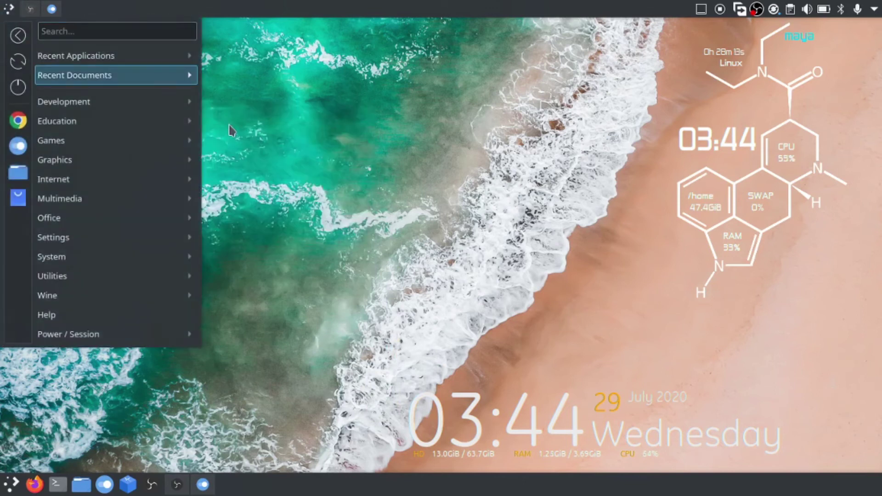
left_click(420, 86)
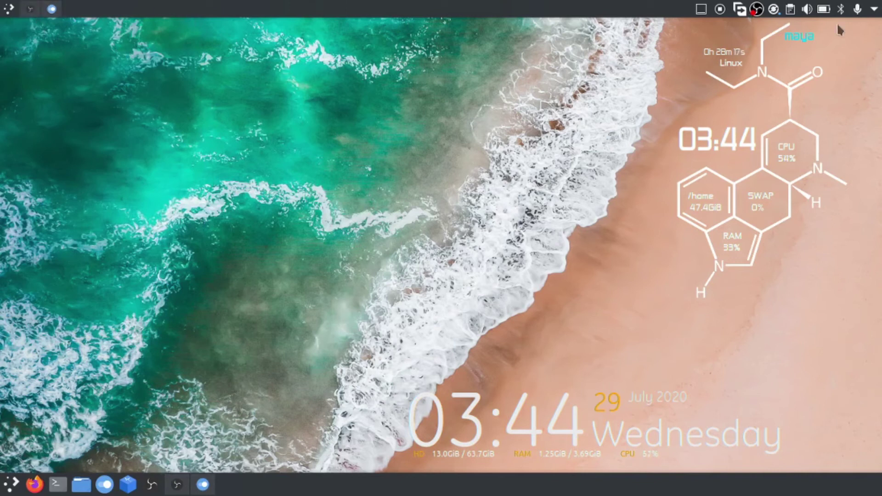
- Bring up the OBS and System Settings windows from the new task manager, and minimise both
left_click(30, 8)
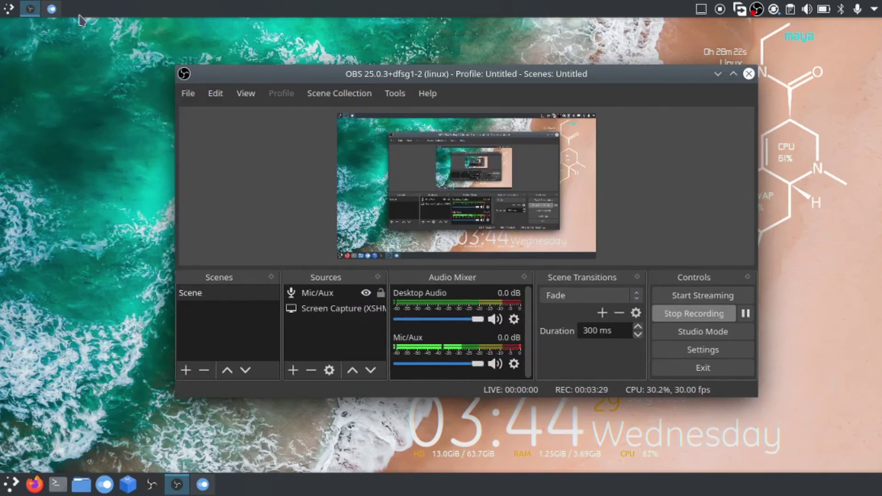
left_click(58, 9)
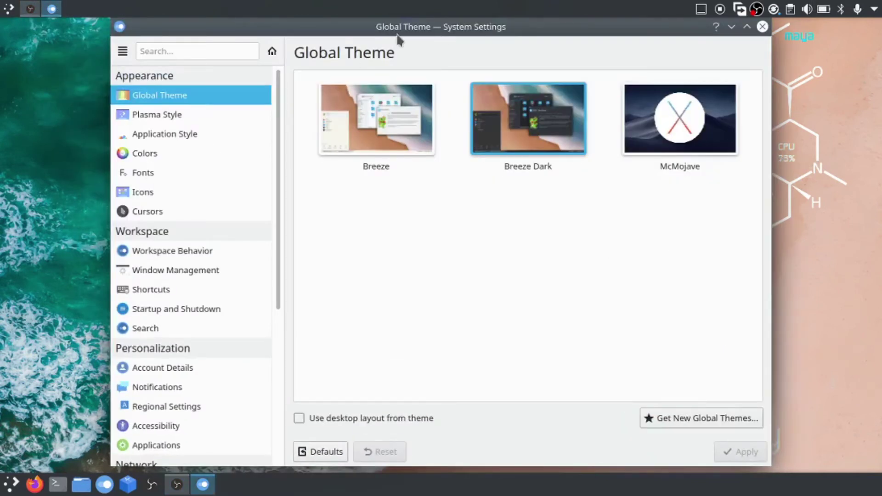
left_click(733, 28)
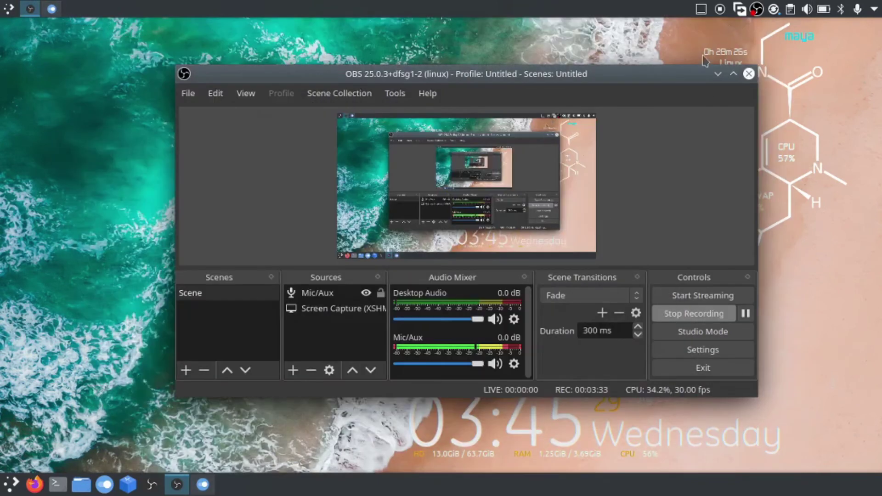
left_click(718, 74)
- Remove the old task manager panel through panel editing and dismiss the resulting notification
mouse_move(371, 493)
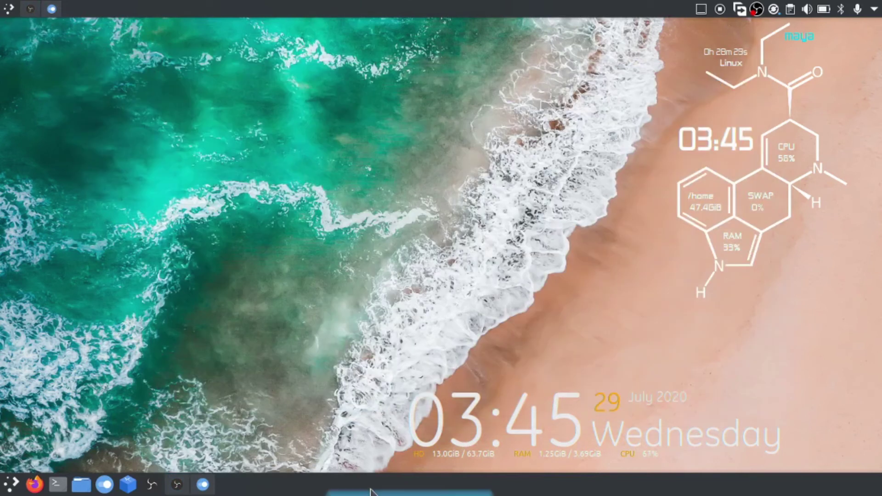
right_click(274, 491)
left_click(285, 463)
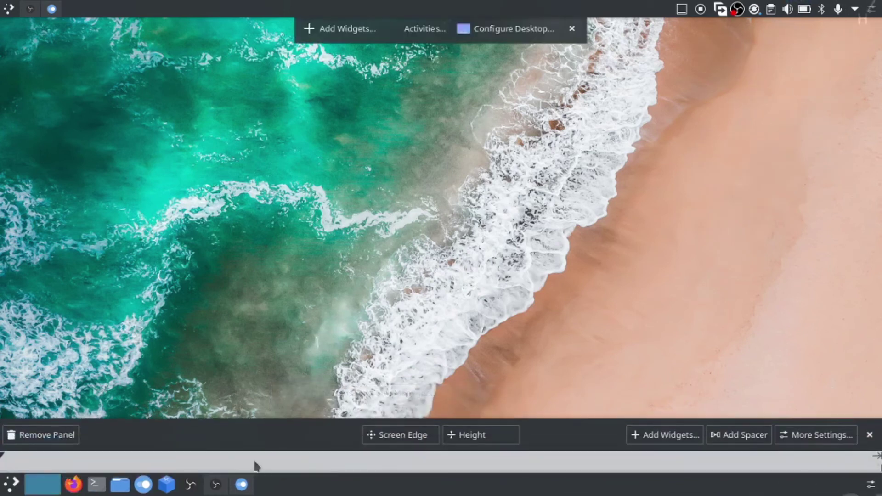
left_click(52, 443)
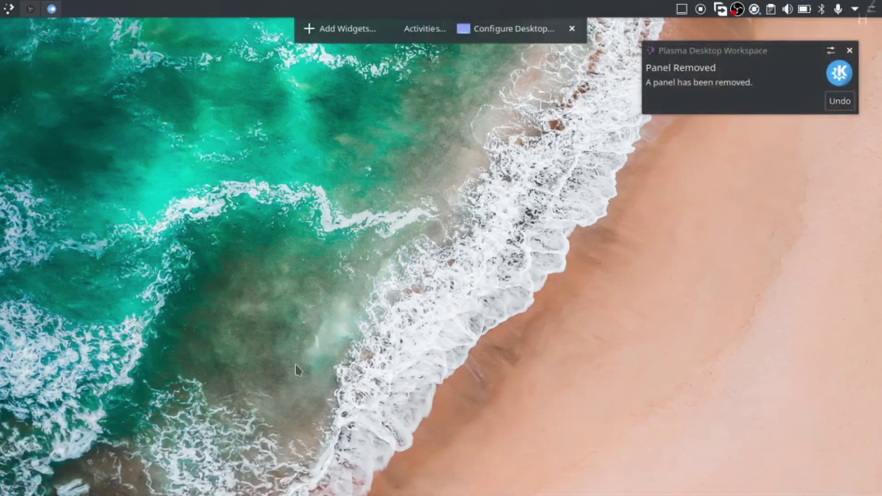
left_click(850, 51)
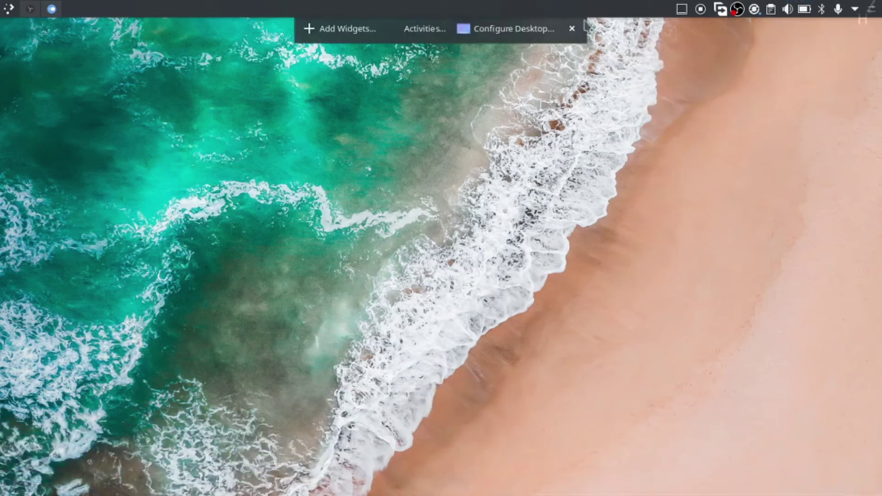
- Close the desktop editing toolbar and launch Latte by searching the application menu for "latt"
left_click(572, 28)
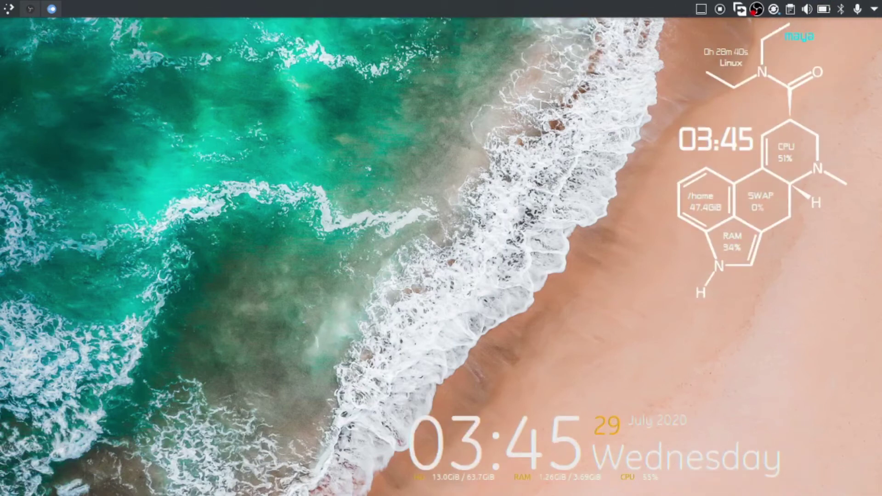
left_click(3, 7)
left_click(4, 6)
left_click(4, 6)
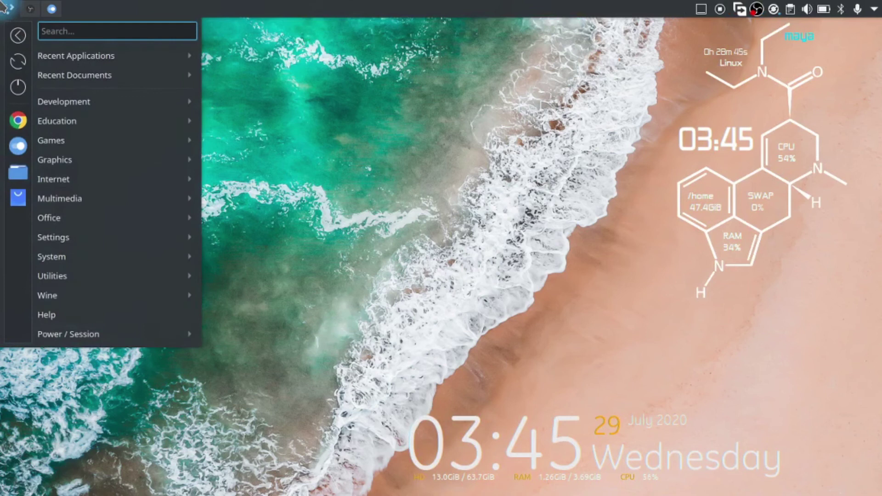
type("latt")
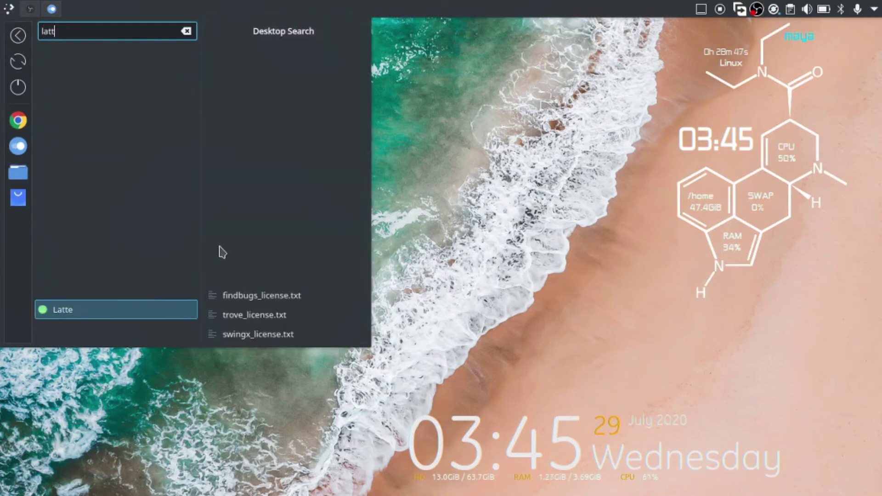
left_click(137, 308)
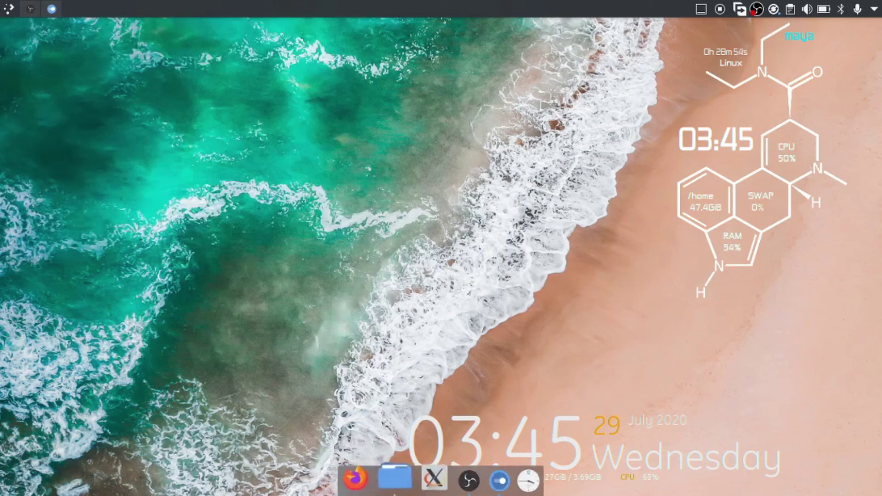
- Open the dock's settings and, after trying Always Visible, set its visibility to Dodge Active
right_click(422, 494)
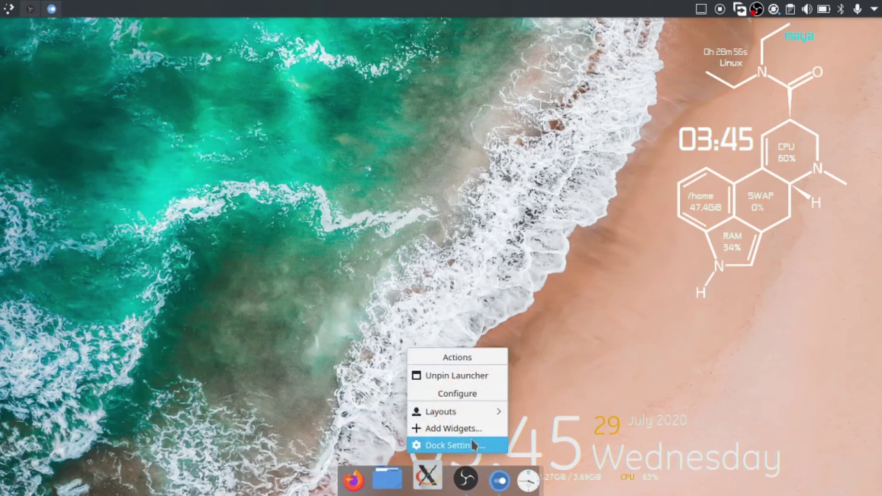
left_click(470, 443)
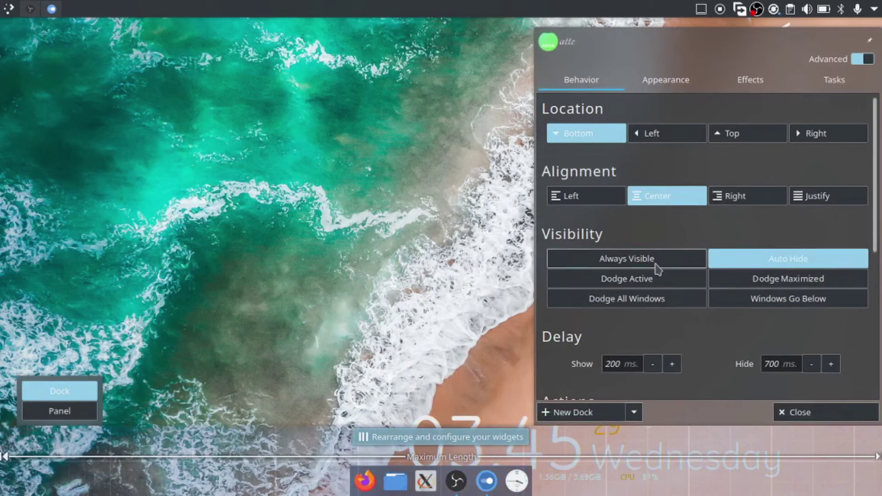
left_click(663, 260)
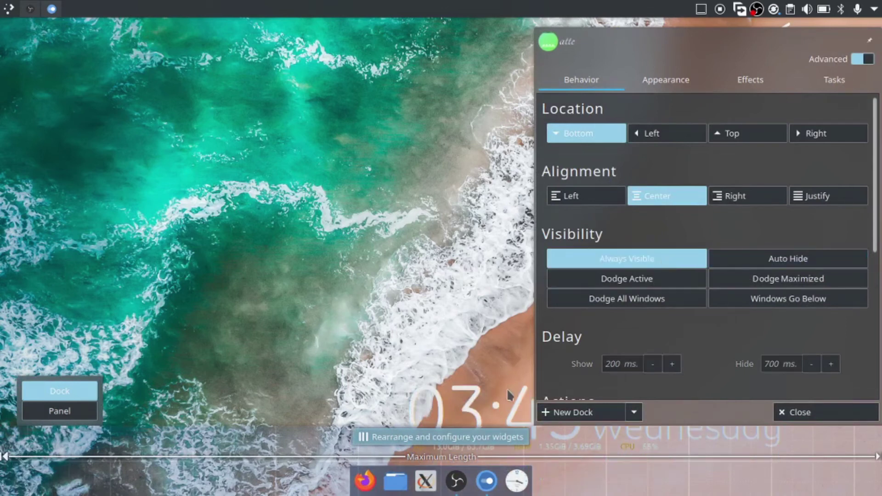
left_click(665, 82)
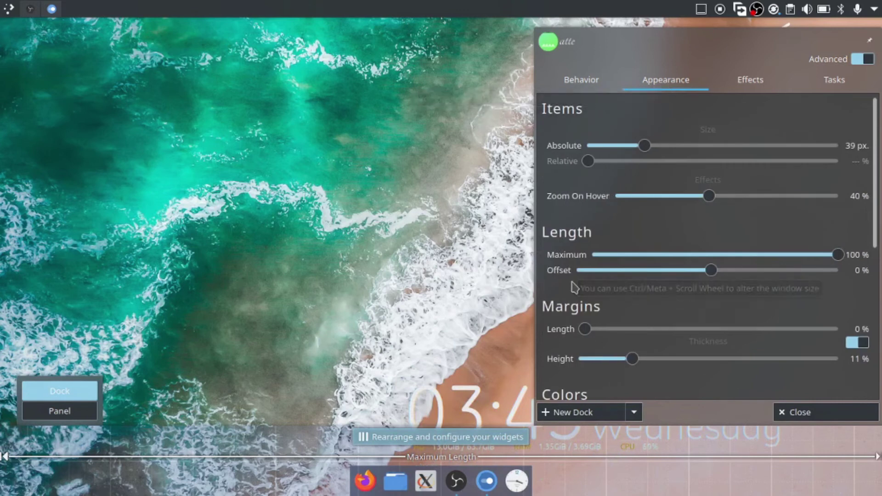
left_click(586, 86)
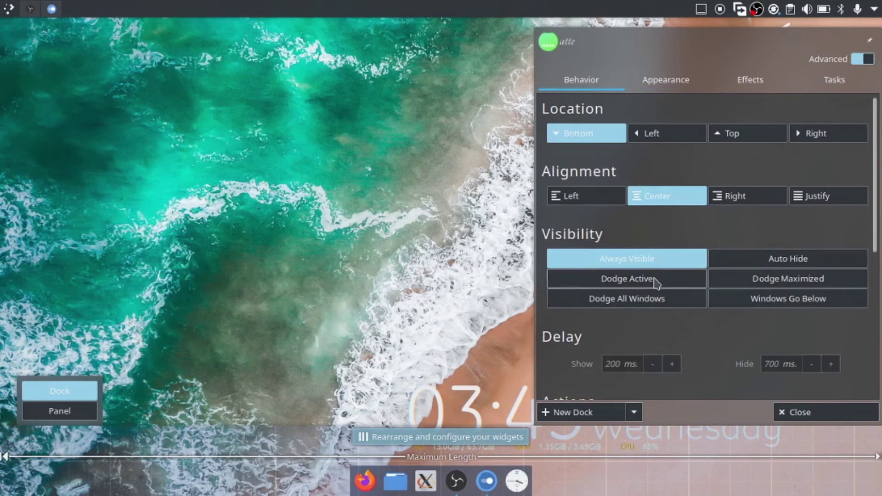
left_click(656, 282)
- Set the absolute size of the dock's items to 43 px
left_click(647, 79)
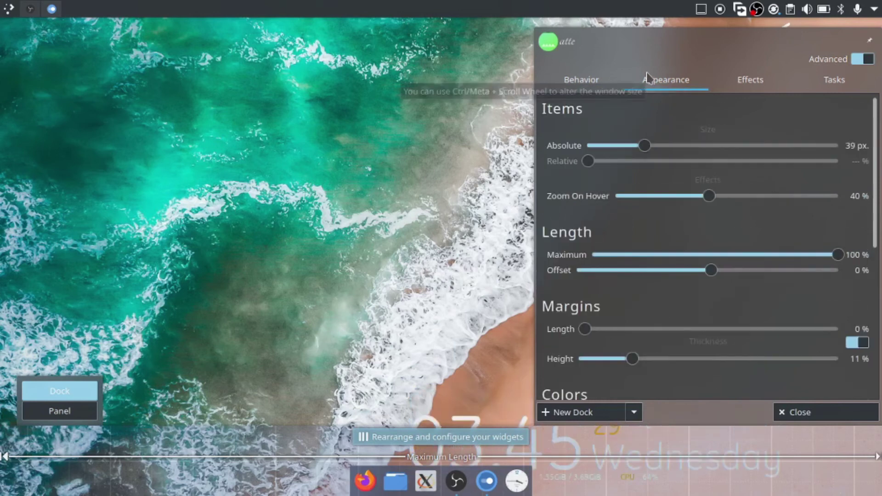
left_click(639, 146)
left_click_drag(640, 146, 654, 146)
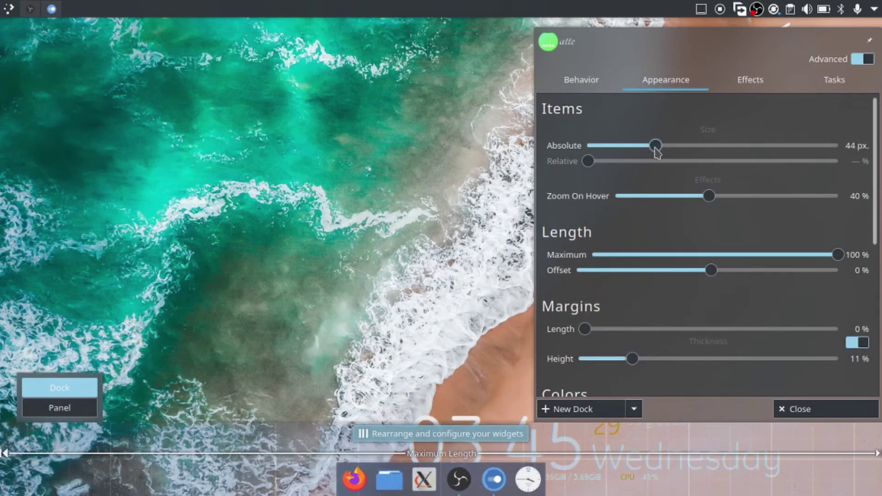
left_click_drag(656, 151, 653, 151)
- Review the dock's Effects and Tasks settings, including the indicator options and click actions, and leave the dock settings
left_click(737, 80)
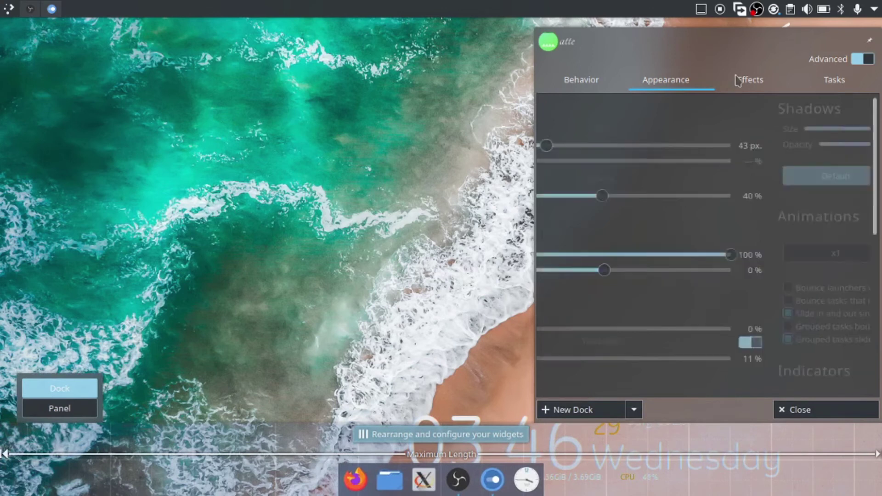
left_click(687, 78)
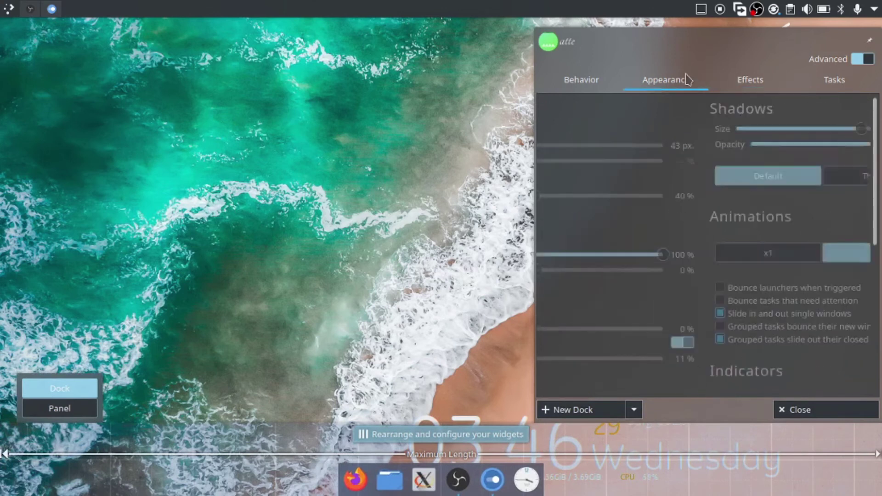
left_click(786, 79)
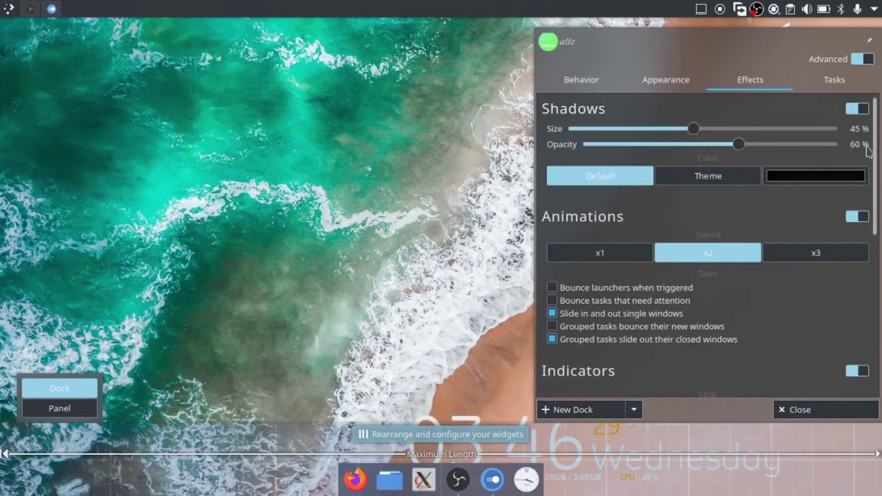
left_click_drag(878, 146, 863, 328)
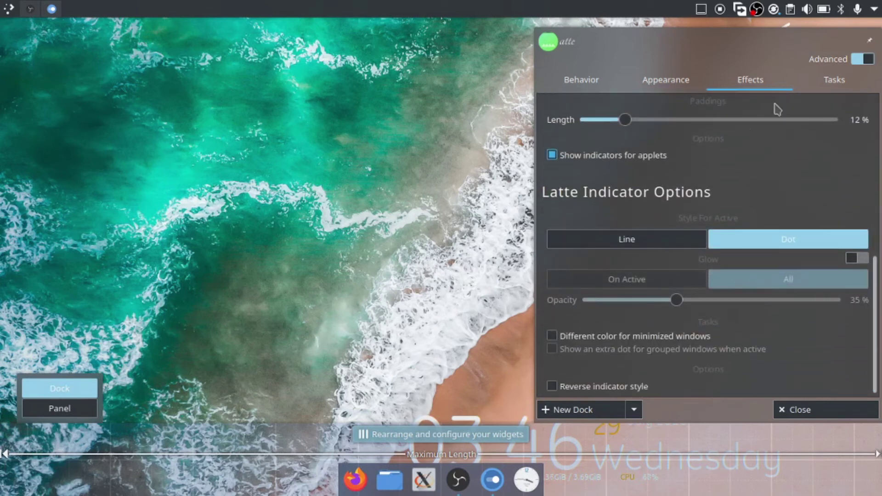
left_click(835, 78)
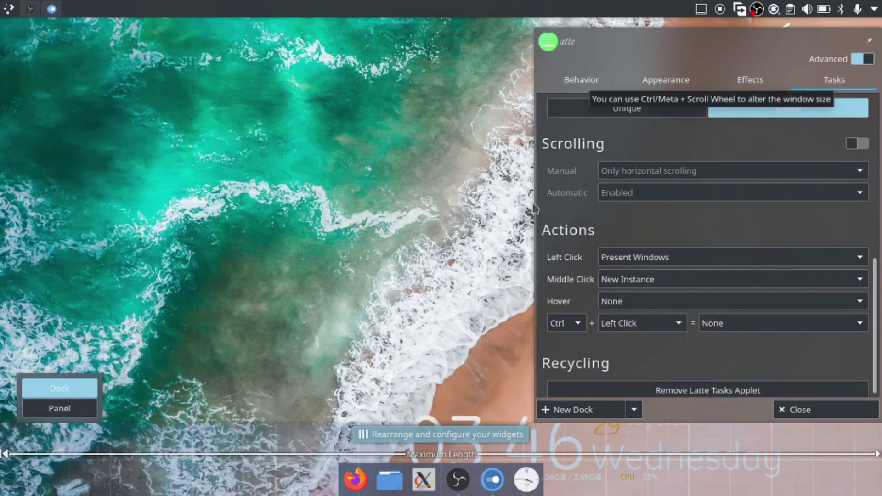
left_click(426, 305)
- Bring up the OBS window from the dock, toggle the recording pause, and minimise the window
left_click(465, 479)
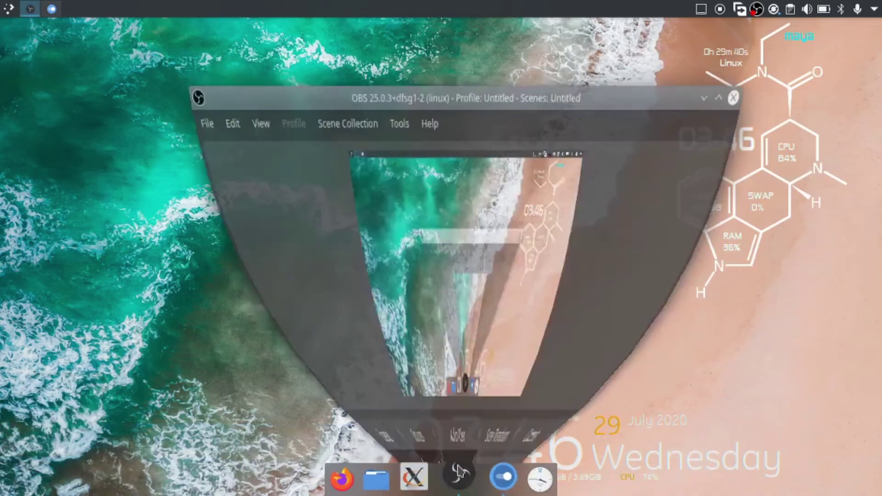
left_click(745, 314)
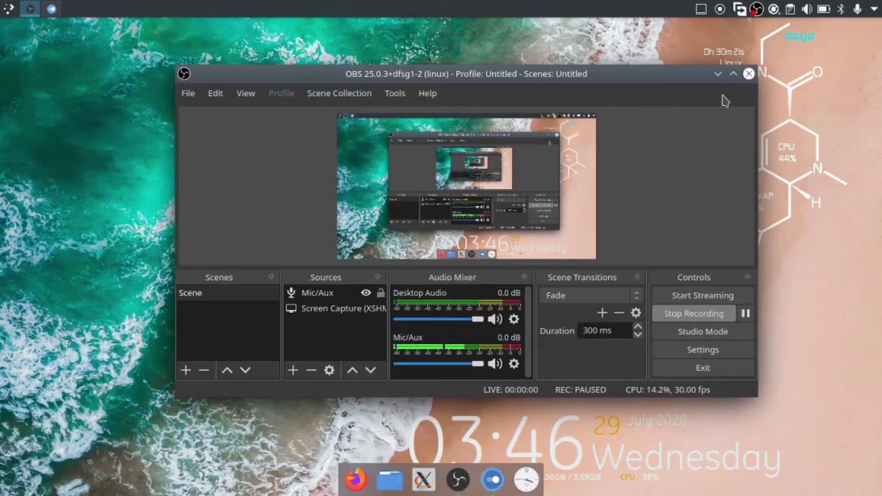
left_click(718, 74)
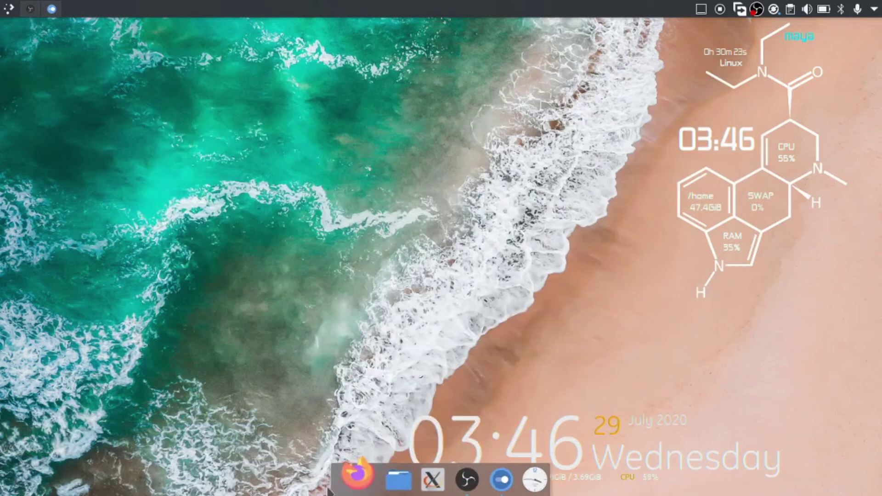
- Look through the Multimedia and Internet categories of the application menu and dismiss the menu
left_click(4, 6)
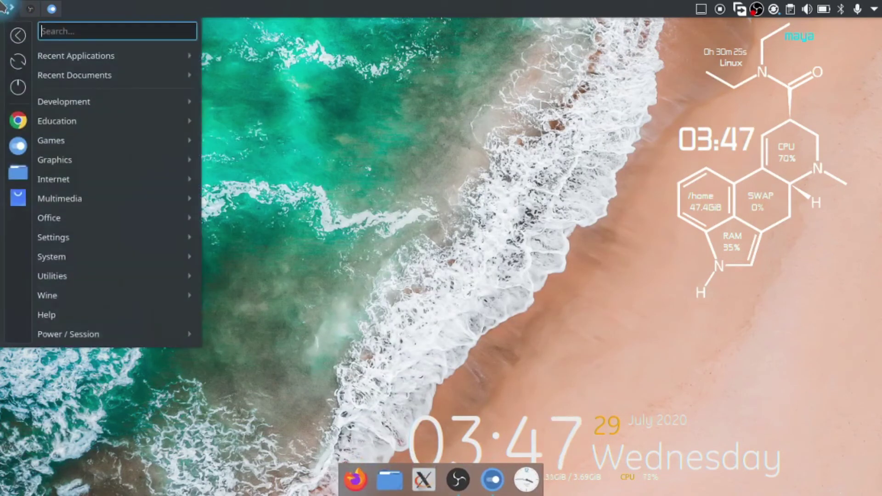
mouse_move(138, 168)
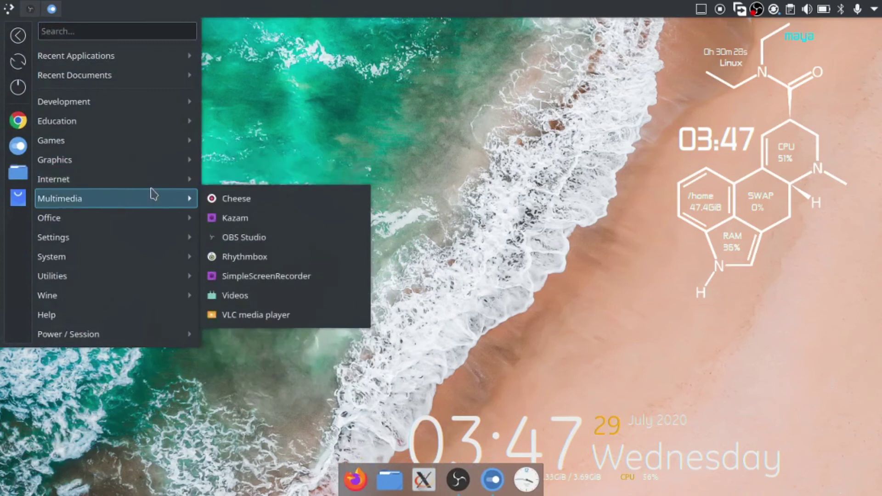
mouse_move(147, 189)
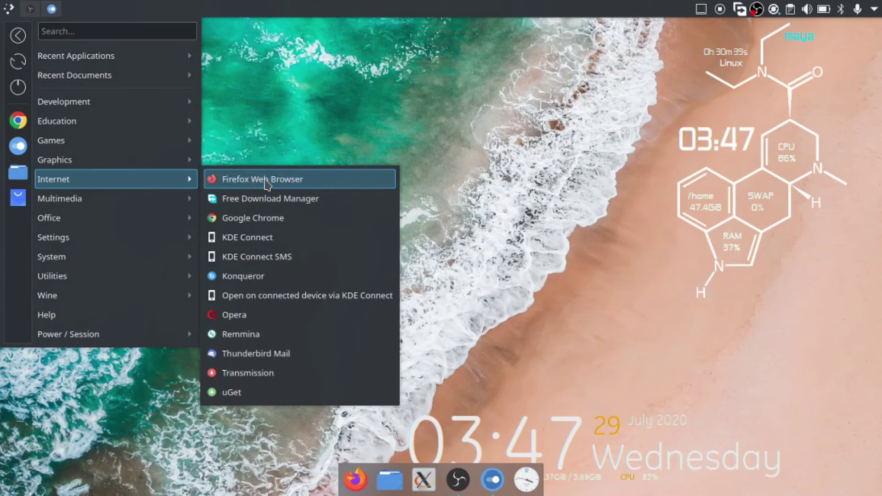
key("Escape")
key("Escape")
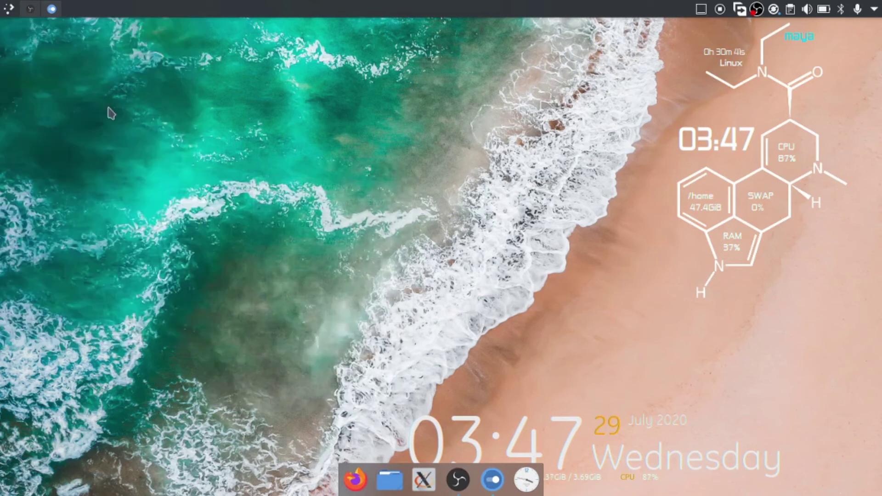
- Add Firefox Web Browser from the application menu's Internet category to the desktop
left_click(5, 7)
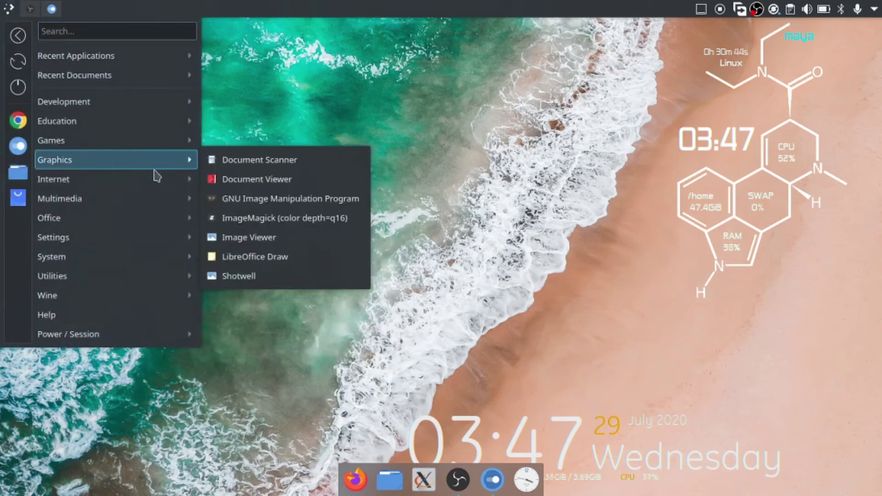
right_click(227, 183)
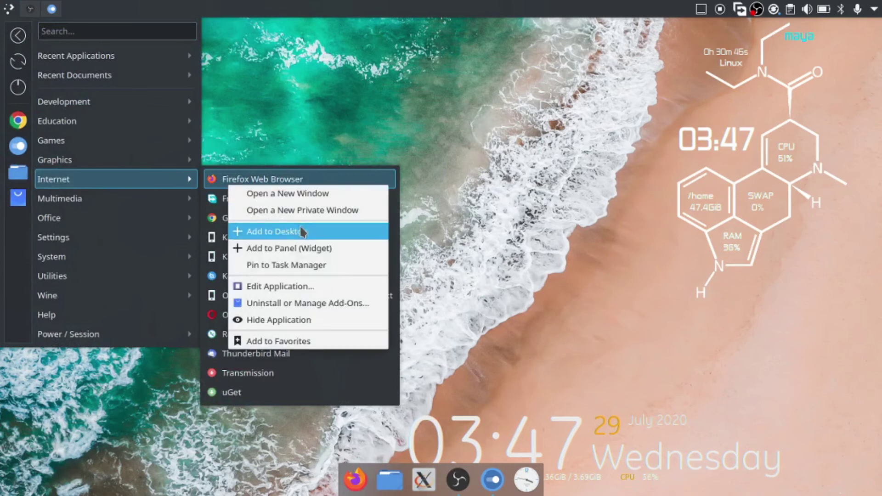
left_click(343, 232)
- Launch Rhythmbox from the application menu's Multimedia category
left_click(2, 16)
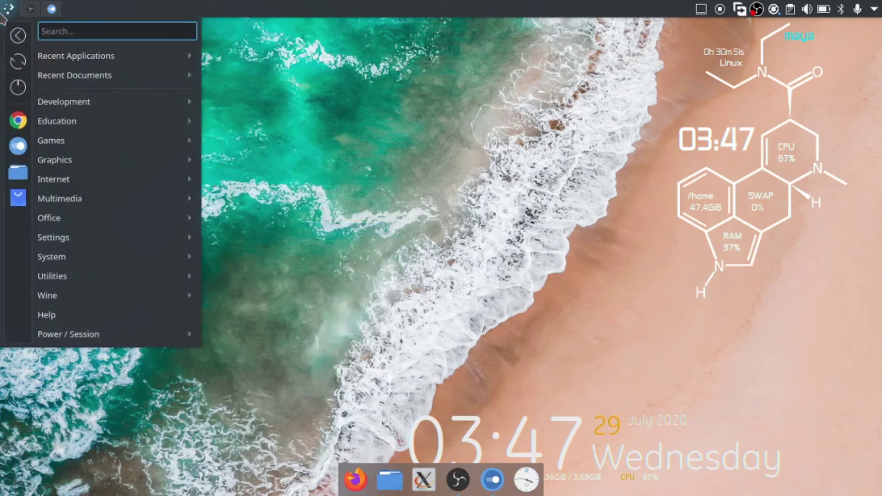
mouse_move(128, 160)
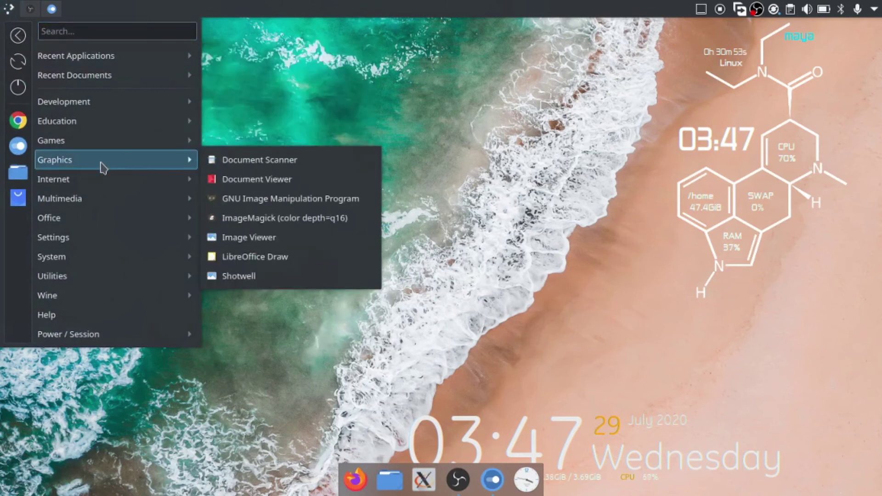
mouse_move(125, 201)
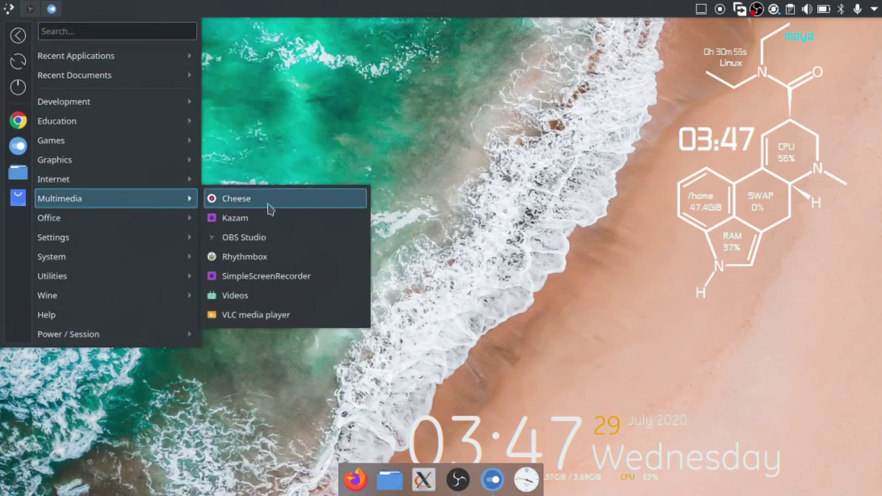
left_click(277, 263)
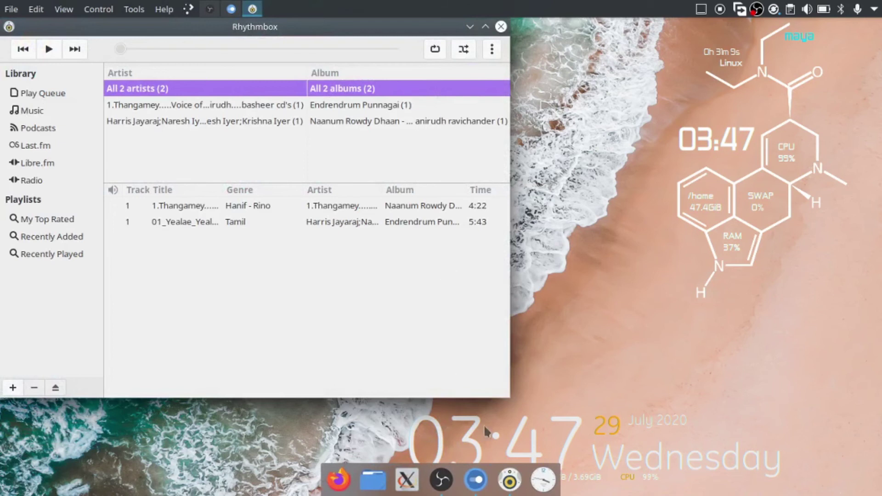
- Pin the Rhythmbox launcher to the dock and close the Rhythmbox window
right_click(515, 487)
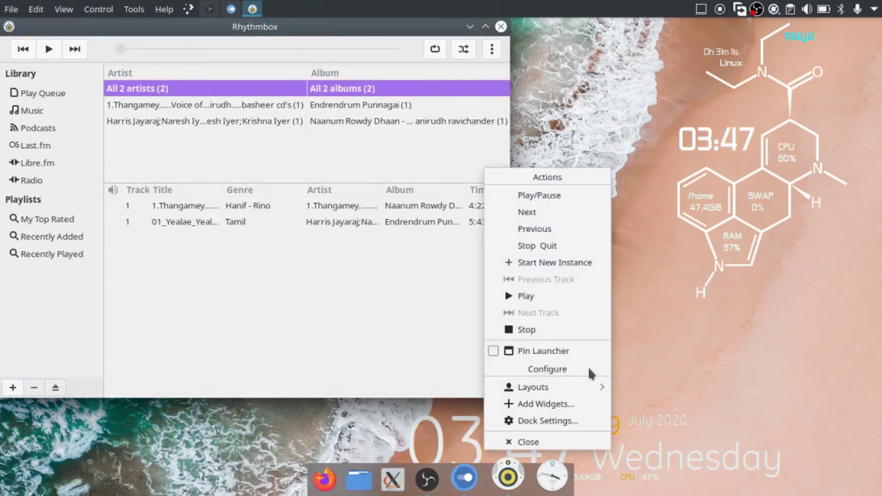
left_click(574, 354)
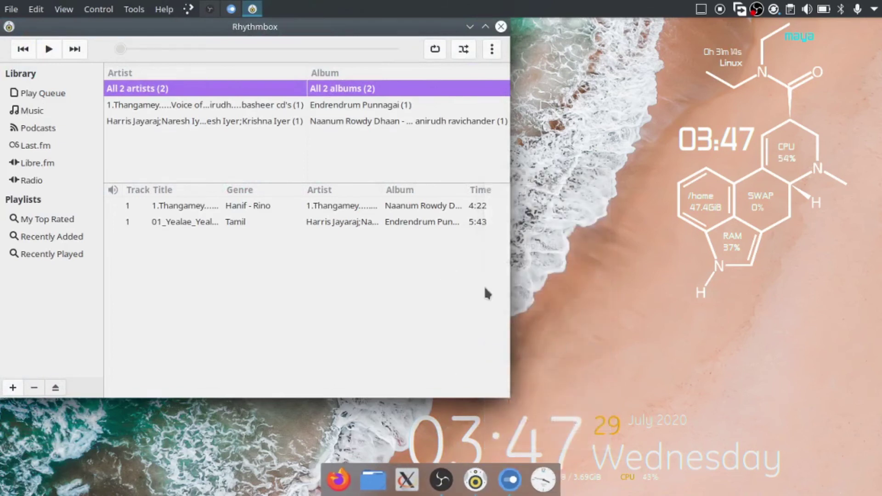
left_click(500, 28)
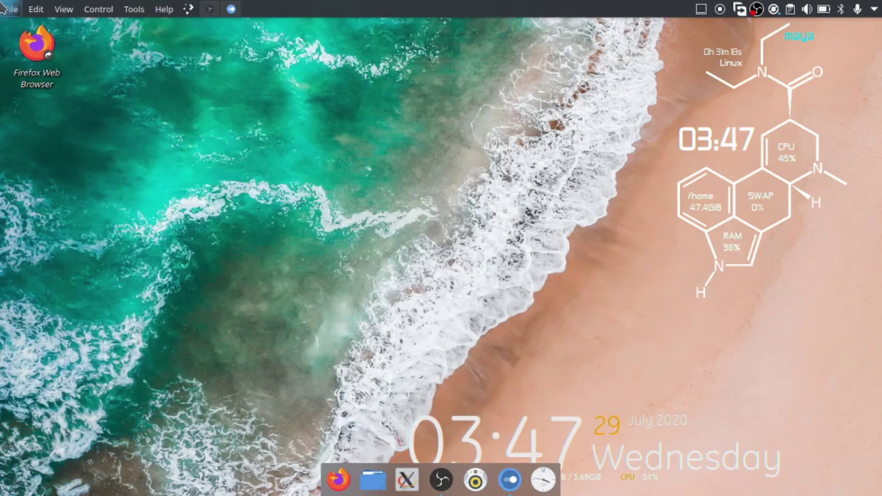
- Edit the menu bar panel to place the Global Menu directly after the application launcher, and leave panel editing
right_click(352, 7)
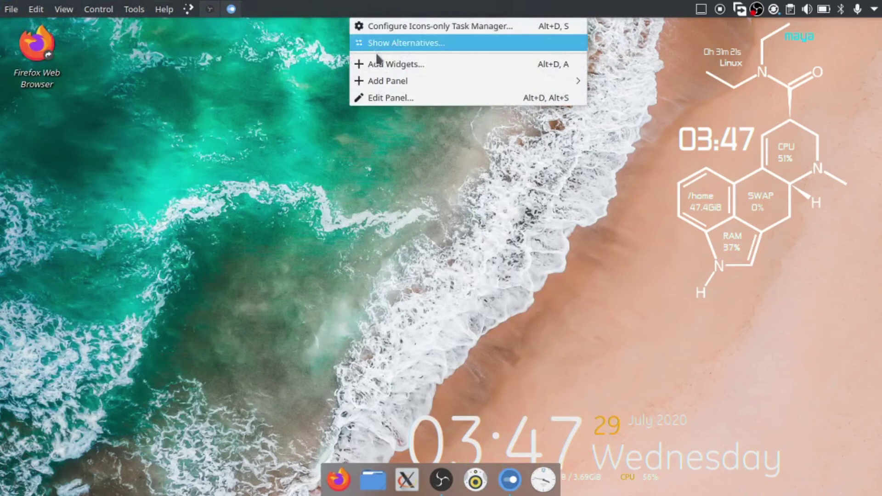
left_click(375, 99)
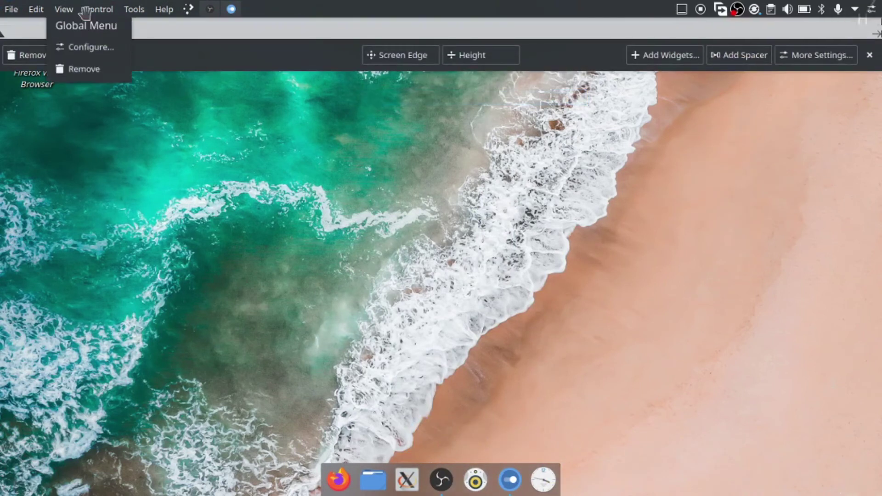
mouse_move(185, 13)
left_click_drag(101, 9, 142, 10)
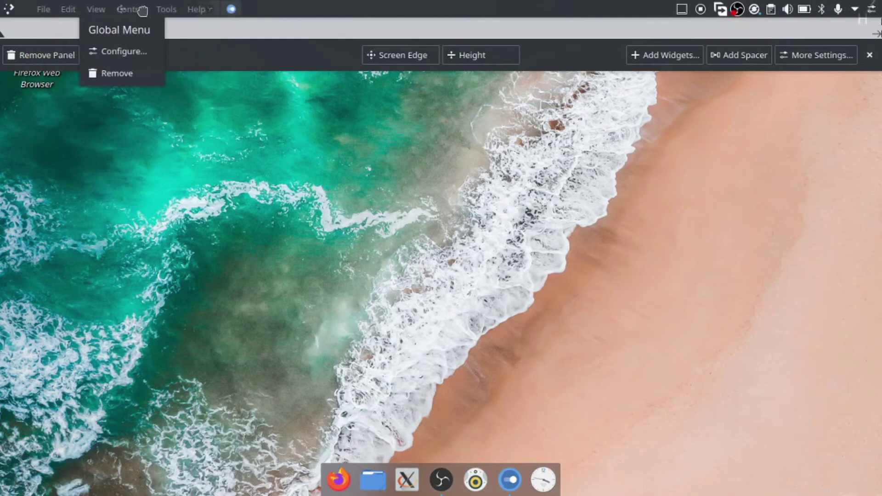
mouse_move(429, 2)
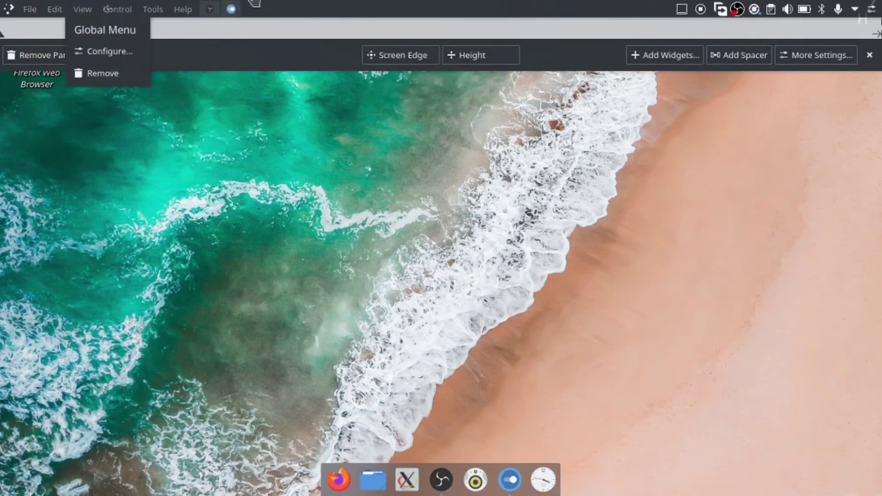
left_click(870, 54)
left_click(571, 36)
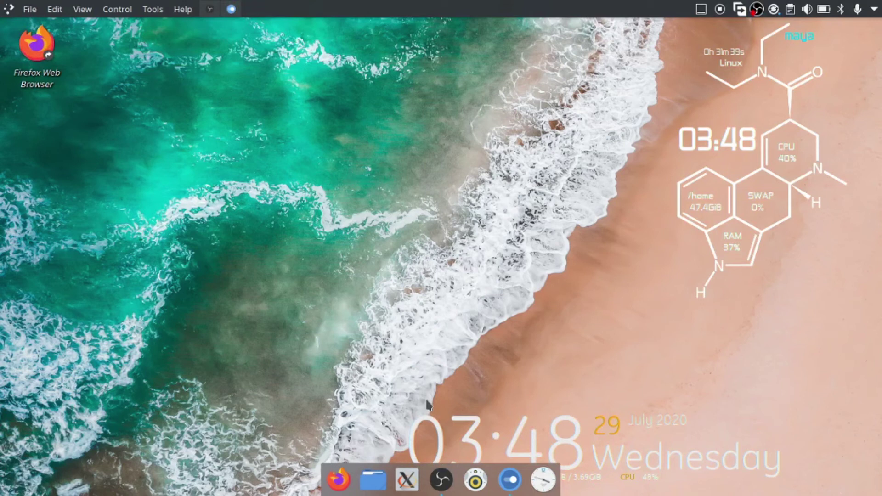
- Bring up and minimize the OBS window, and move the Firefox Web Browser shortcut from the desktop to the Trash
left_click(443, 489)
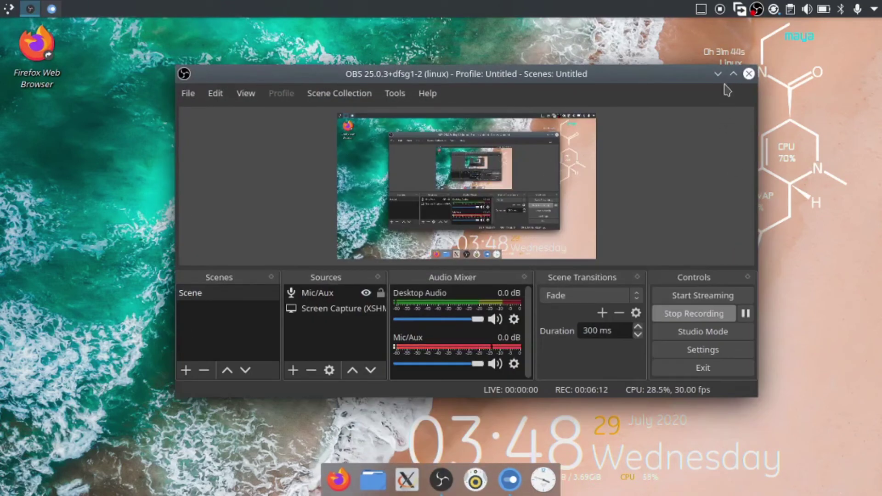
left_click(717, 74)
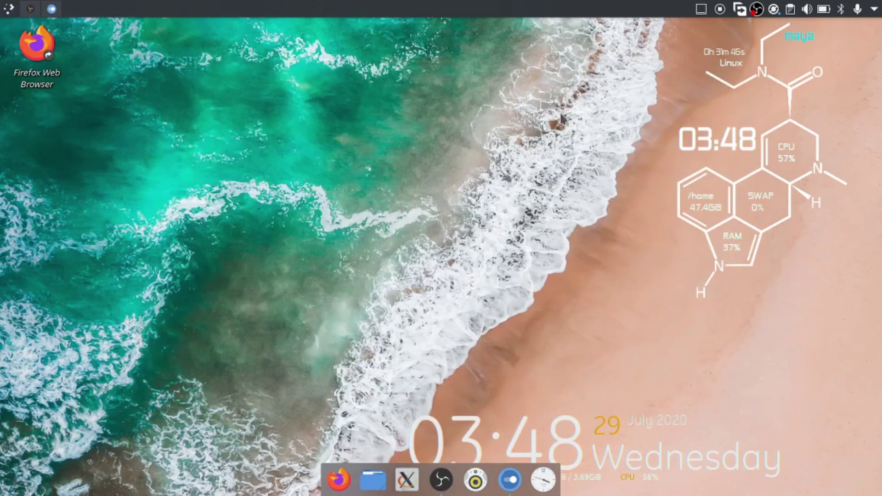
right_click(51, 68)
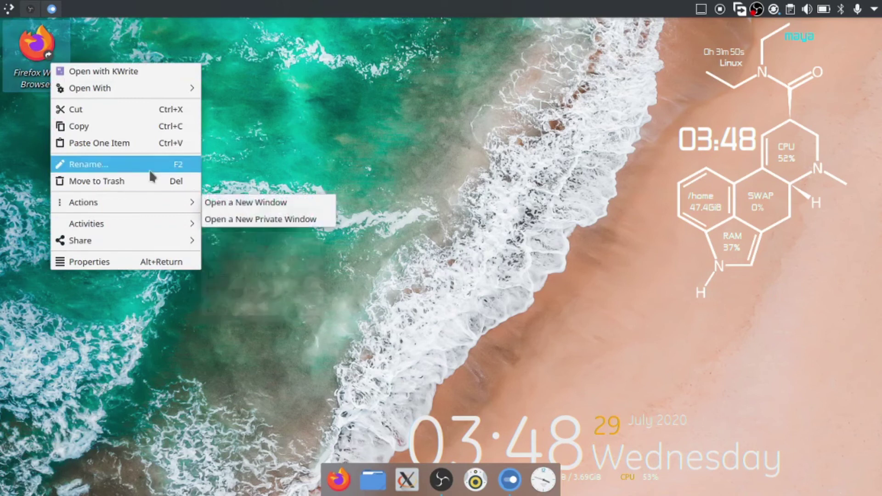
left_click(142, 182)
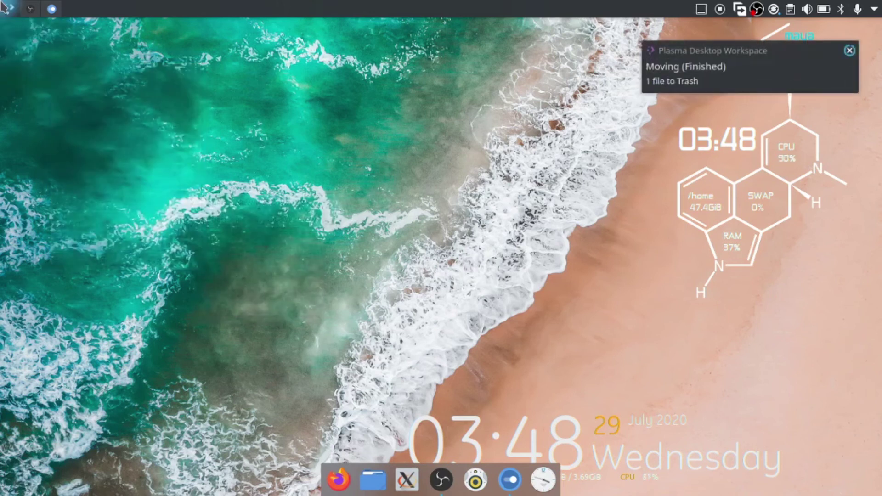
- Launch Free Download Manager from the application menu's Internet category and VLC media player from its Multimedia category
left_click(5, 8)
mouse_move(109, 186)
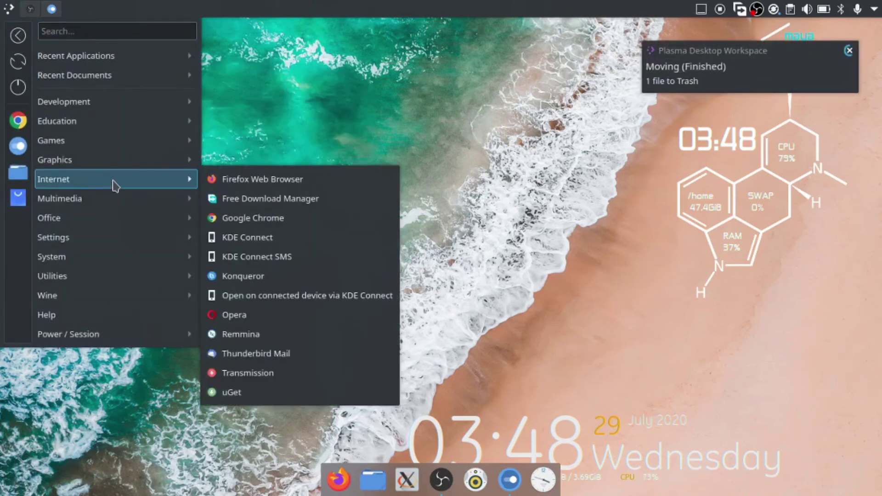
left_click(281, 200)
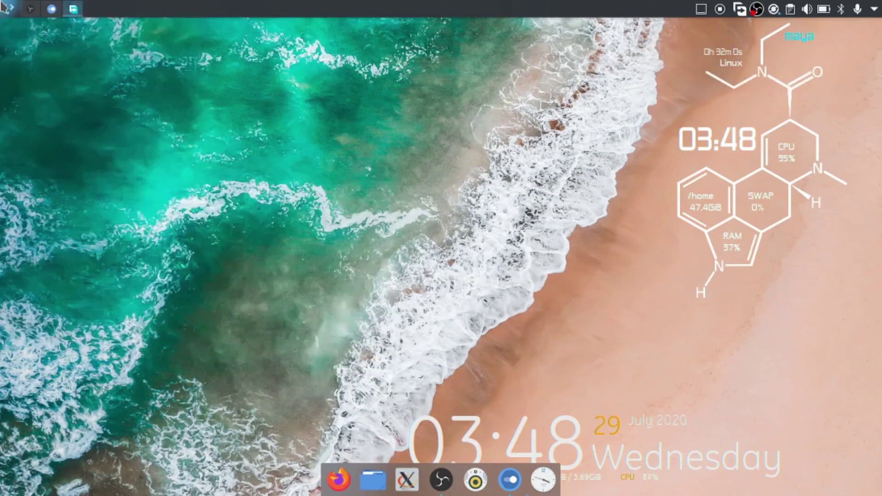
left_click(4, 8)
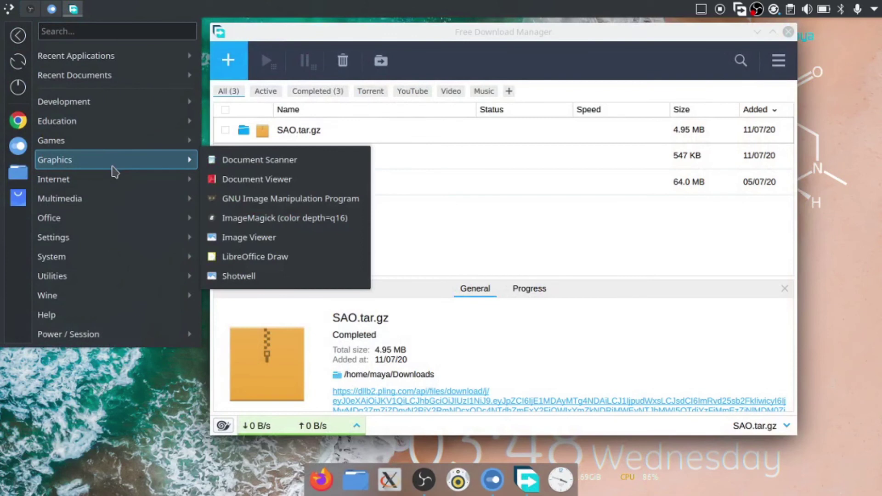
mouse_move(116, 198)
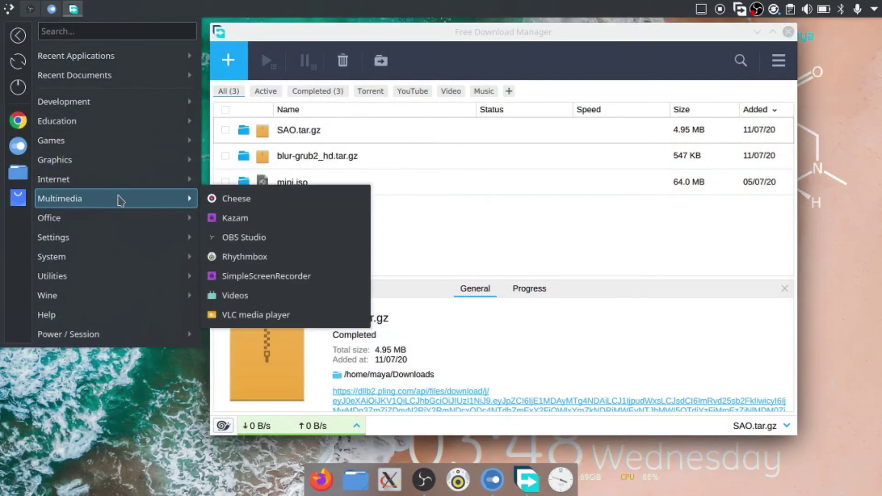
left_click(228, 316)
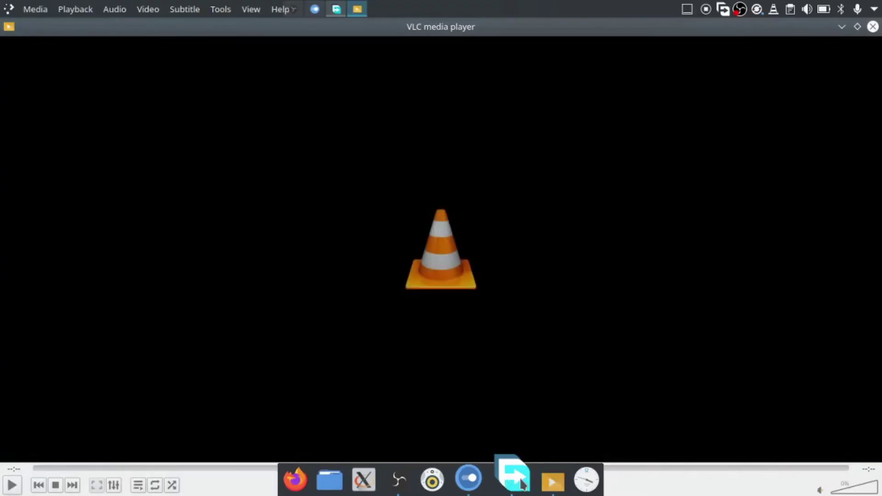
- Pin the Free Download Manager and VLC media player launchers to the dock and close both application windows
right_click(522, 484)
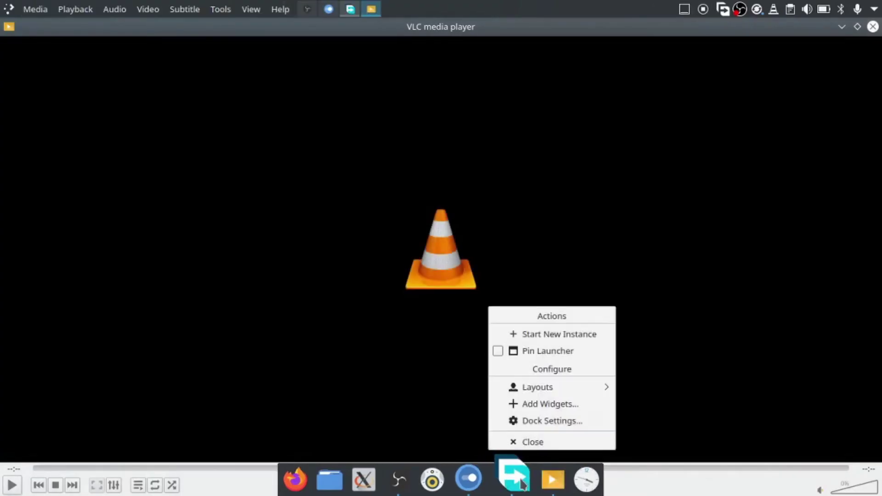
left_click(574, 355)
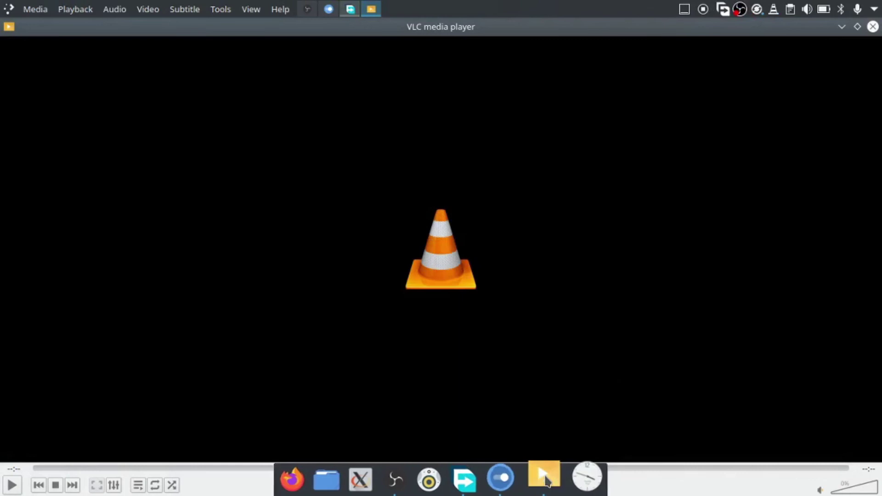
right_click(546, 481)
left_click(569, 352)
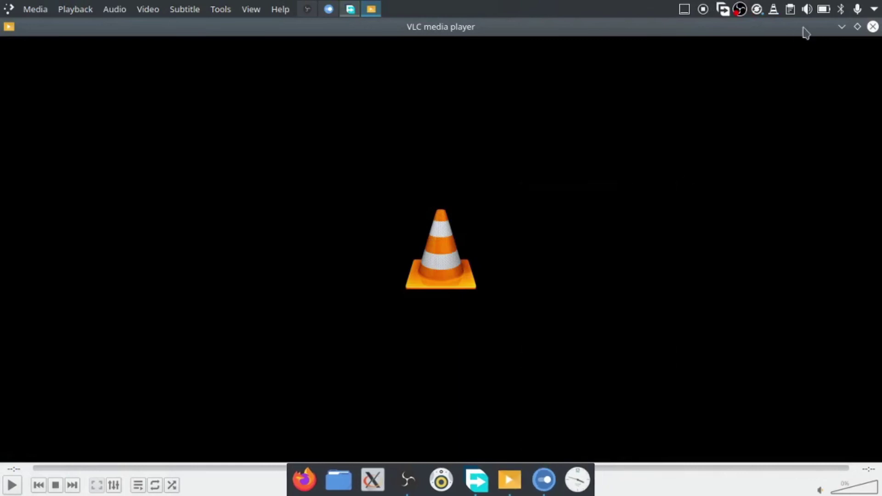
left_click(873, 27)
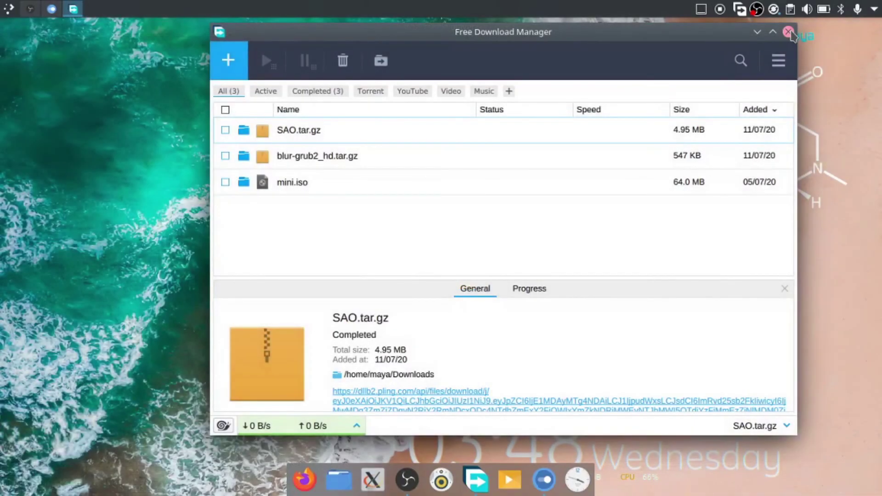
left_click(788, 32)
- Add Visual Studio Code from the application menu's Development category to the desktop and place its launcher in the dock
left_click(5, 8)
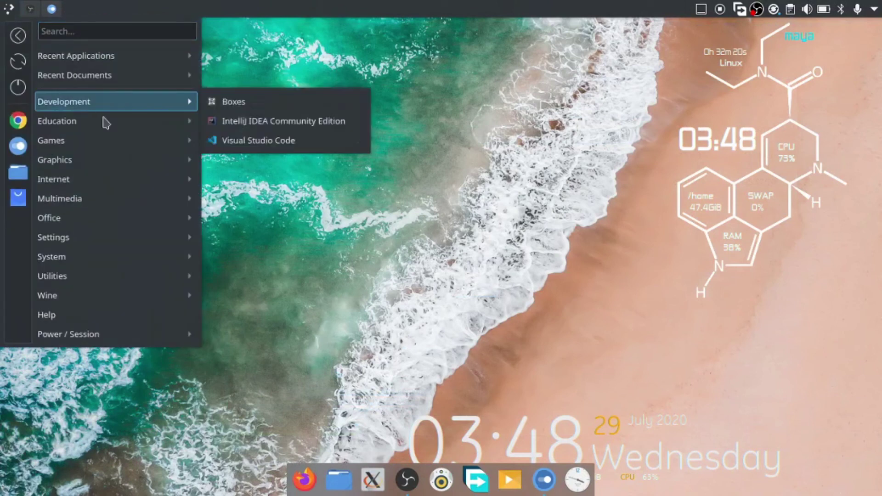
mouse_move(161, 105)
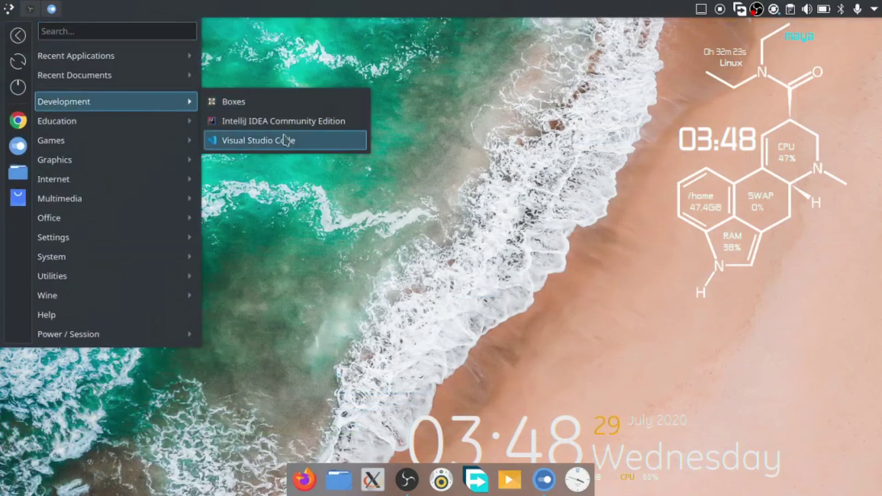
right_click(312, 139)
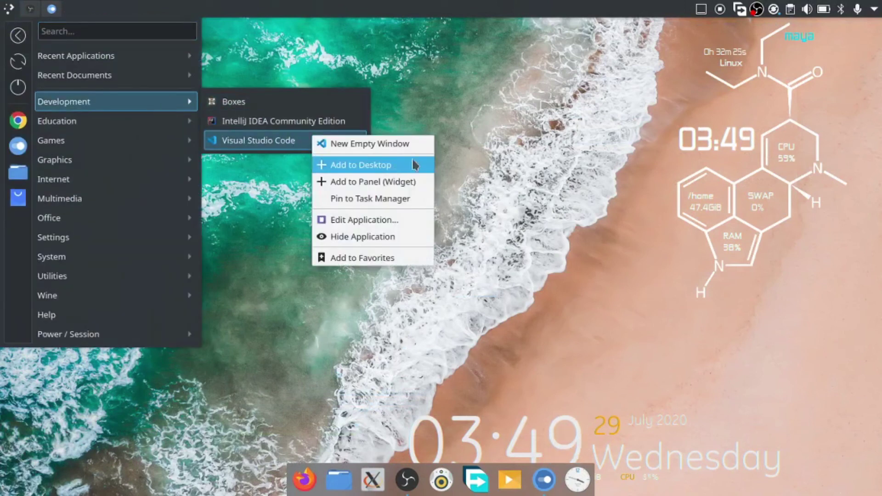
left_click(282, 143)
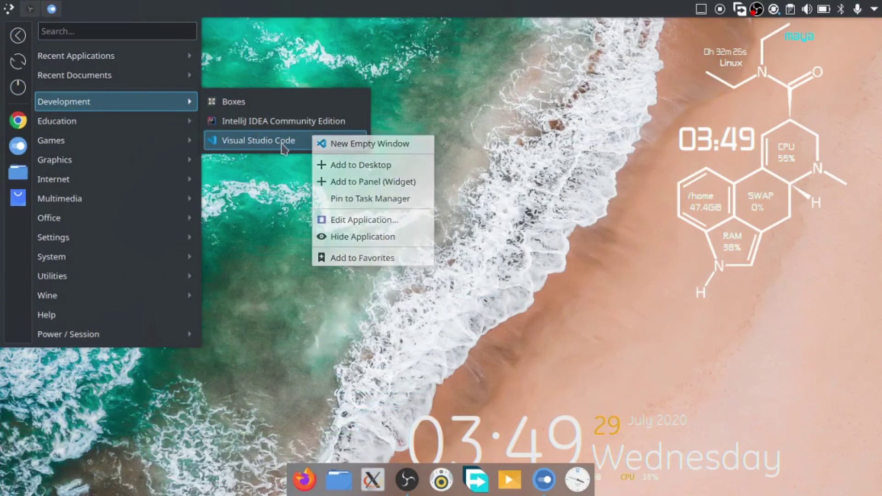
right_click(251, 140)
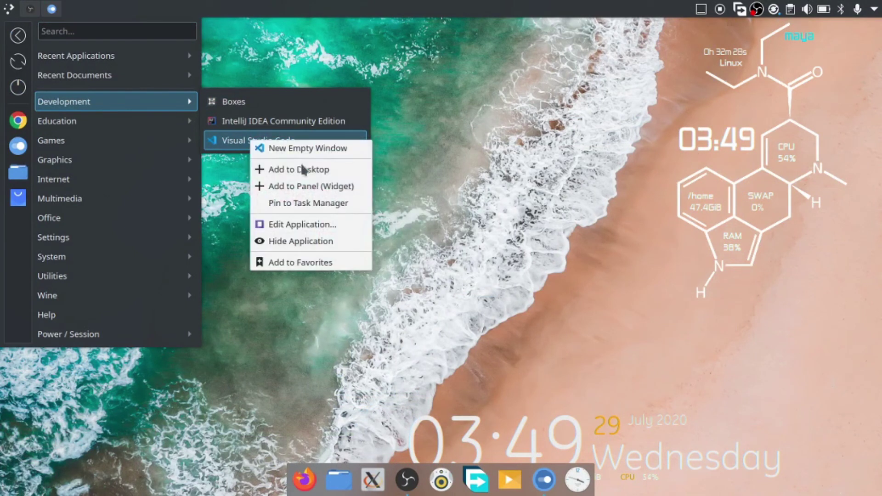
left_click(328, 170)
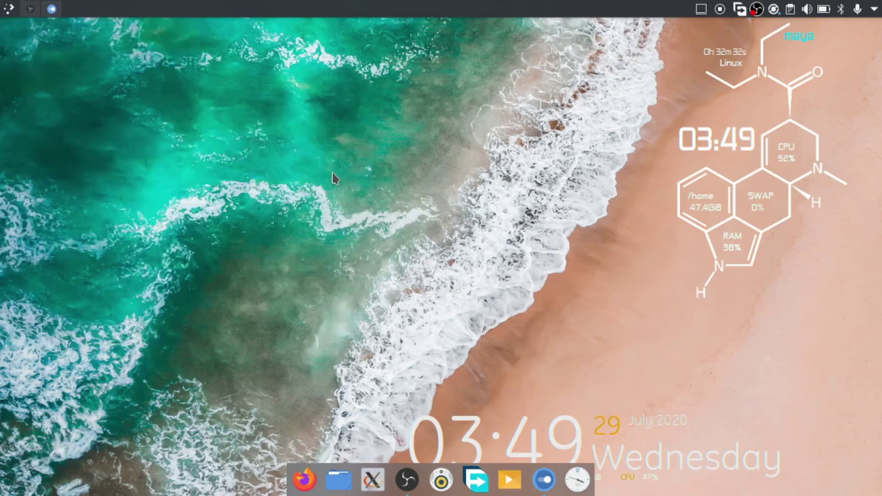
left_click_drag(37, 77, 377, 485)
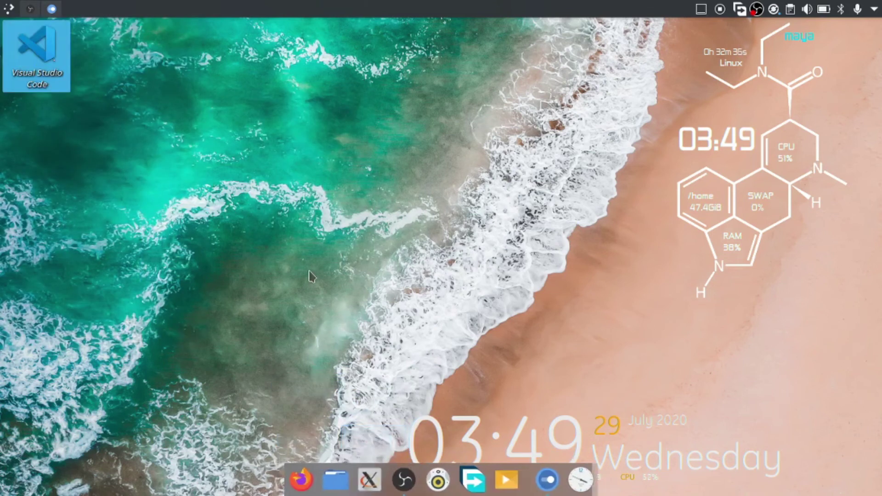
- Look through the Office, System, Utilities and Wine categories of the application menu for more programs to pin
left_click(9, 8)
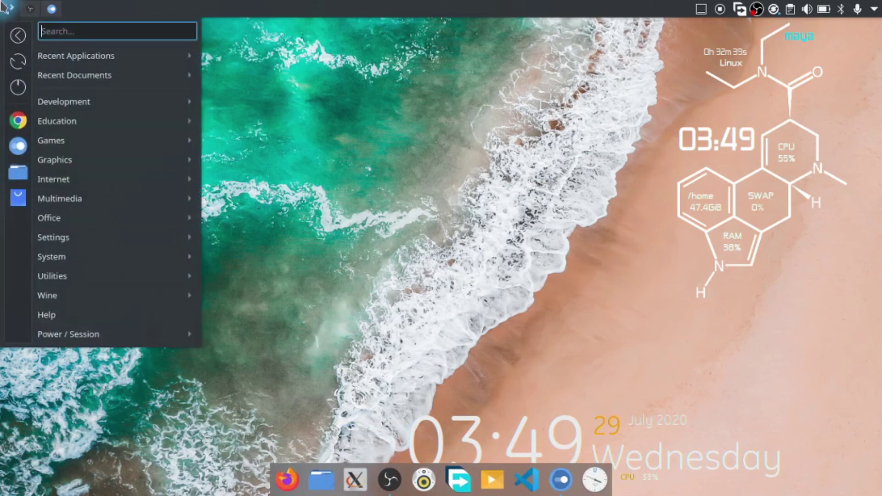
mouse_move(147, 178)
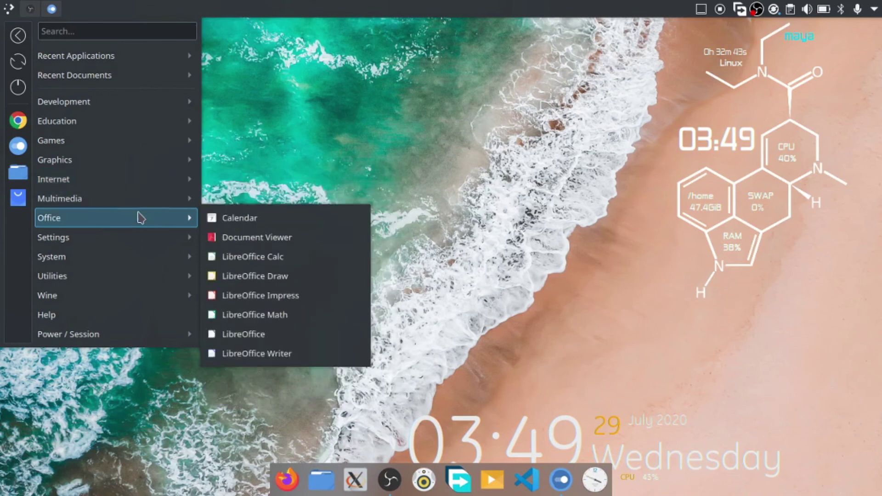
mouse_move(138, 236)
mouse_move(139, 253)
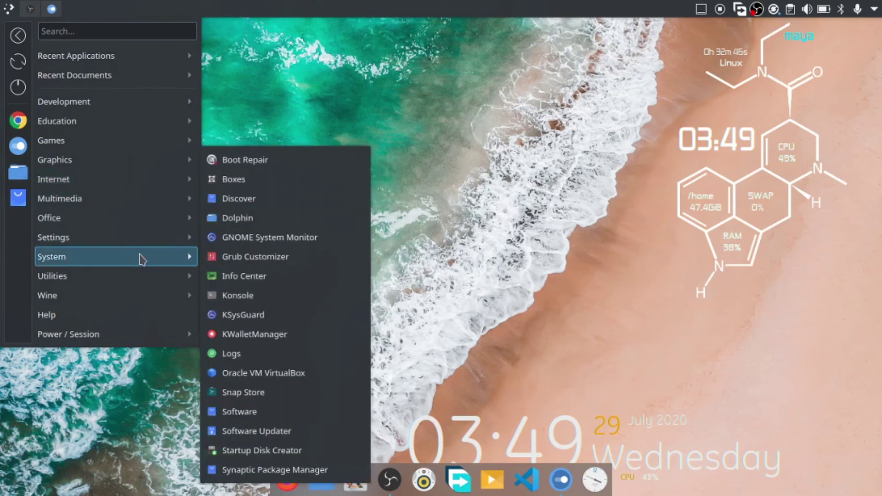
mouse_move(144, 284)
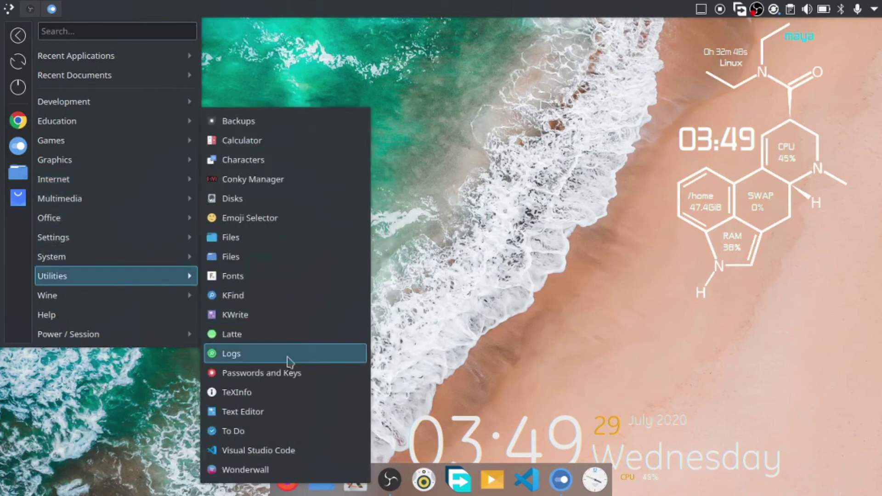
mouse_move(122, 296)
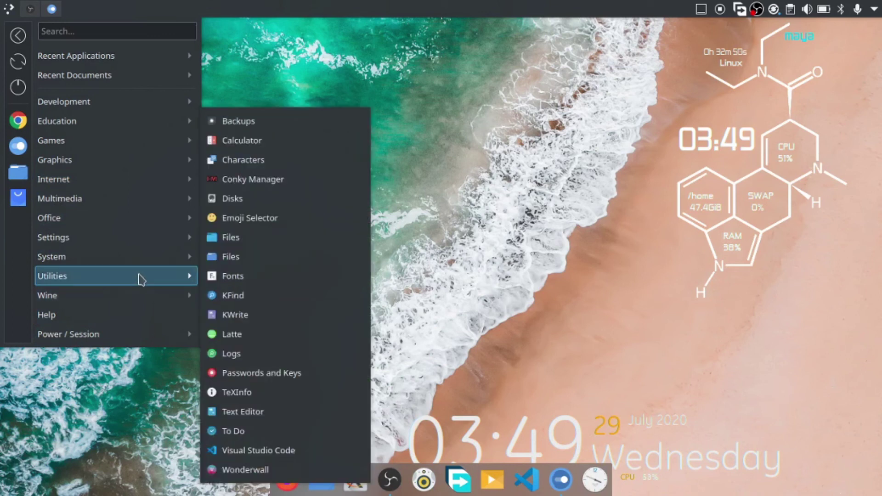
mouse_move(153, 306)
mouse_move(259, 306)
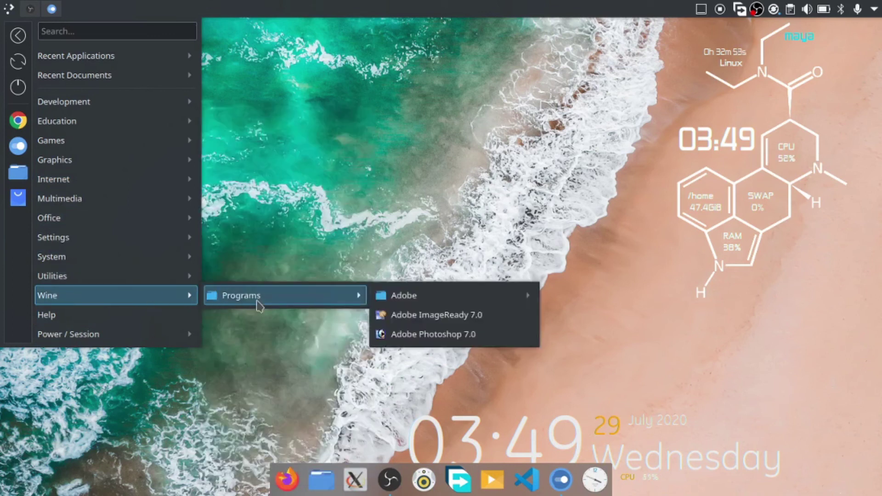
mouse_move(416, 305)
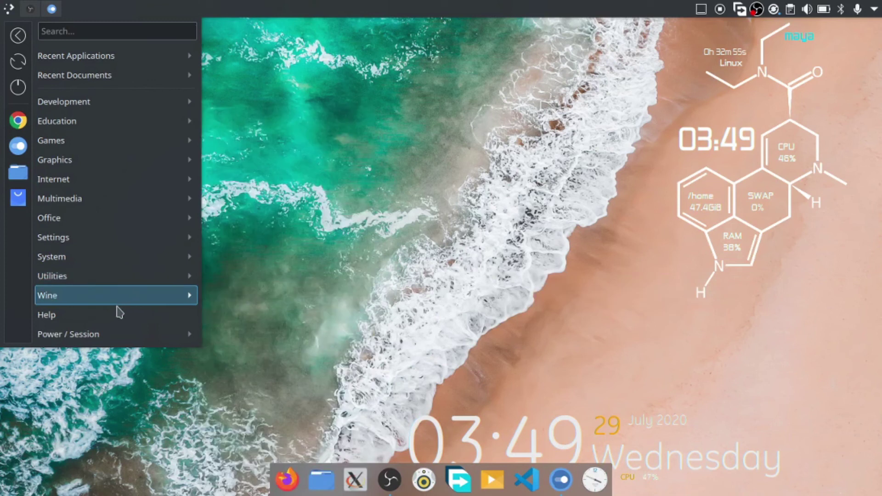
- Launch Google Chrome from the application menu's Internet category
mouse_move(46, 159)
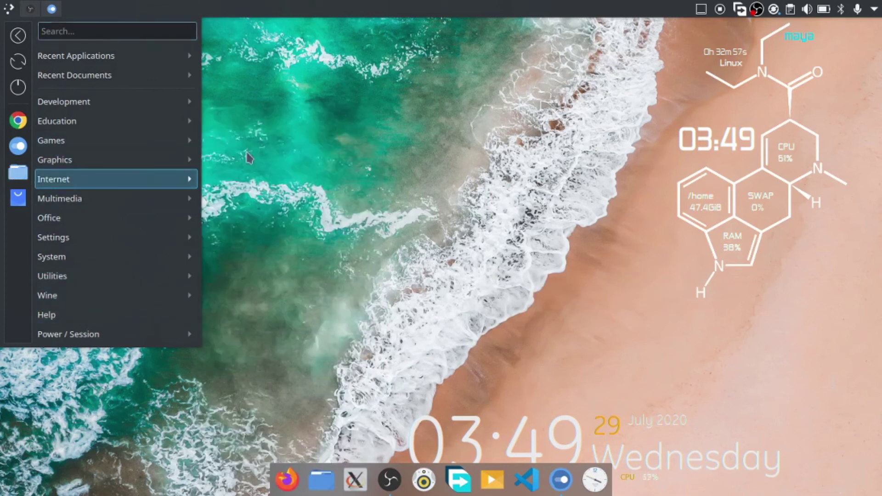
mouse_move(57, 110)
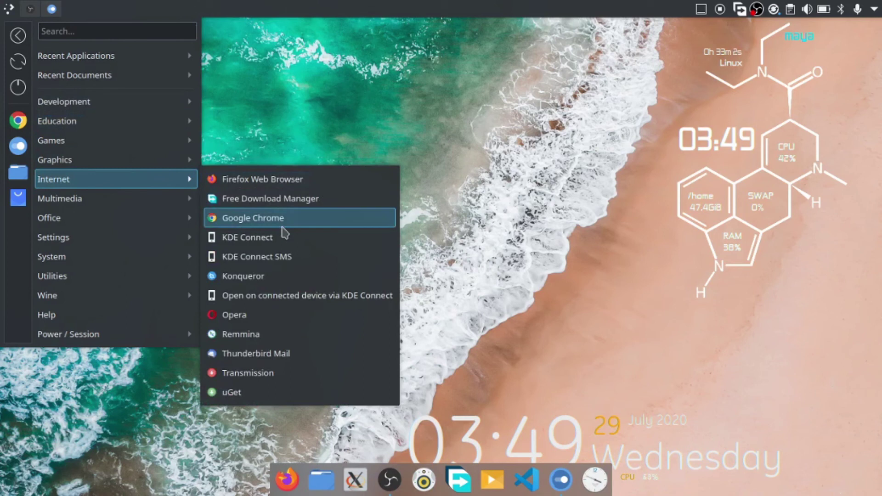
left_click(282, 224)
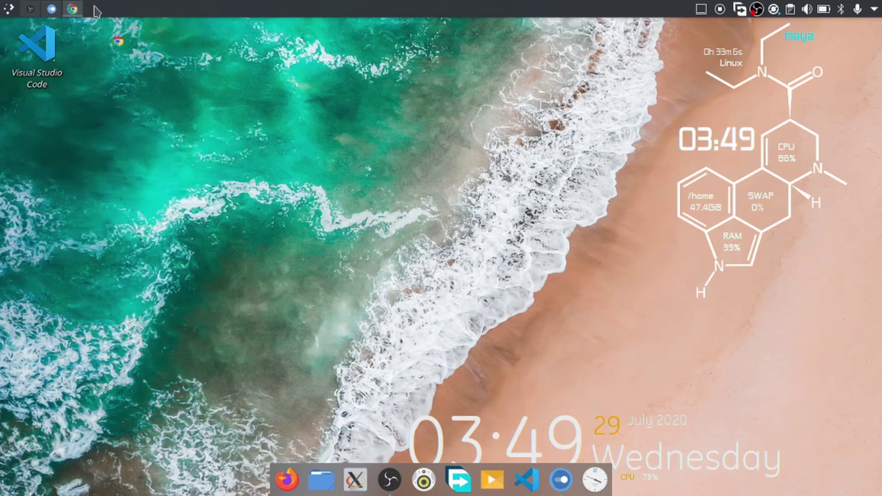
left_click(874, 8)
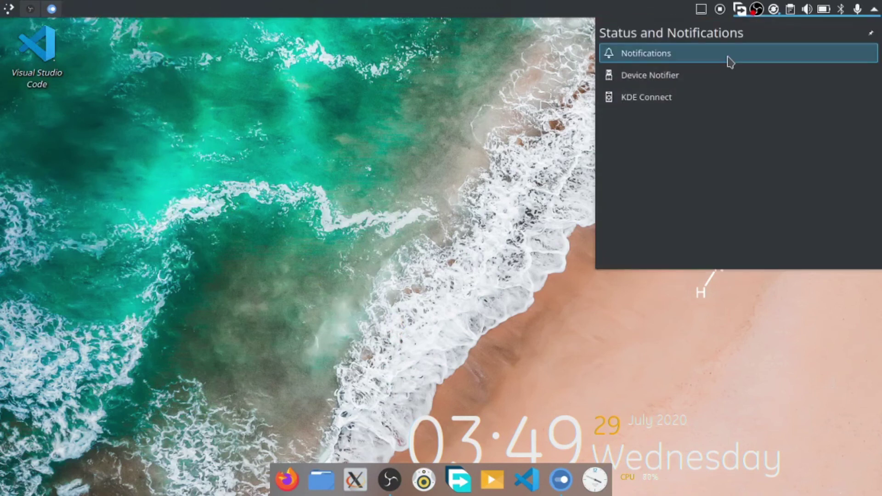
left_click(500, 141)
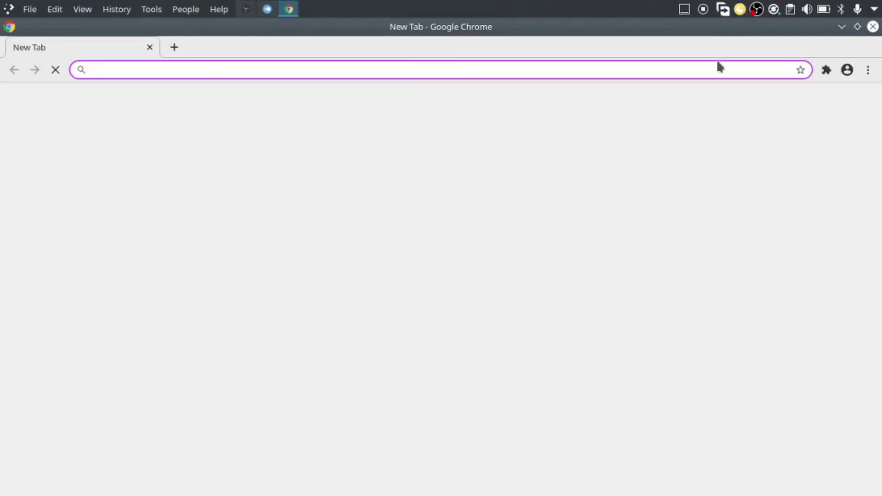
- Minimize the Google Chrome window and pin its launcher to the dock
mouse_move(520, 494)
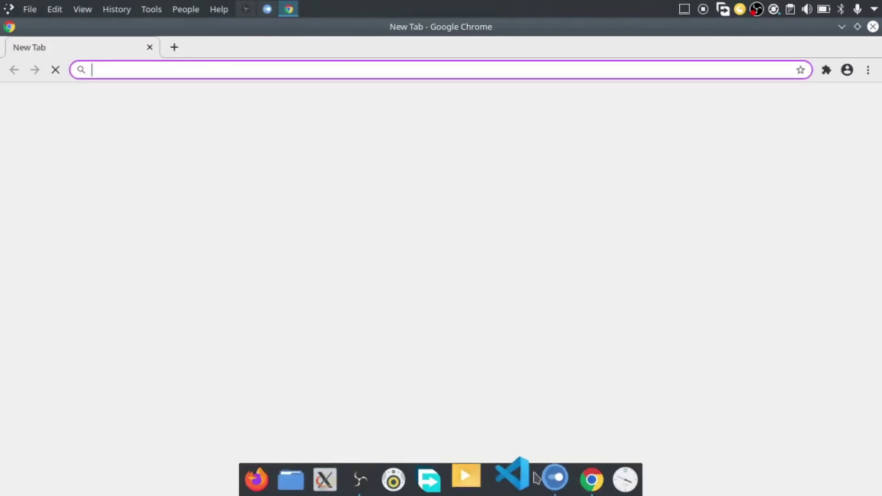
left_click(588, 481)
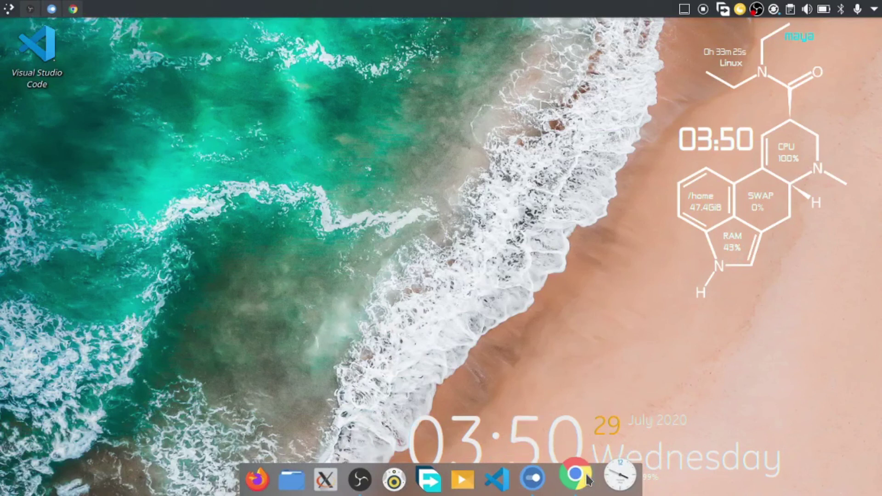
right_click(585, 480)
right_click(584, 480)
right_click(585, 481)
left_click(633, 352)
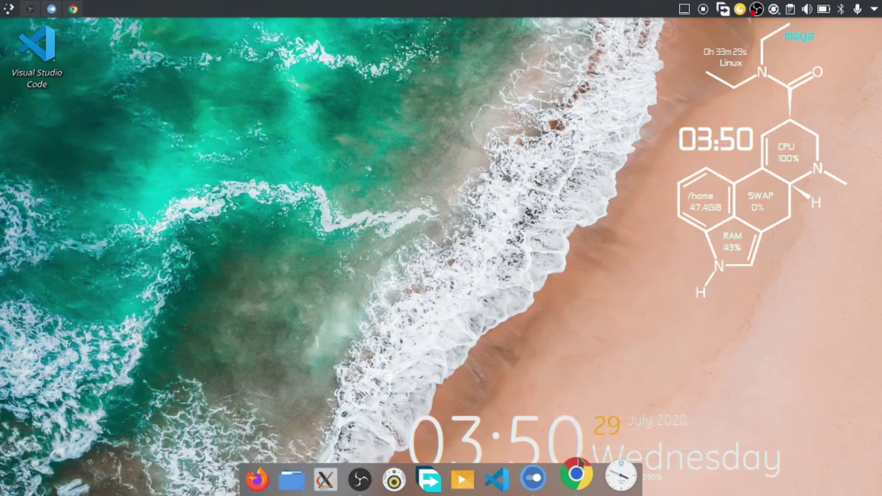
- Select McMojave as the global theme in System Settings and apply it
left_click(576, 471)
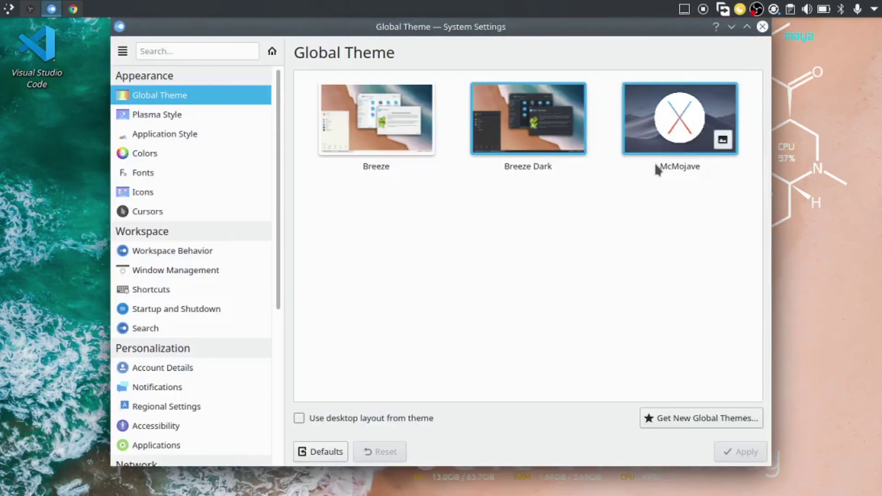
left_click(671, 146)
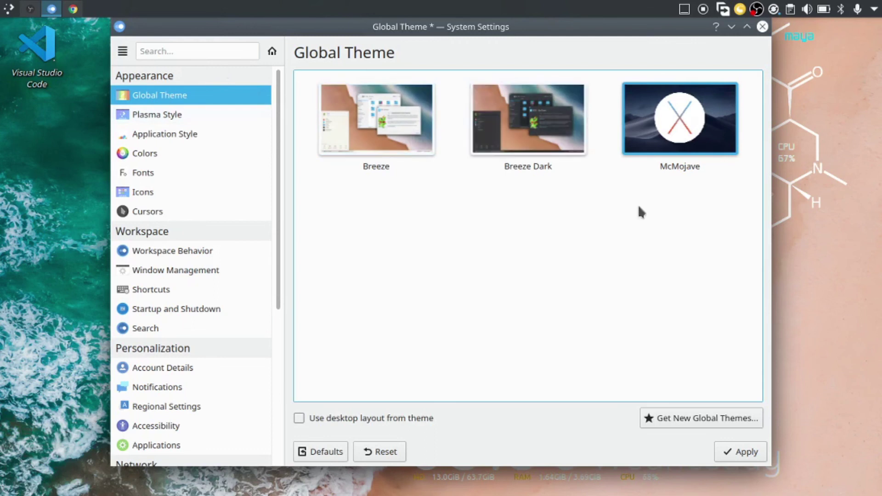
left_click(740, 453)
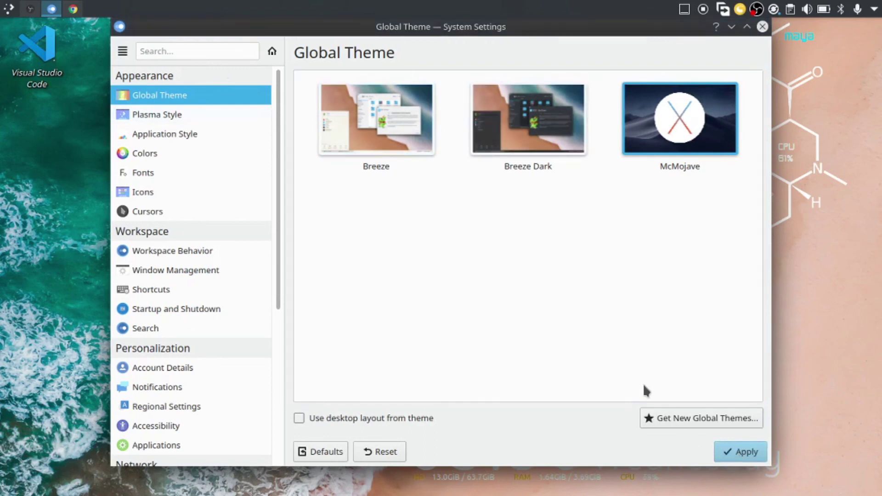
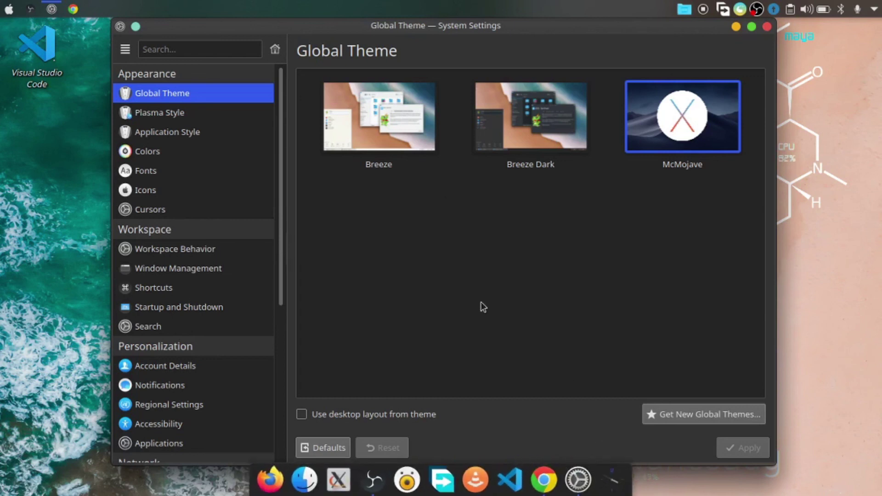
- Apply the WhiteSur icon theme from the Icons settings
left_click(166, 183)
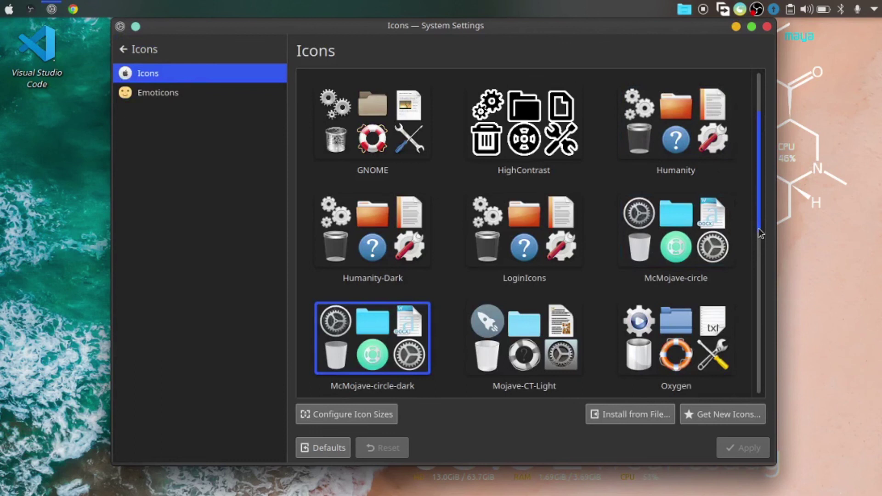
scroll(760, 233, "down", 2)
left_click_drag(761, 236, 767, 366)
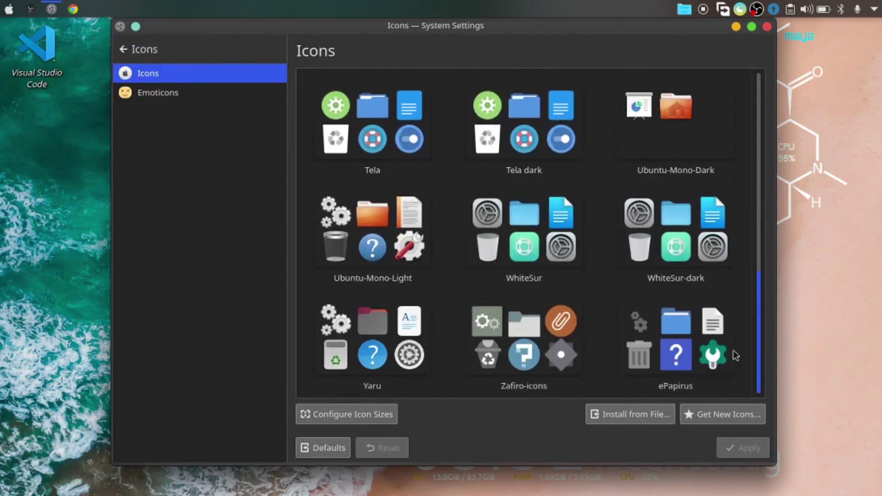
left_click(557, 237)
left_click(740, 449)
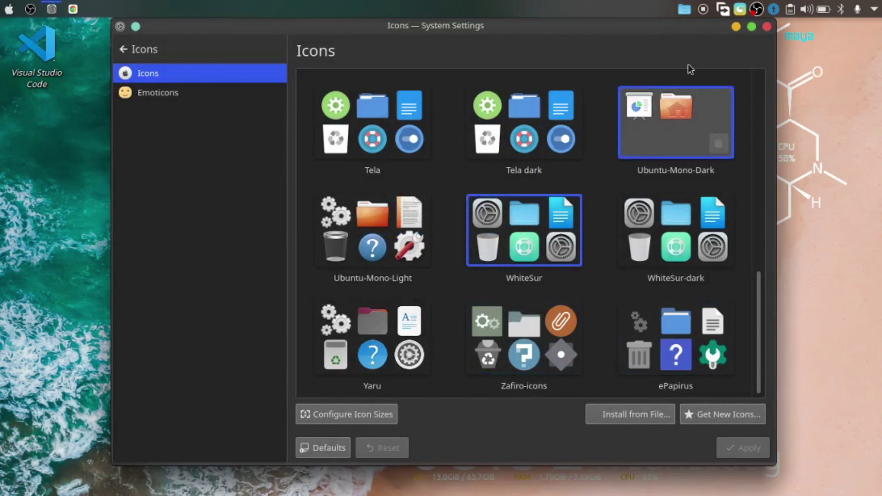
- Minimize System Settings to inspect the dock with the new icons, and close the Google Chrome window
left_click(737, 26)
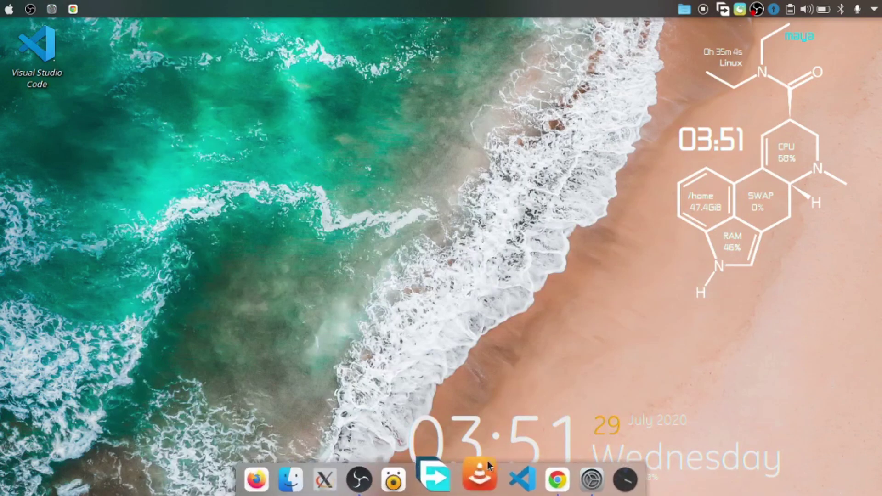
right_click(522, 459)
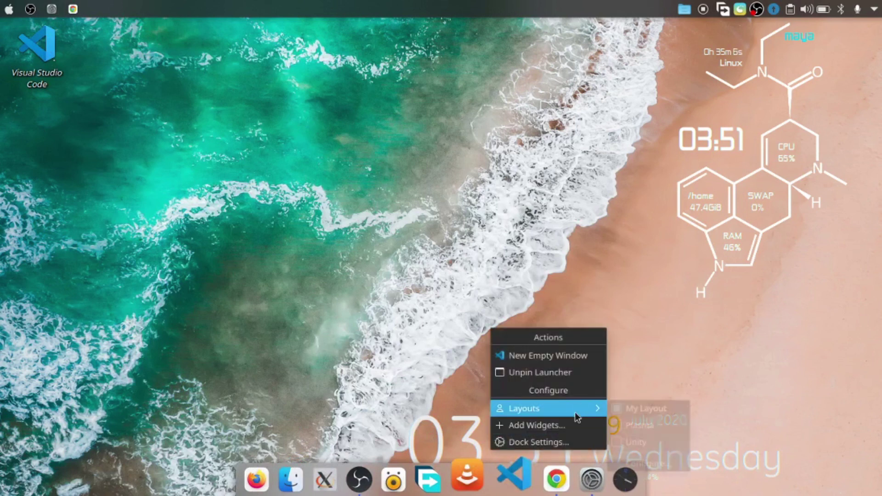
left_click(556, 442)
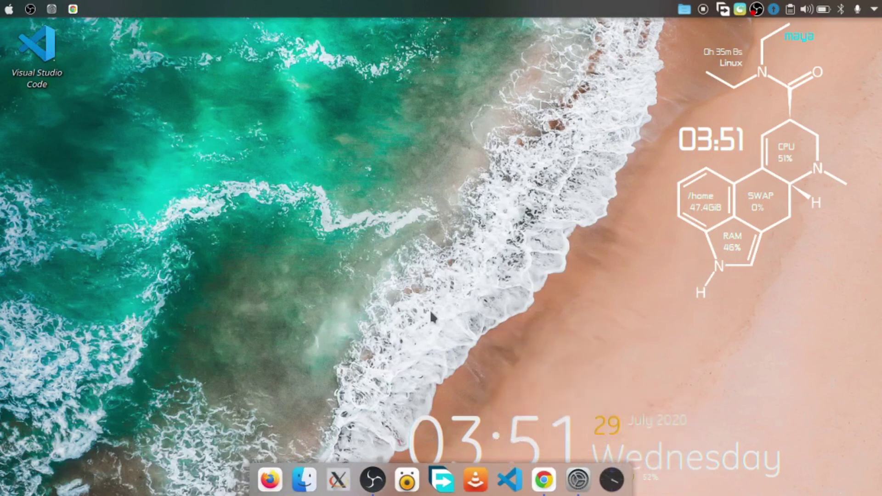
left_click(80, 7)
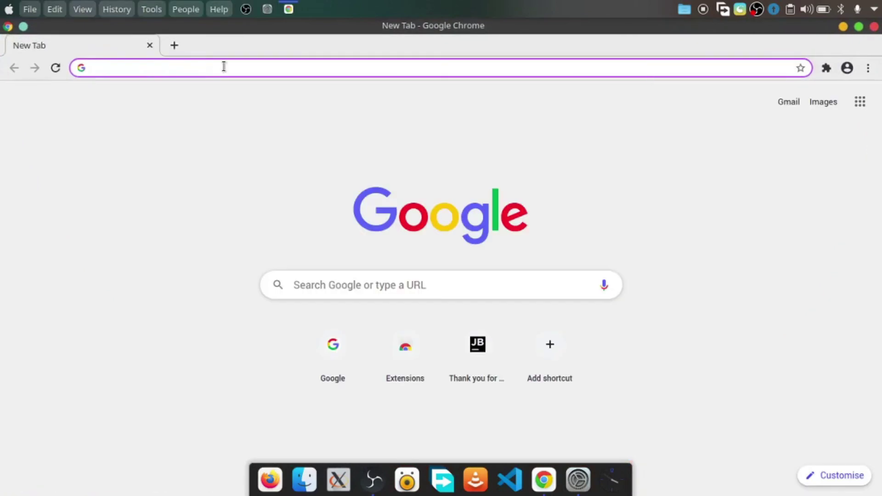
left_click(874, 27)
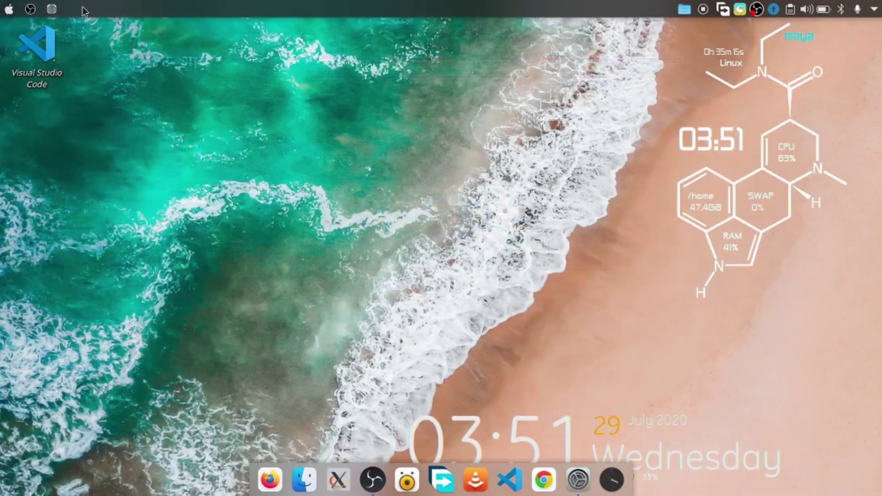
- Restore System Settings, apply the Tela dark icon theme, and close the settings window
left_click(51, 9)
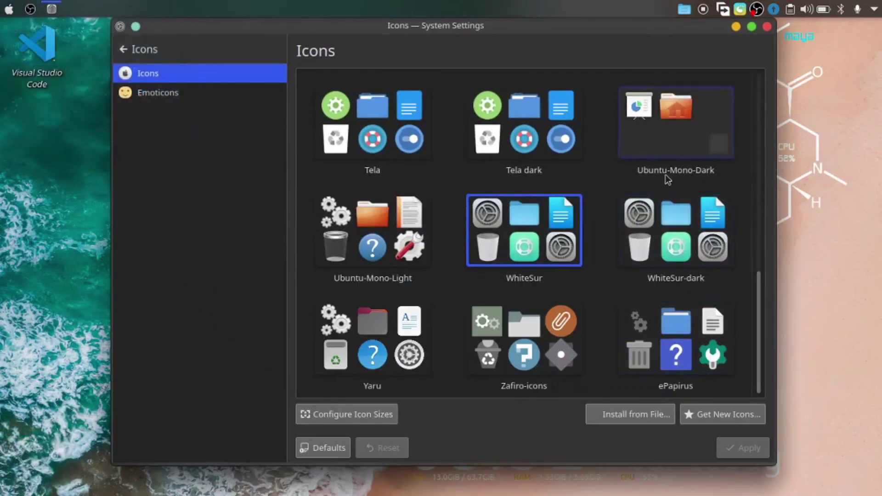
left_click(495, 118)
left_click(749, 449)
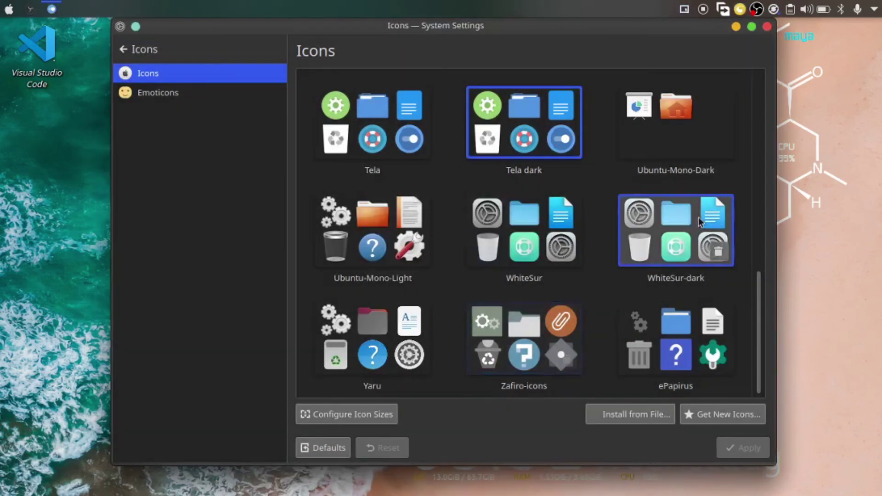
left_click(767, 27)
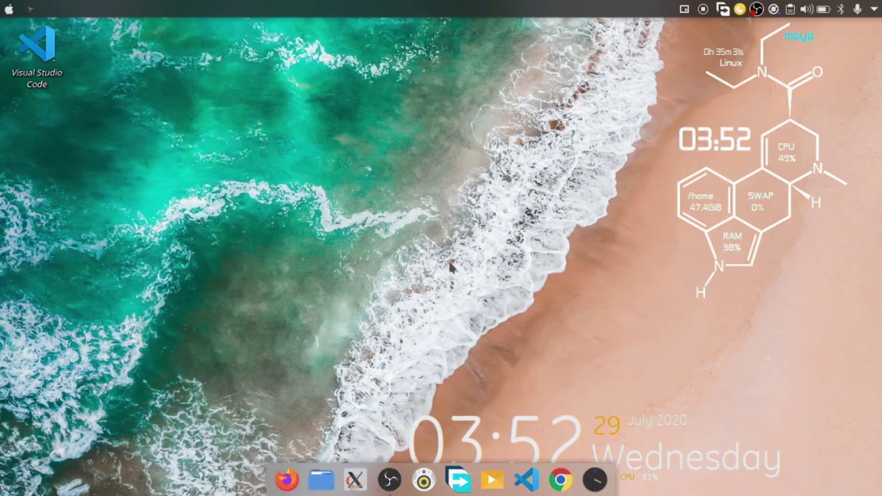
- Change the desktop wallpaper to McMojave in the desktop folder settings
right_click(448, 260)
left_click(478, 253)
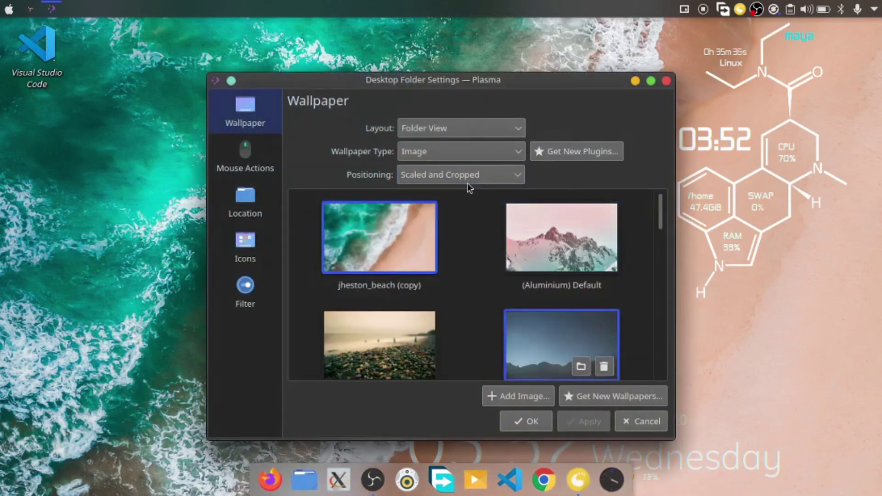
left_click(568, 349)
left_click(583, 416)
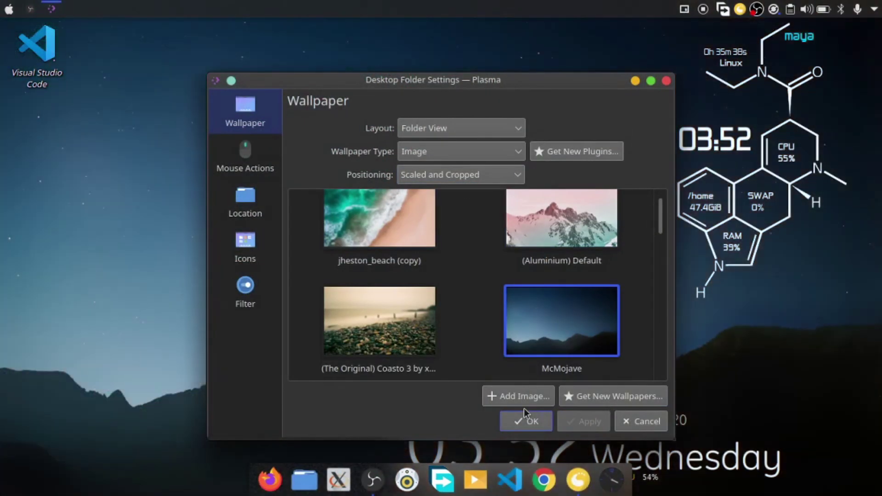
left_click(517, 424)
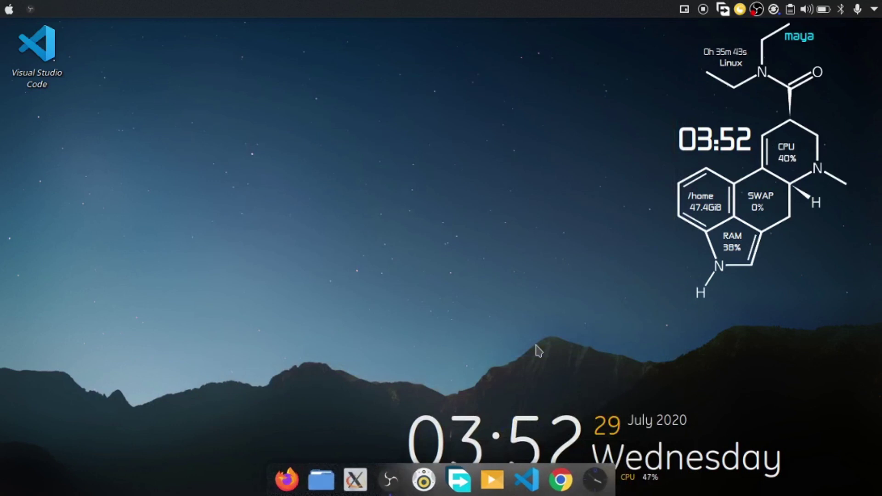
- Look over the themed application menu, its System category, and the hidden status and notification entries
left_click(6, 7)
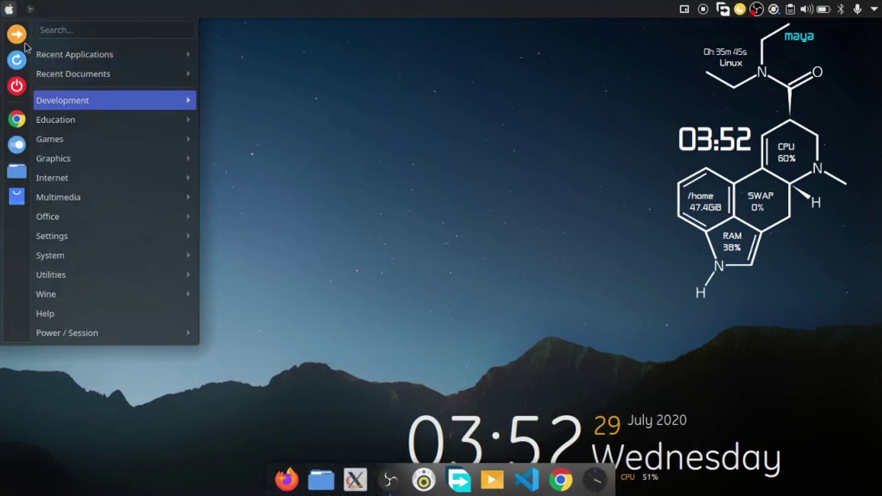
mouse_move(92, 236)
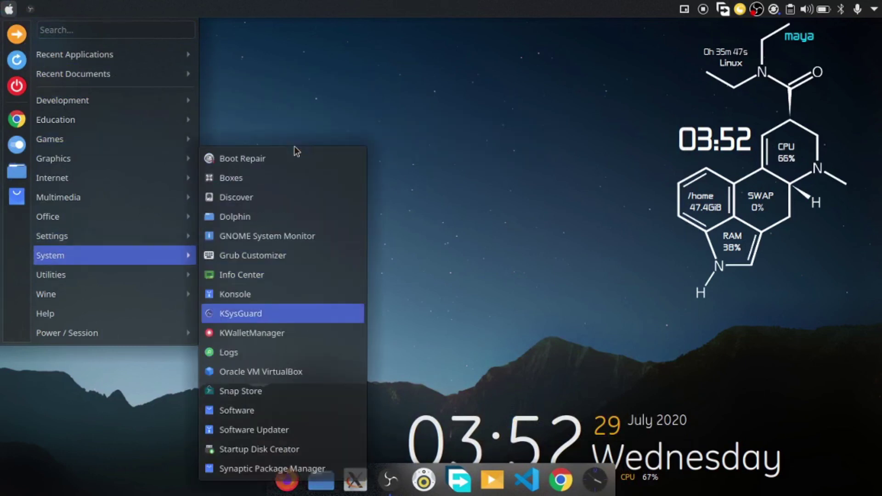
key("Escape")
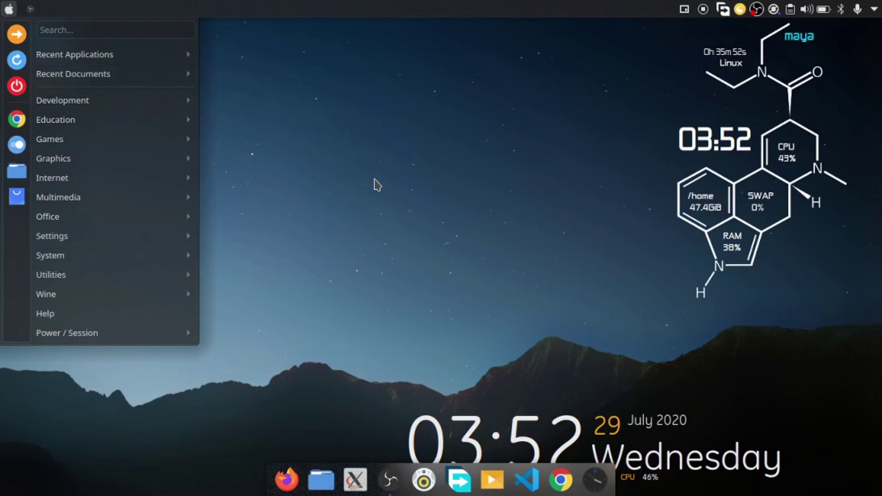
left_click(7, 7)
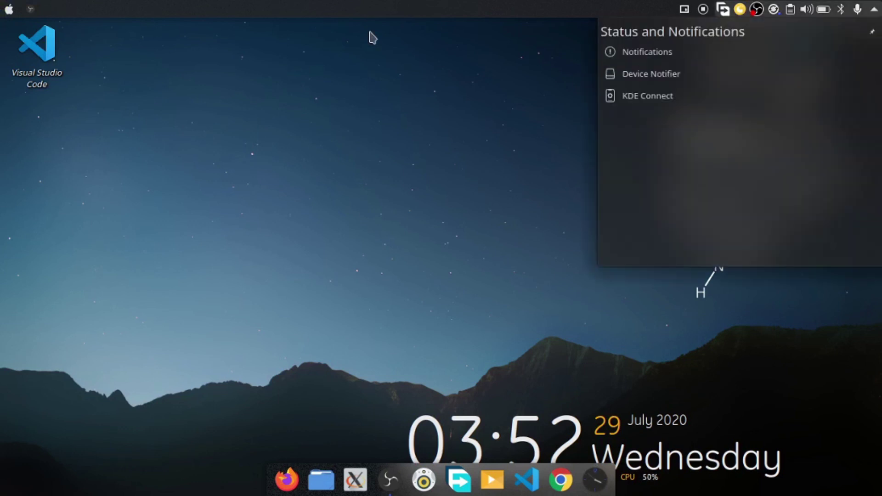
left_click(369, 36)
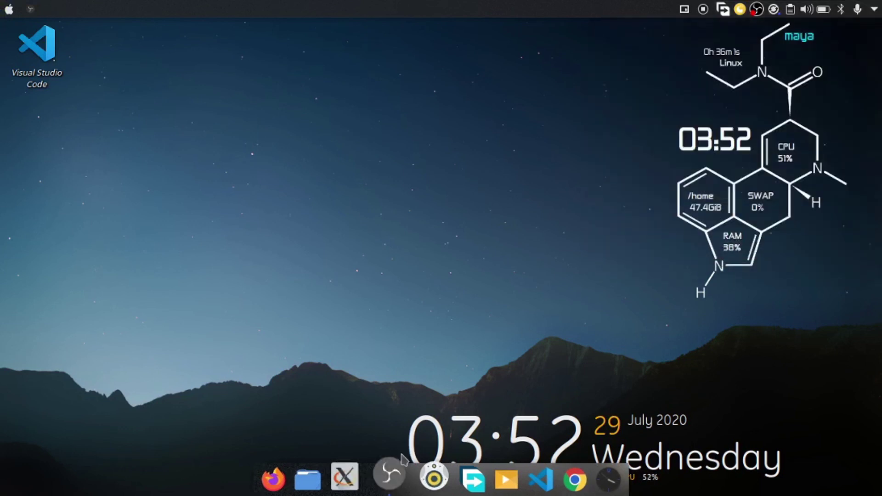
- Bring up the OBS window from the dock
left_click(399, 464)
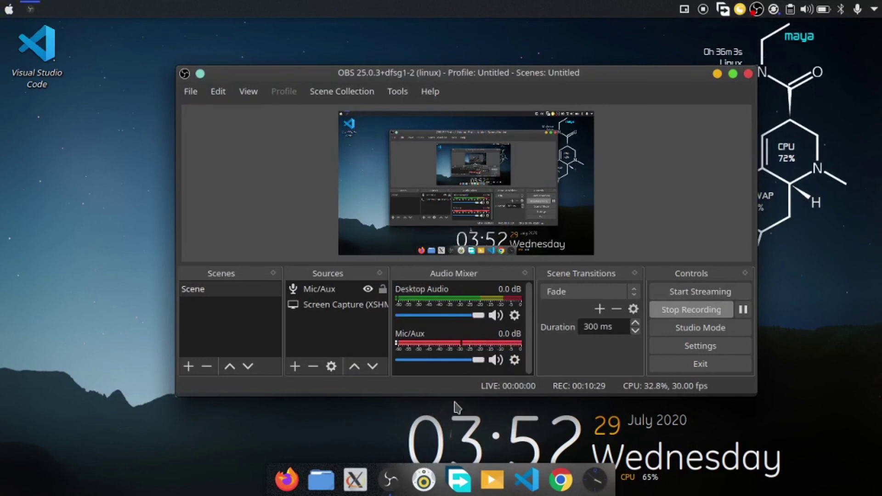